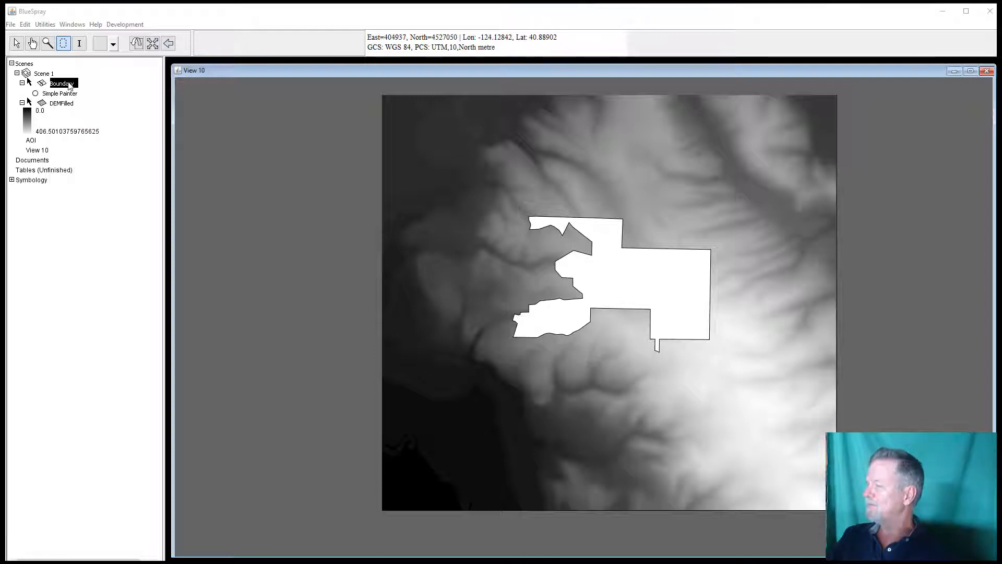
# Step: Draw a rectangular area of interest covering most of the DEMFilled raster
pyautogui.click(67, 107)
pyautogui.click(113, 44)
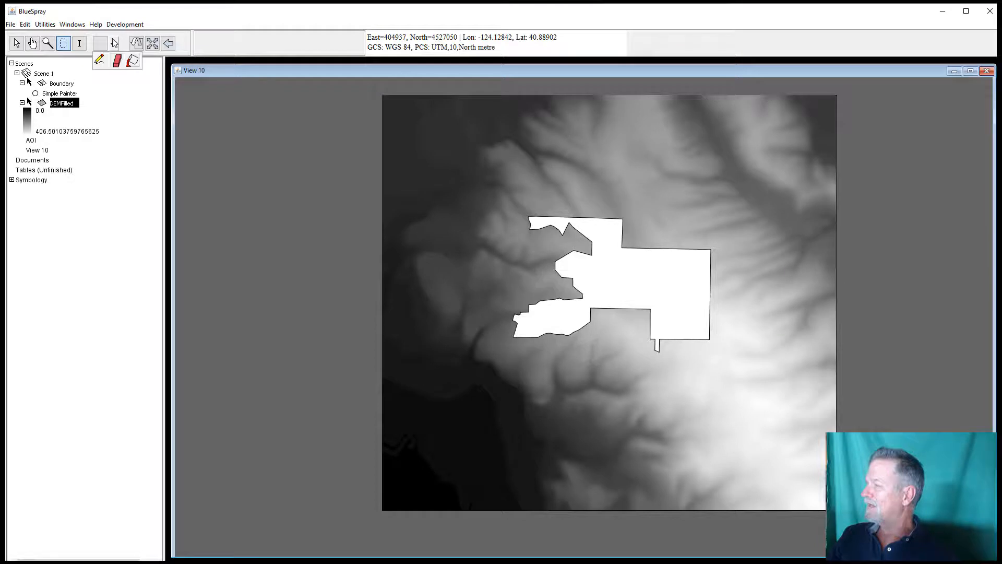
pyautogui.click(64, 46)
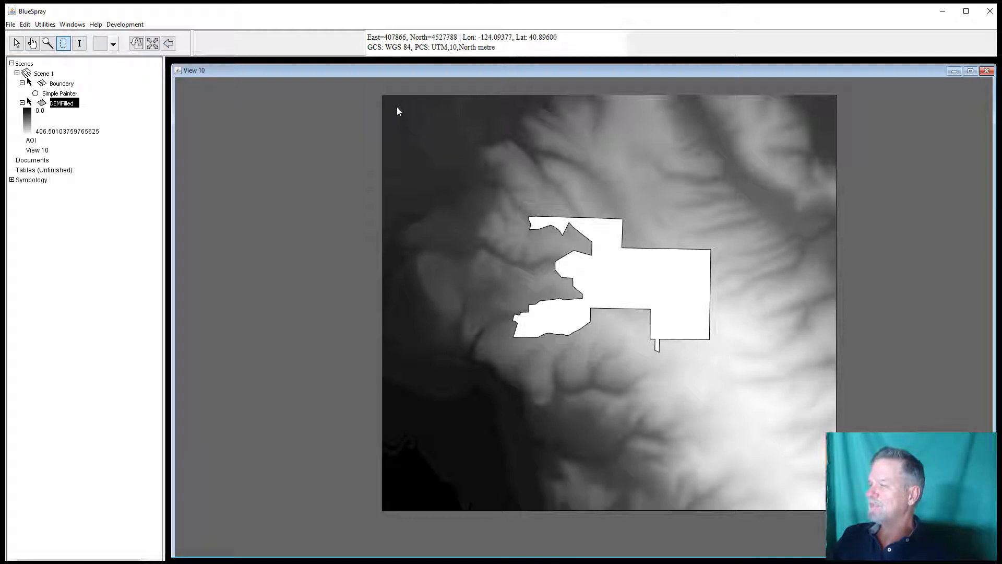
pyautogui.moveTo(396, 106); pyautogui.dragTo(822, 495)
# Step: Crop the DEMFilled raster to the AOI bounds, keeping the output name Cropped
pyautogui.rightClick(66, 113)
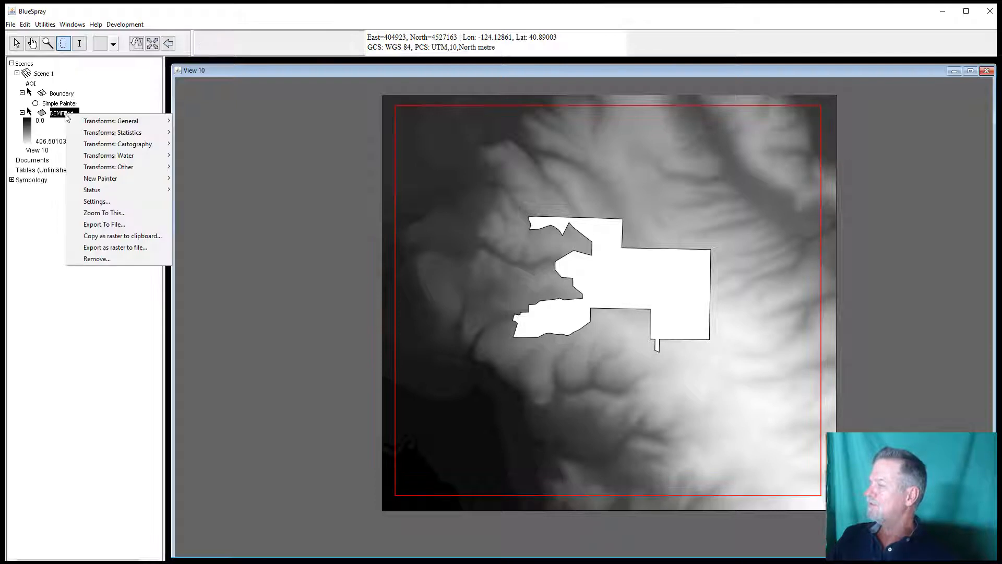
pyautogui.moveTo(81, 122)
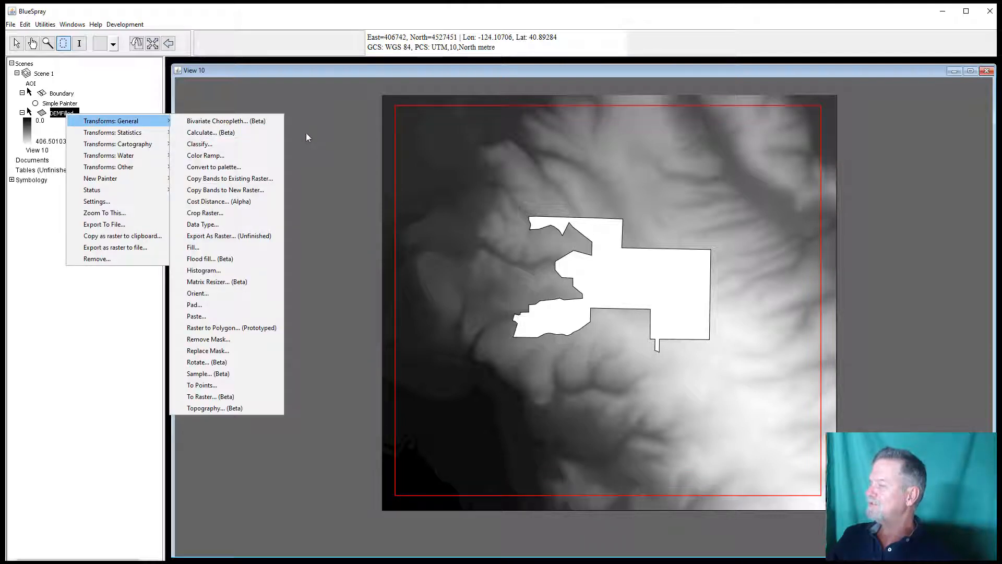
pyautogui.click(249, 213)
pyautogui.click(152, 140)
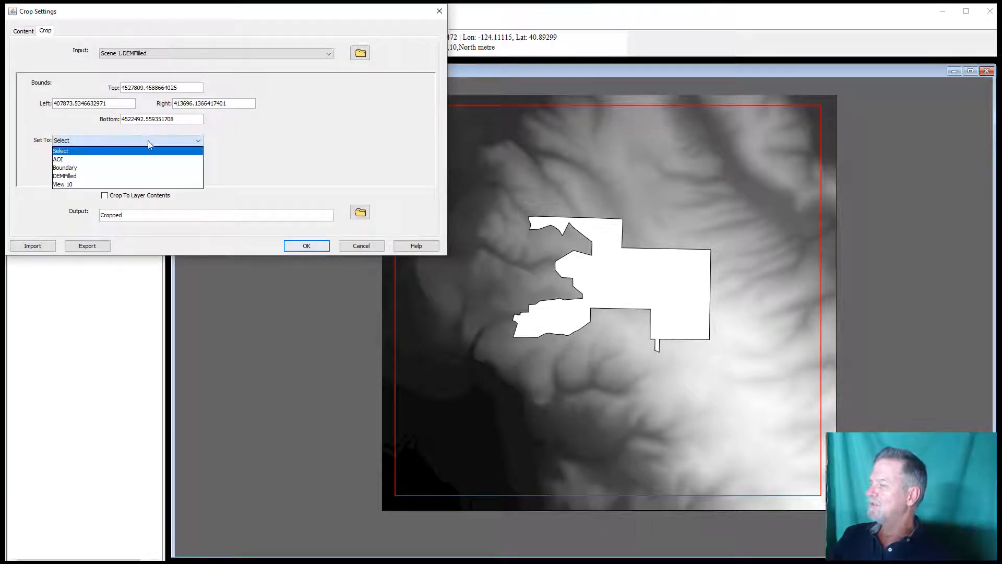
pyautogui.click(146, 155)
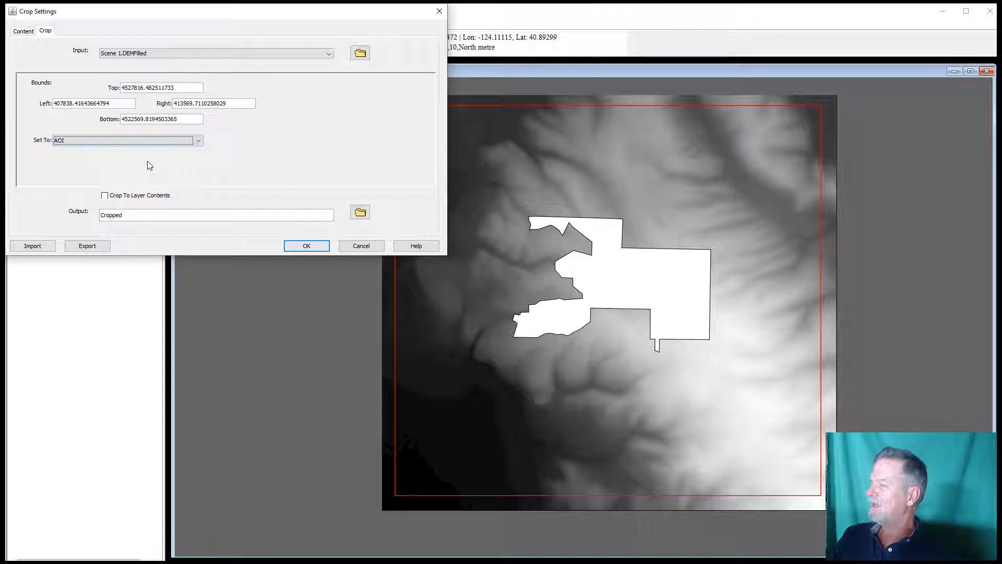
pyautogui.click(306, 247)
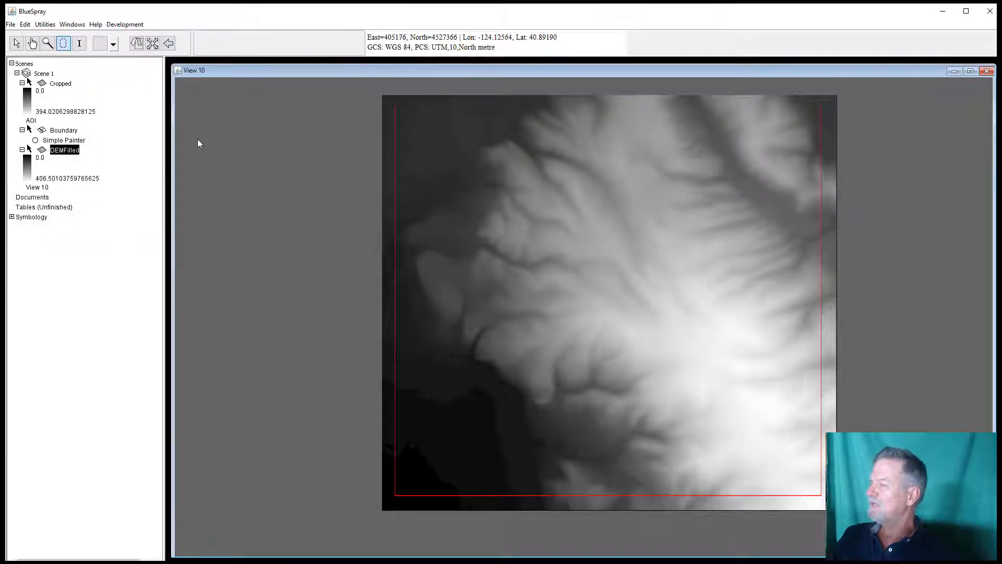
# Step: Remove the Cropped layer and restore the DEMFilled layer's visibility
pyautogui.click(29, 150)
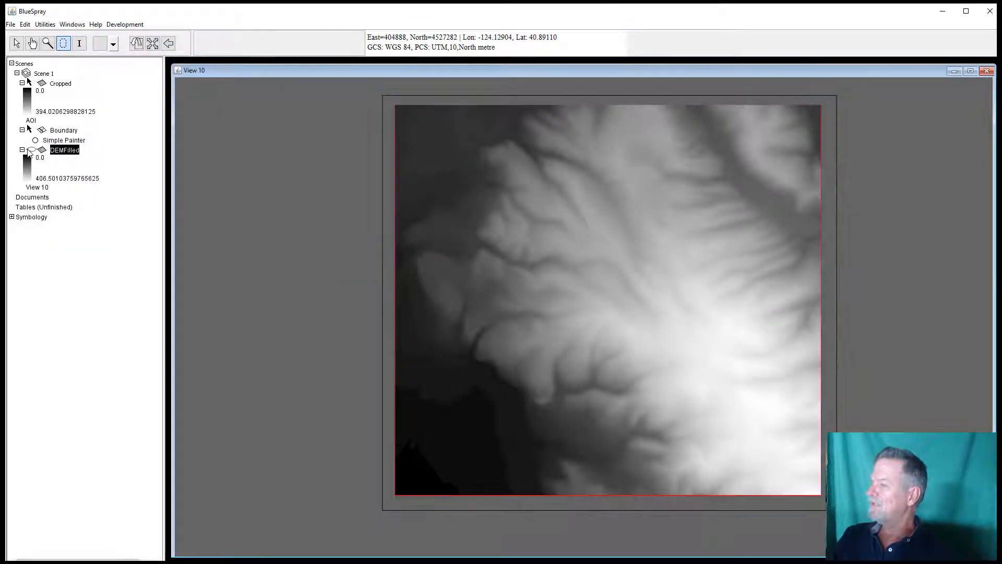
pyautogui.rightClick(55, 86)
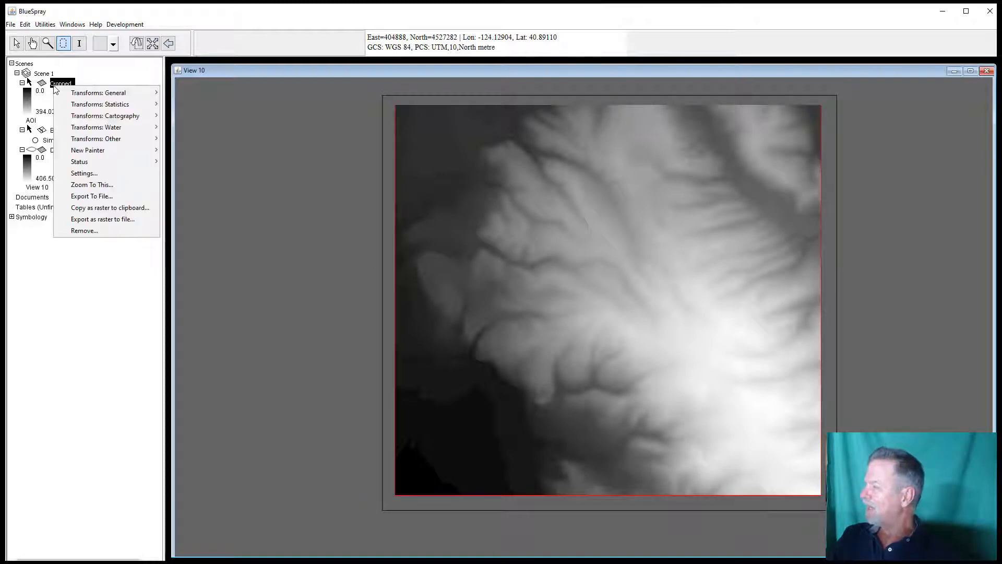
pyautogui.click(82, 230)
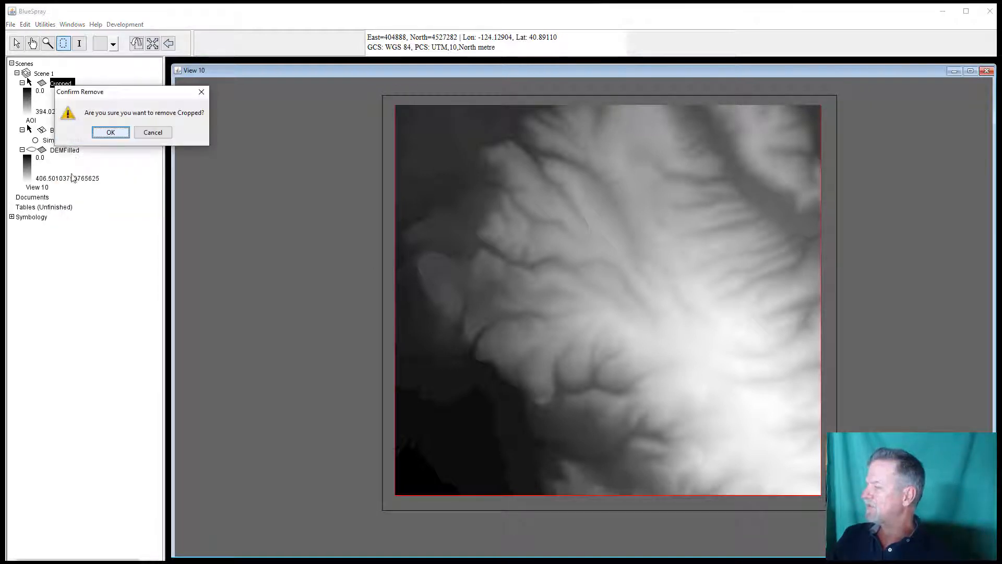
pyautogui.click(111, 133)
pyautogui.click(29, 113)
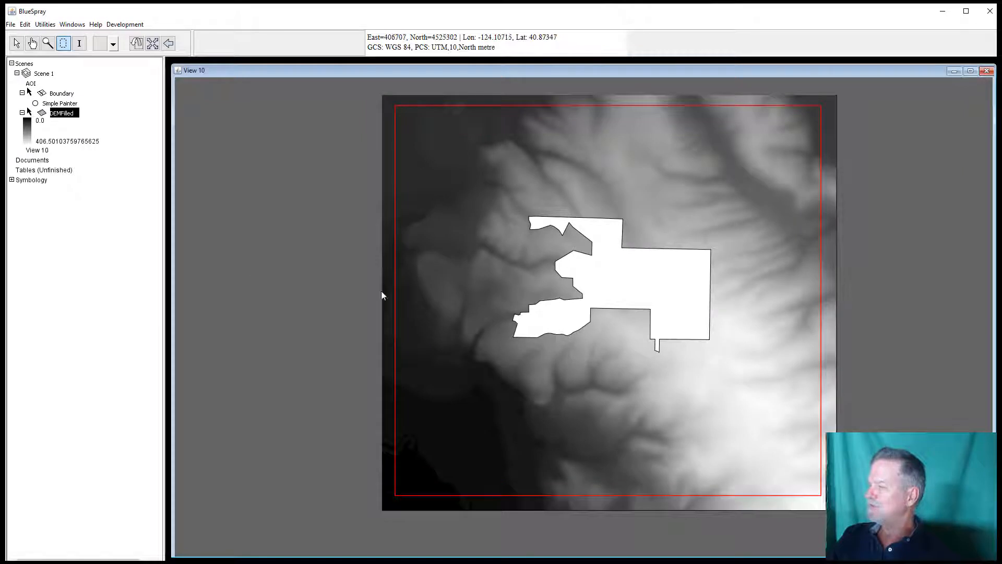
# Step: Remove the AOI rectangle layer from the scene
pyautogui.click(31, 83)
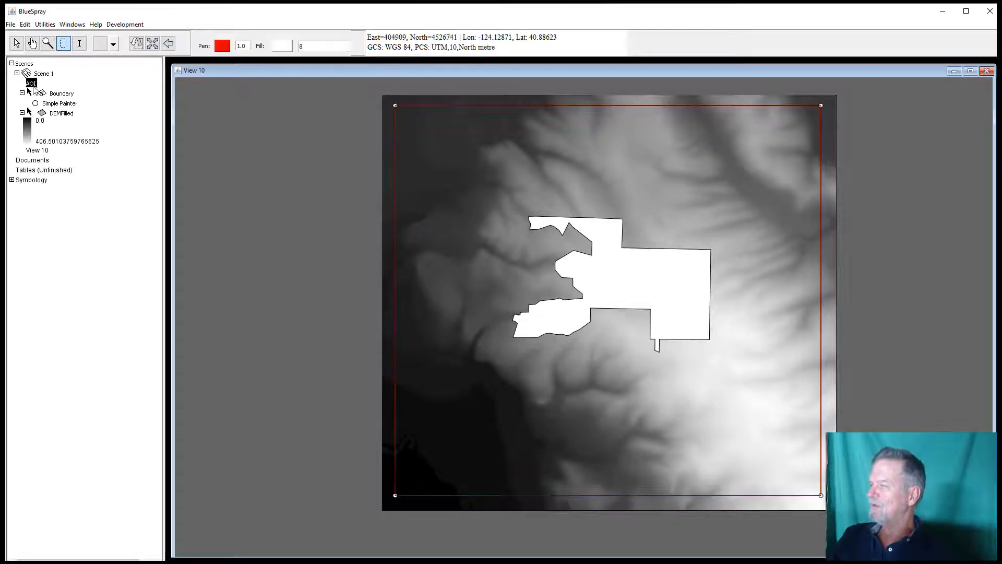
pyautogui.rightClick(31, 84)
pyautogui.click(56, 151)
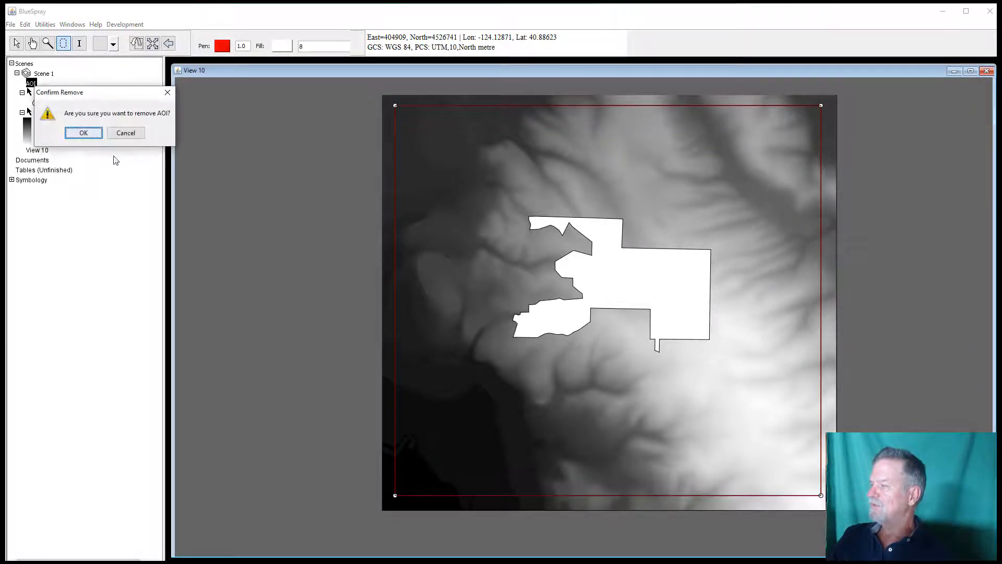
pyautogui.click(84, 133)
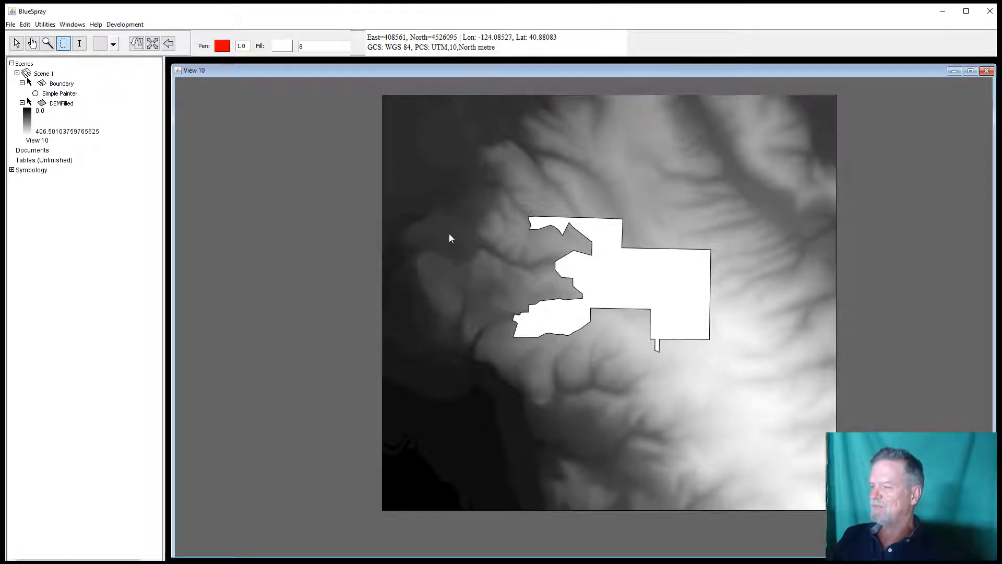
# Step: Run Fill One Pixel Sinks on DEMFilled with 1 maximum iteration and output named Filled Sinks
pyautogui.click(66, 108)
pyautogui.rightClick(66, 108)
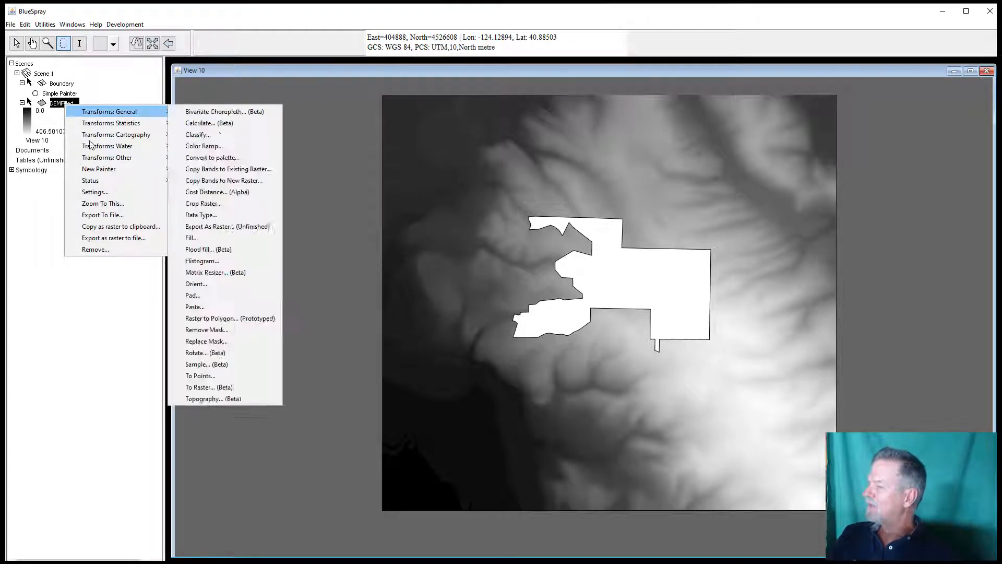
pyautogui.moveTo(101, 150)
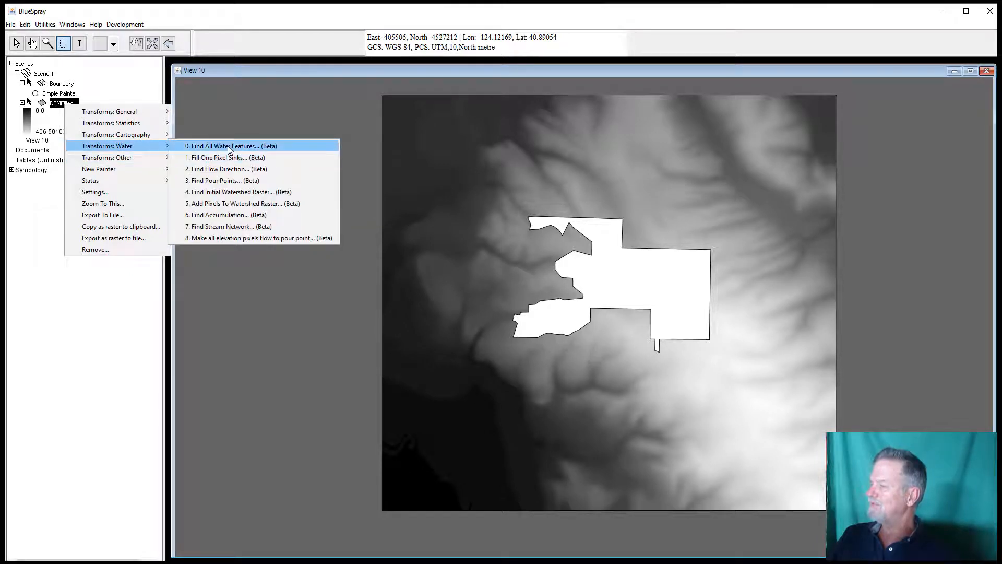
pyautogui.click(268, 161)
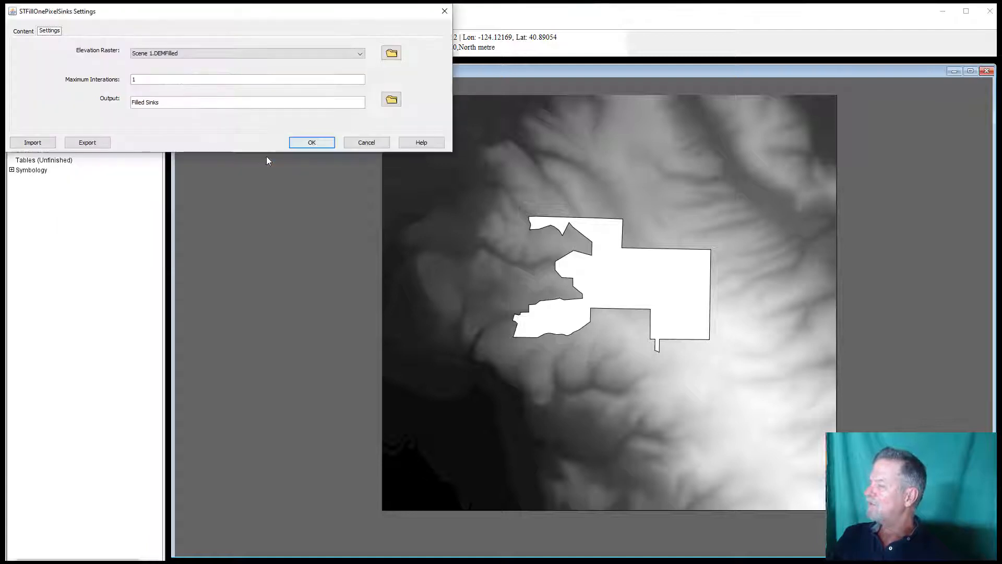
pyautogui.click(308, 144)
pyautogui.click(305, 136)
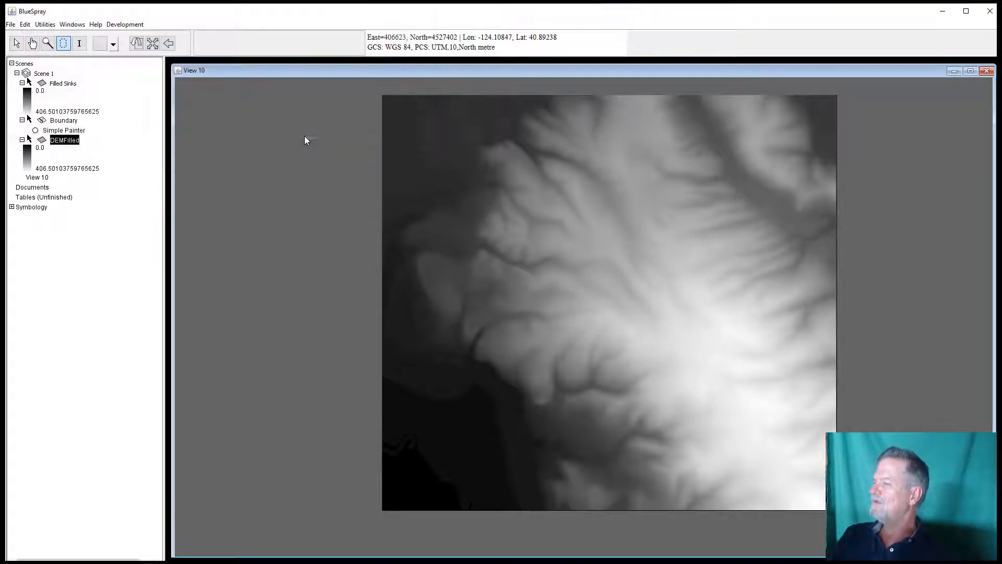
# Step: Run Find Flow Direction on the Filled Sinks raster with output Flow Direction, and dismiss the sink statistics
pyautogui.click(68, 86)
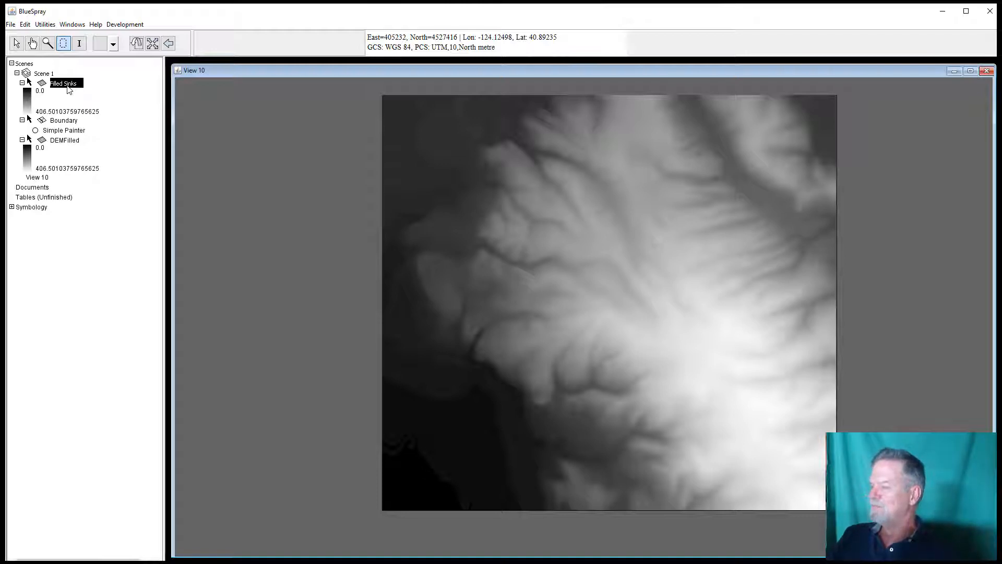
pyautogui.rightClick(67, 86)
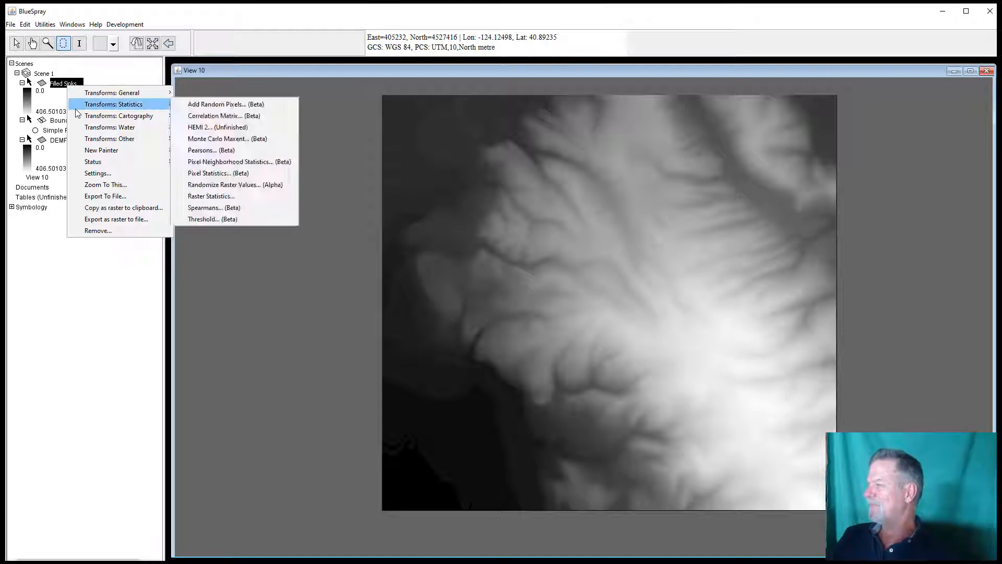
pyautogui.moveTo(81, 127)
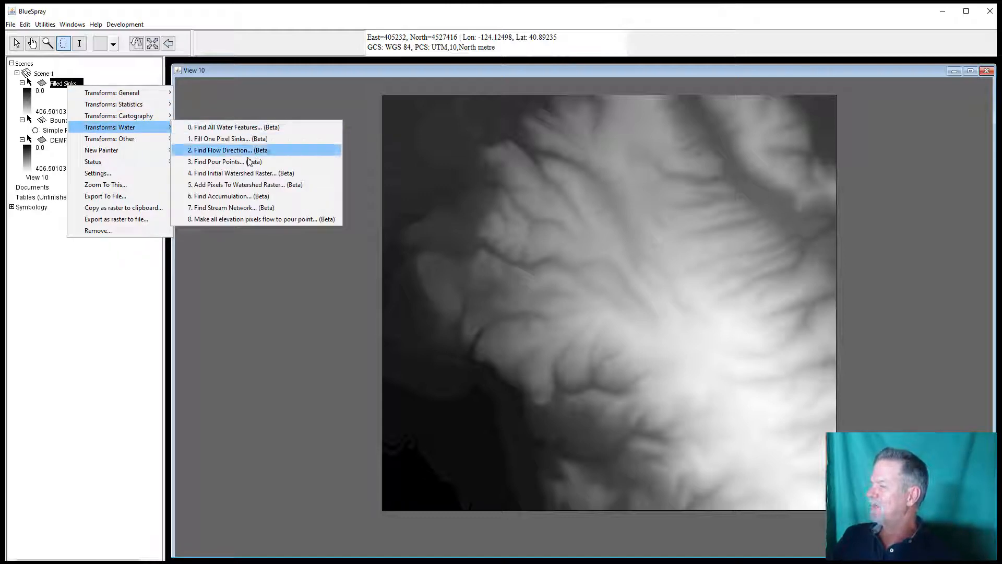
pyautogui.click(218, 152)
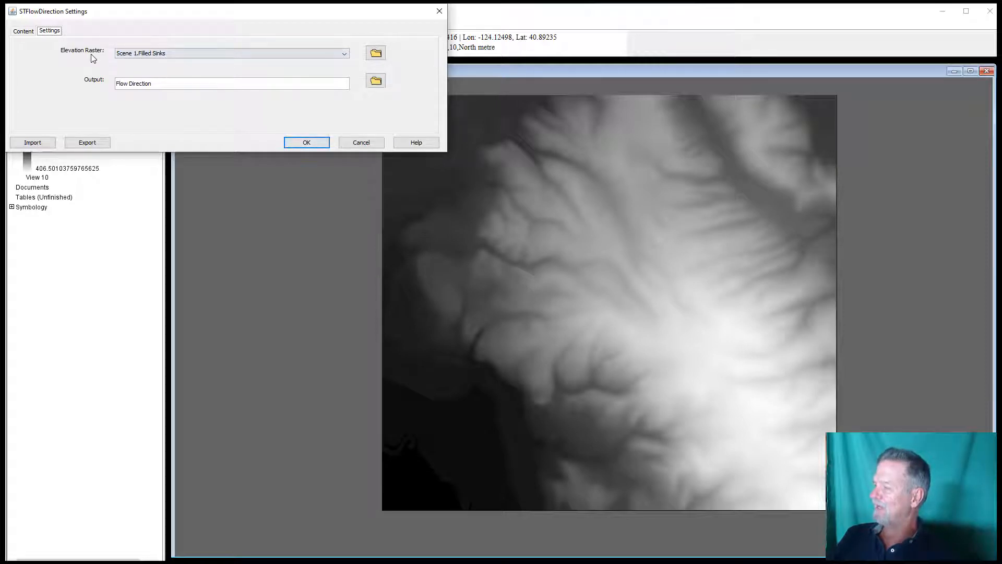
pyautogui.click(293, 142)
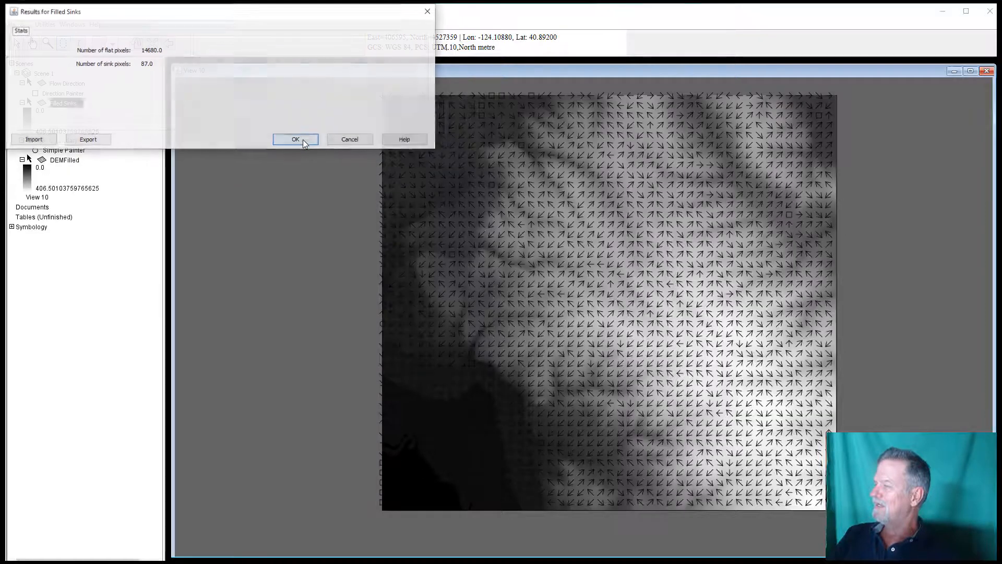
pyautogui.click(303, 141)
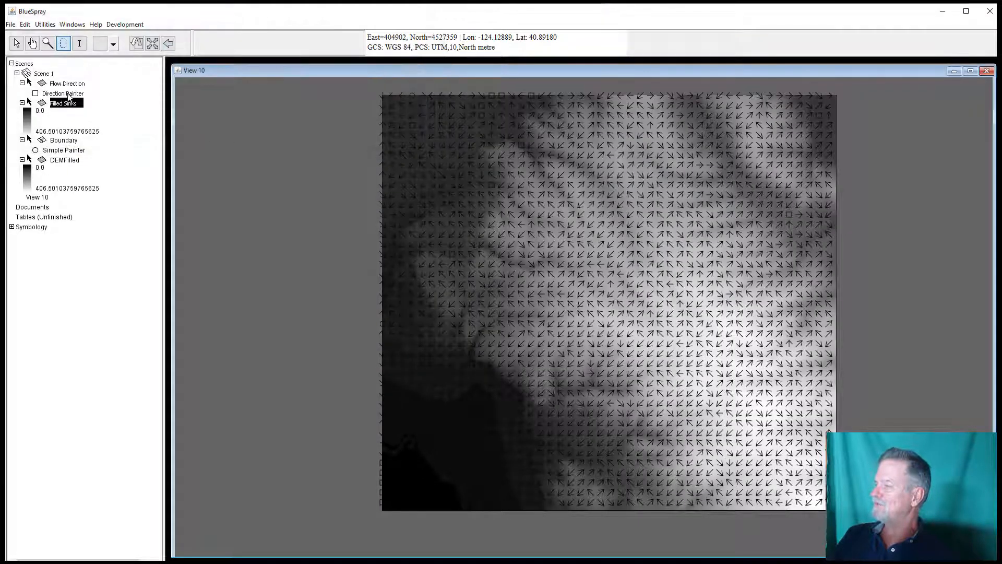
# Step: Select the Flow Direction layer and zoom in to examine its direction arrows across the terrain
pyautogui.click(63, 84)
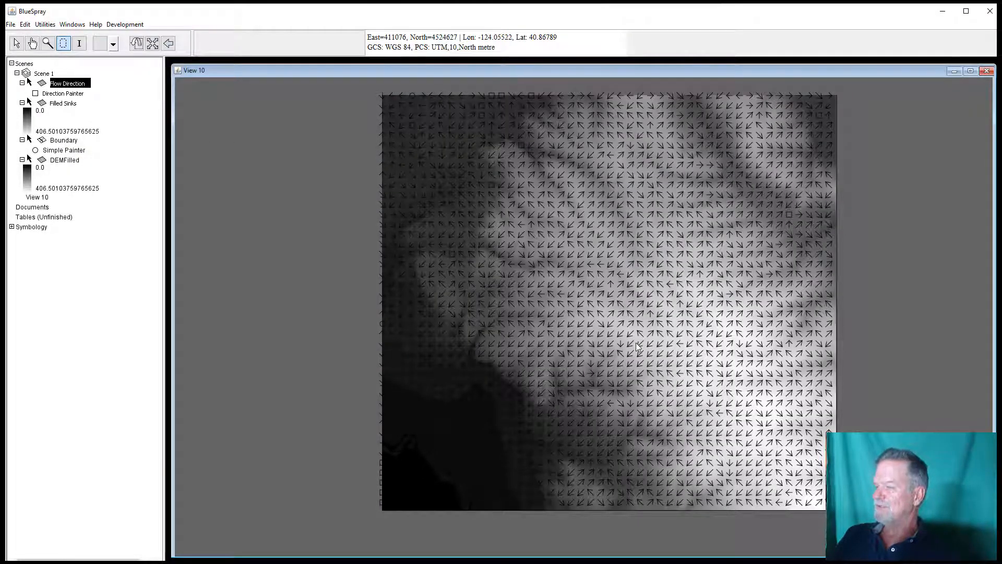
pyautogui.scroll(-1, 637, 347)
pyautogui.scroll(3, 630, 338)
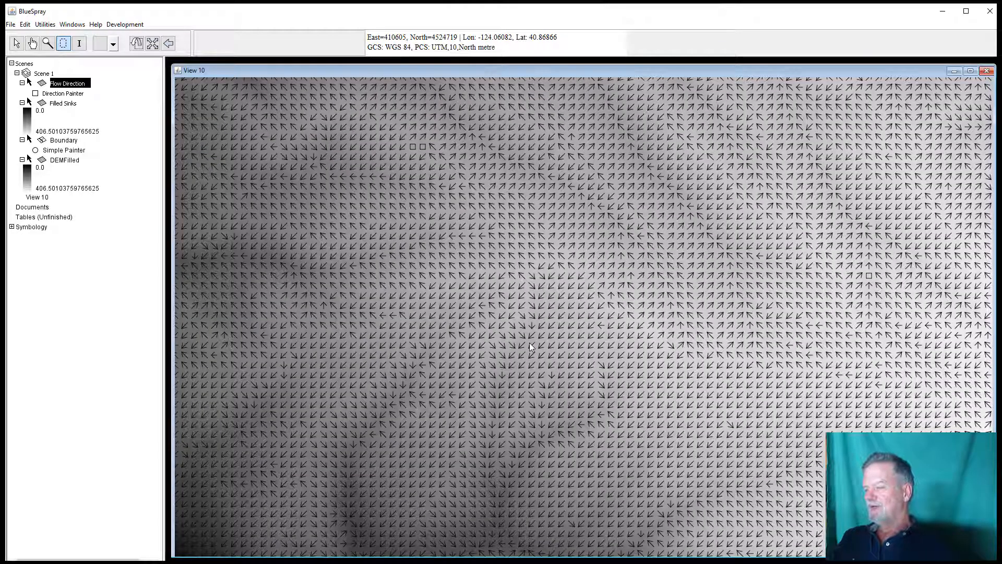
pyautogui.scroll(-1, 529, 343)
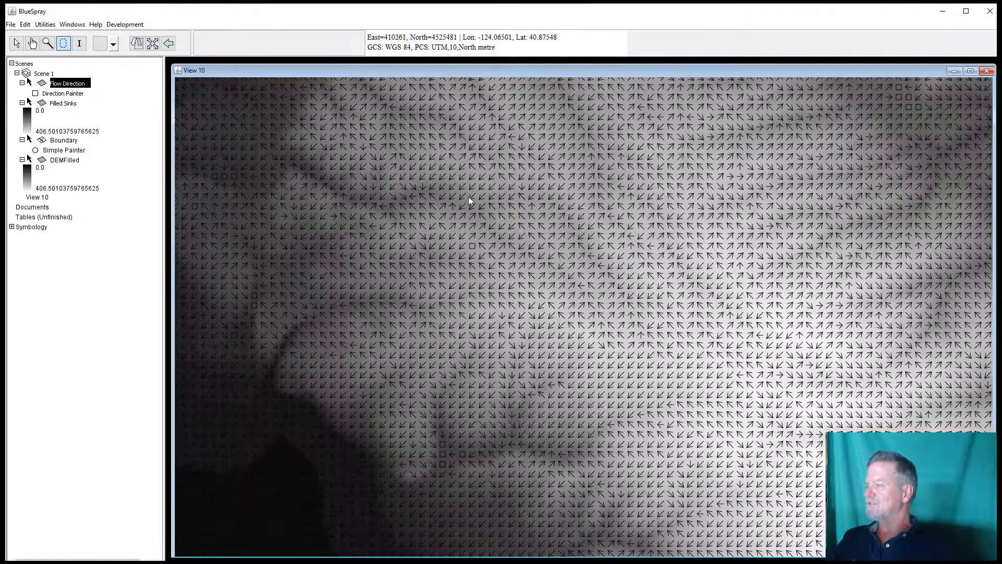
pyautogui.scroll(1, 435, 145)
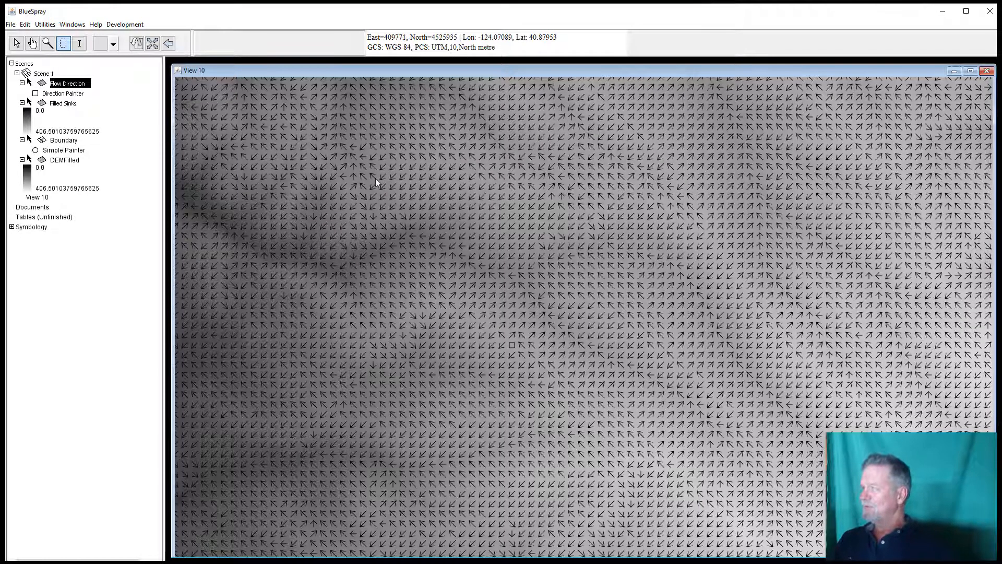
pyautogui.scroll(-1, 365, 174)
pyautogui.scroll(1, 411, 167)
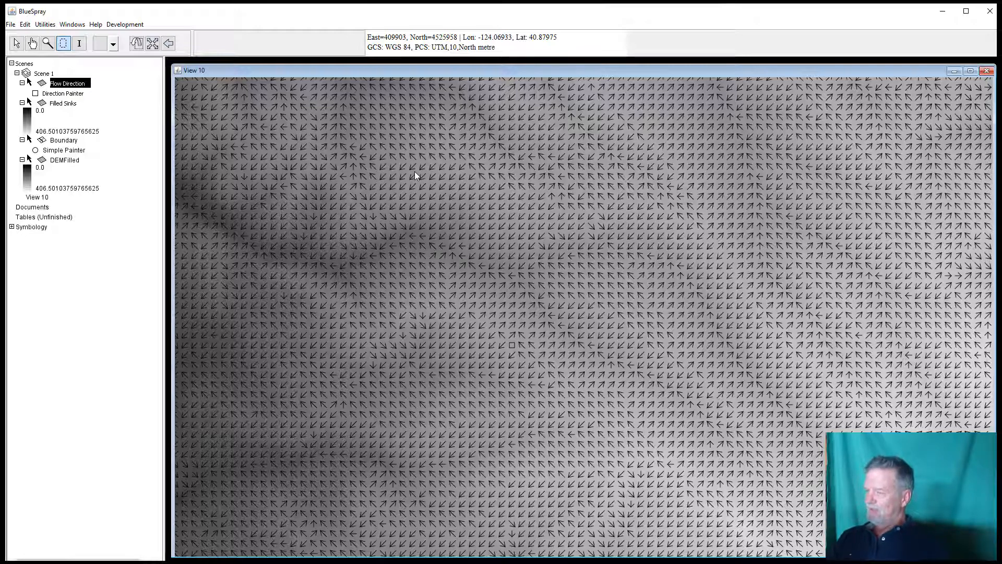
pyautogui.scroll(-1, 414, 176)
pyautogui.scroll(1, 598, 344)
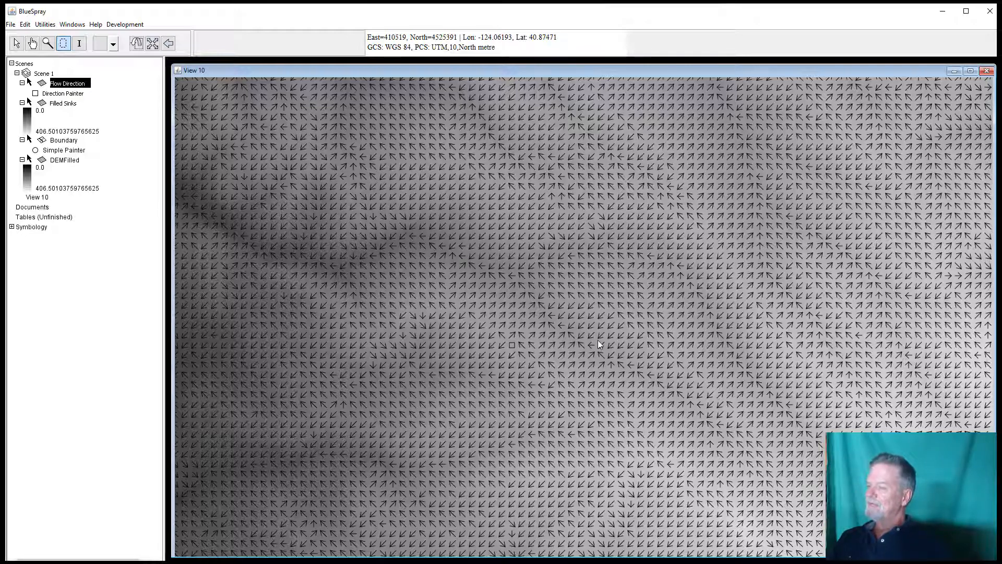
pyautogui.scroll(1, 598, 344)
pyautogui.scroll(1, 598, 344)
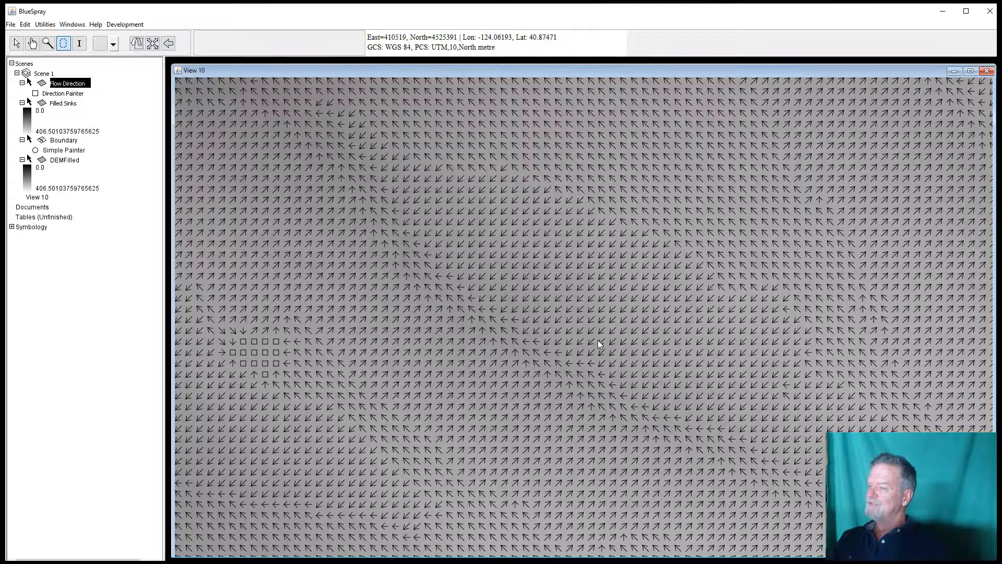
pyautogui.scroll(-2, 599, 343)
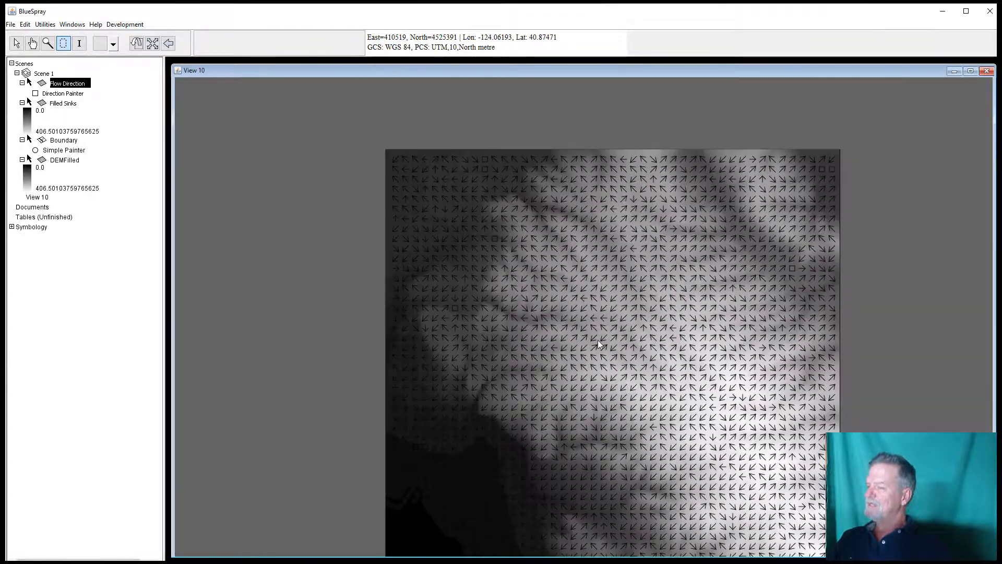
pyautogui.scroll(1, 598, 343)
pyautogui.scroll(-2, 597, 340)
pyautogui.scroll(1, 597, 340)
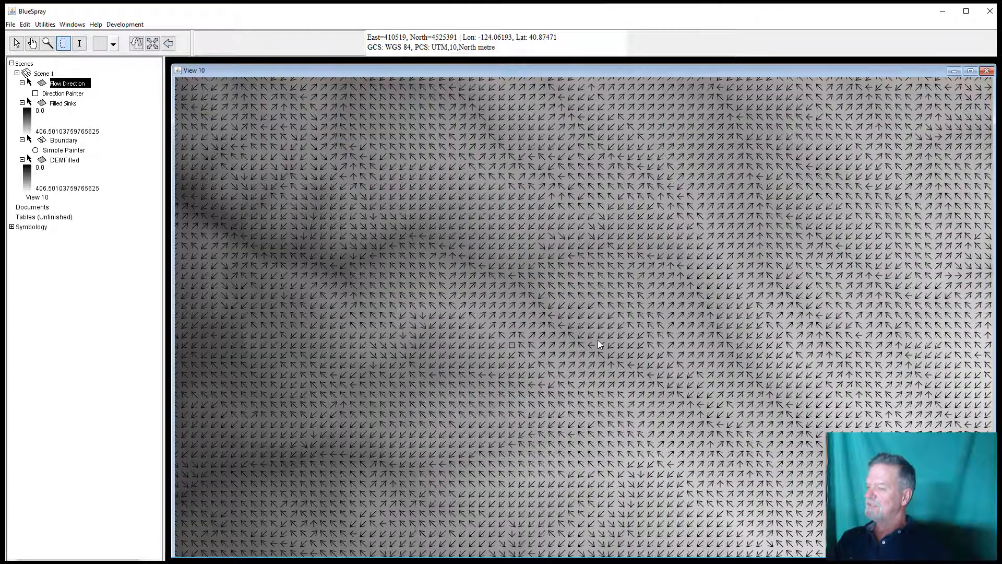
pyautogui.scroll(1, 597, 340)
pyautogui.scroll(-2, 566, 348)
pyautogui.scroll(2, 565, 348)
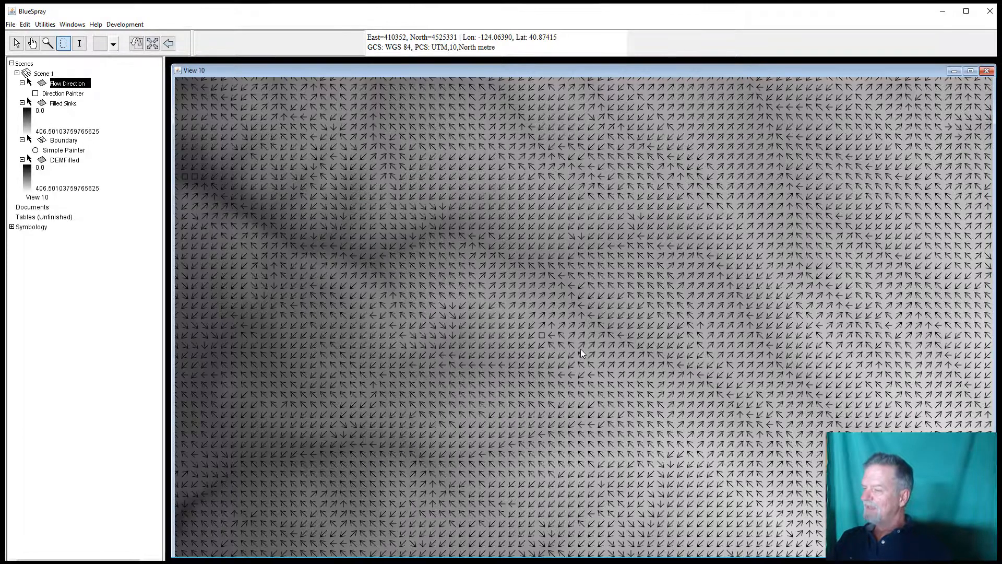
pyautogui.scroll(-2, 547, 334)
pyautogui.scroll(2, 547, 334)
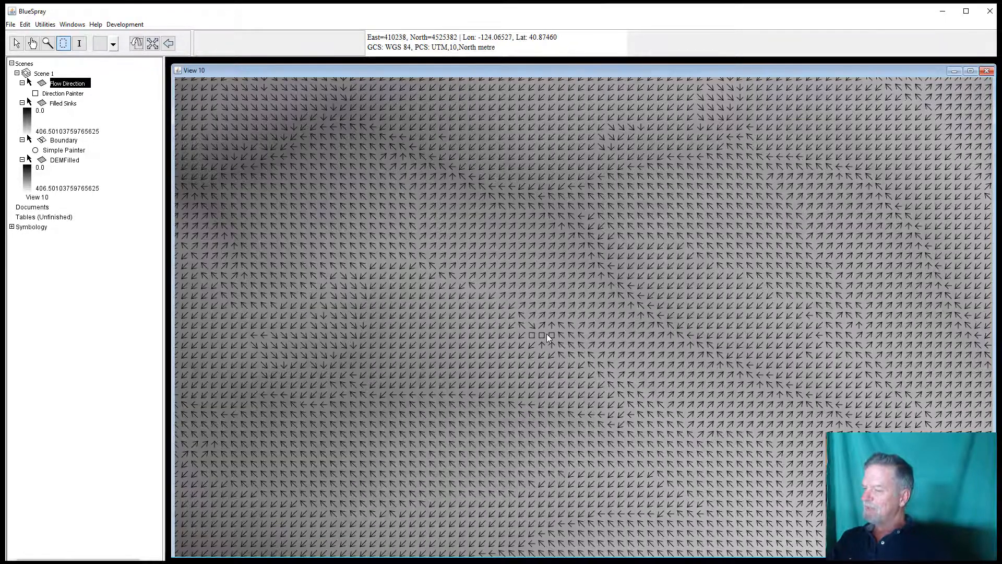
# Step: Zoom in and out on the Flow Direction raster to inspect the flat sink cells and arrow patterns
pyautogui.scroll(3, 547, 334)
pyautogui.scroll(-1, 548, 338)
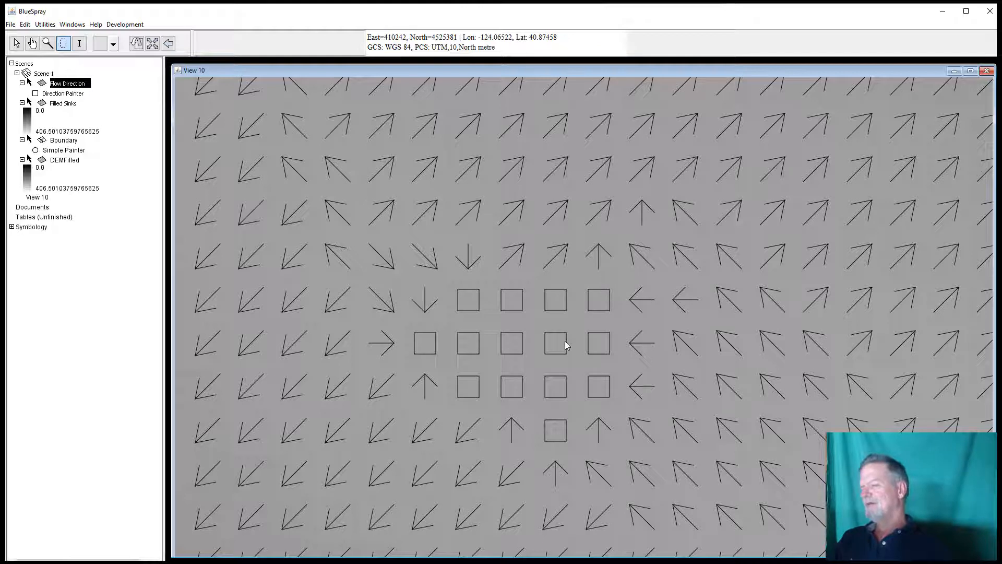
pyautogui.scroll(1, 565, 342)
pyautogui.scroll(-1, 565, 342)
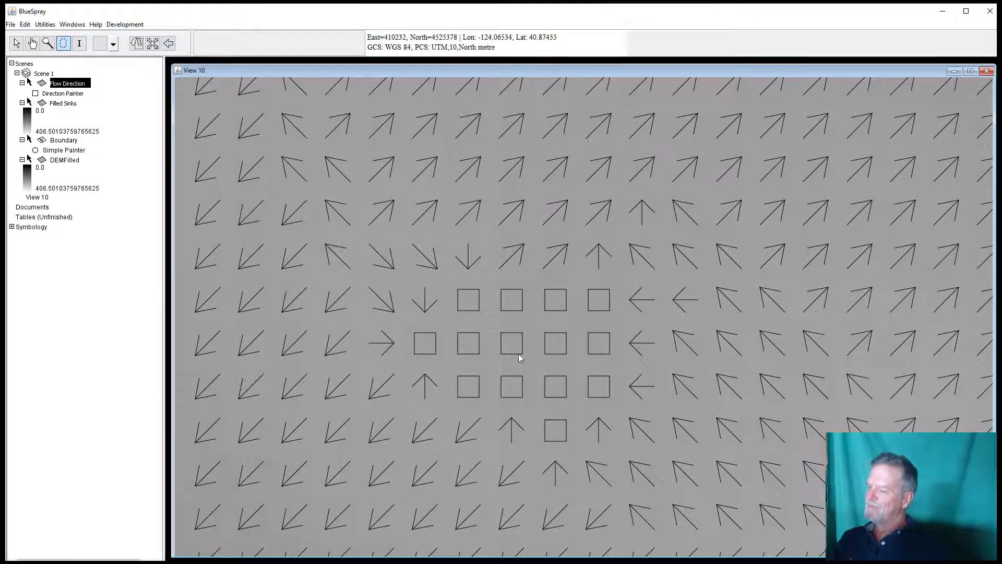
pyautogui.scroll(1, 534, 339)
pyautogui.scroll(-1, 534, 339)
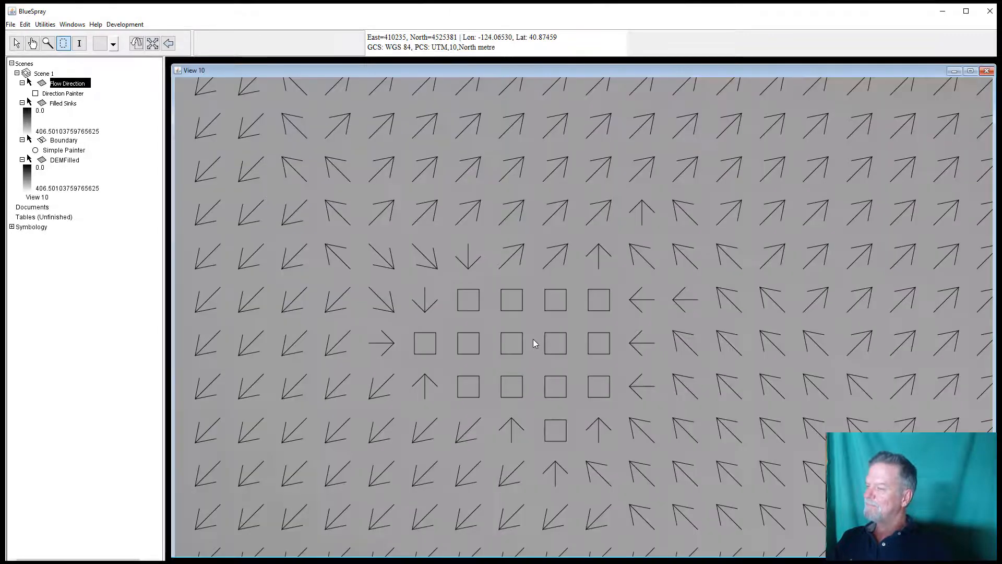
pyautogui.scroll(-2, 534, 340)
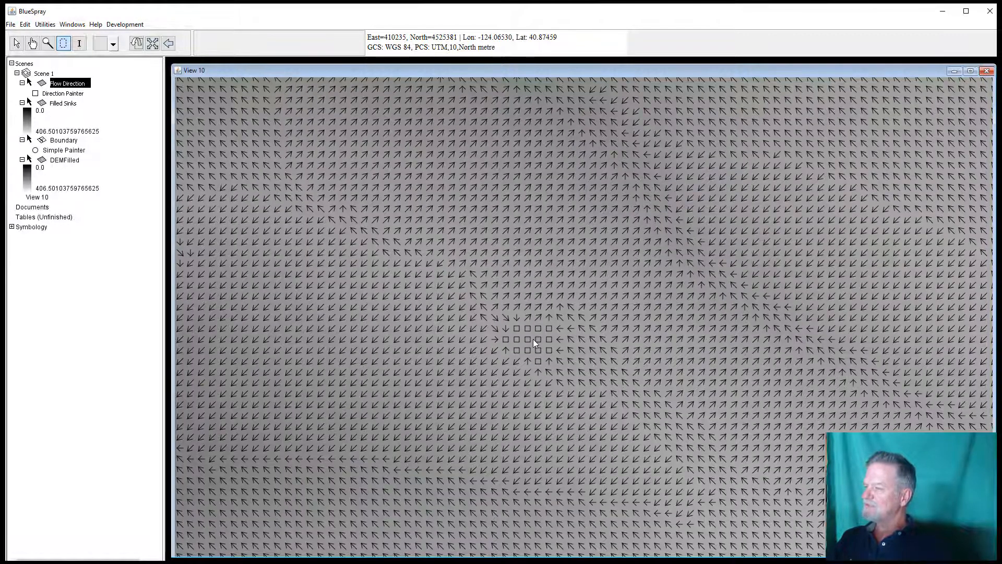
pyautogui.scroll(-1, 533, 339)
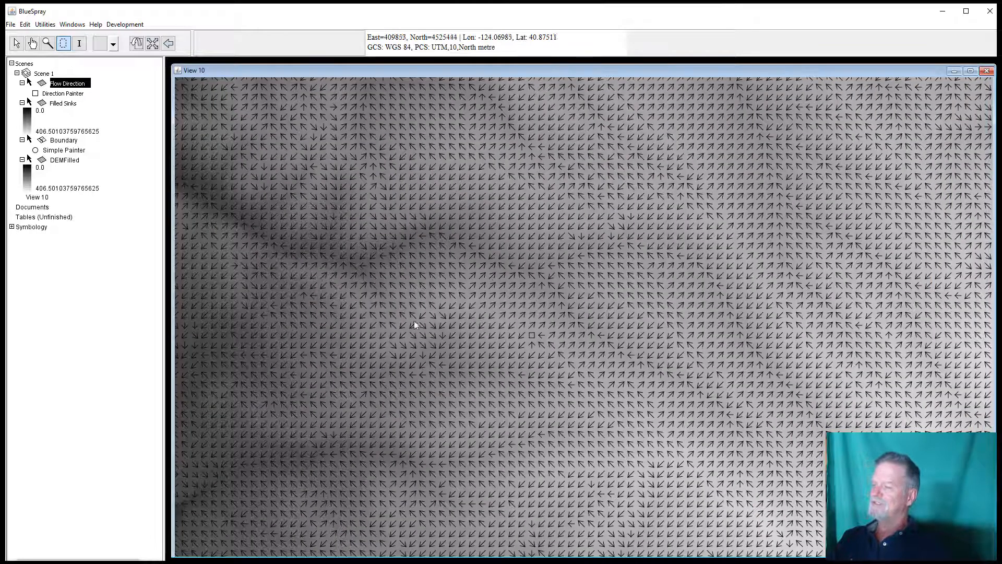
pyautogui.scroll(2, 596, 154)
pyautogui.scroll(2, 590, 190)
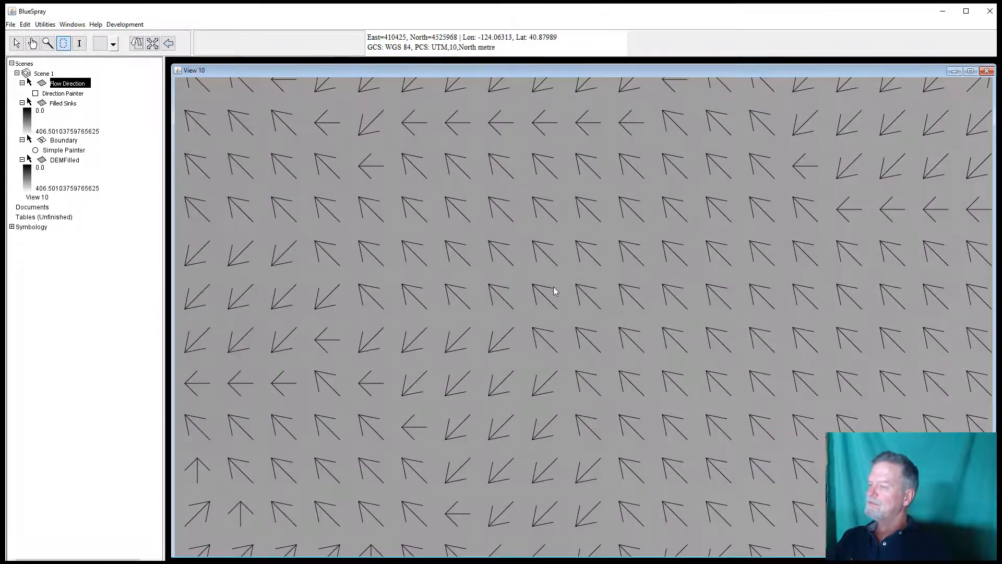
pyautogui.scroll(-2, 533, 354)
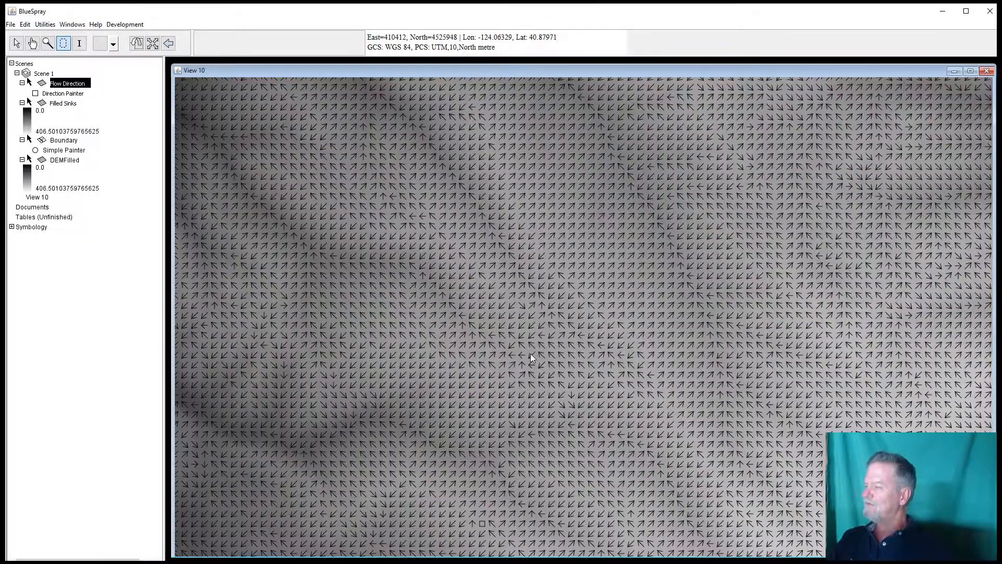
pyautogui.scroll(-2, 530, 353)
pyautogui.scroll(-1, 355, 206)
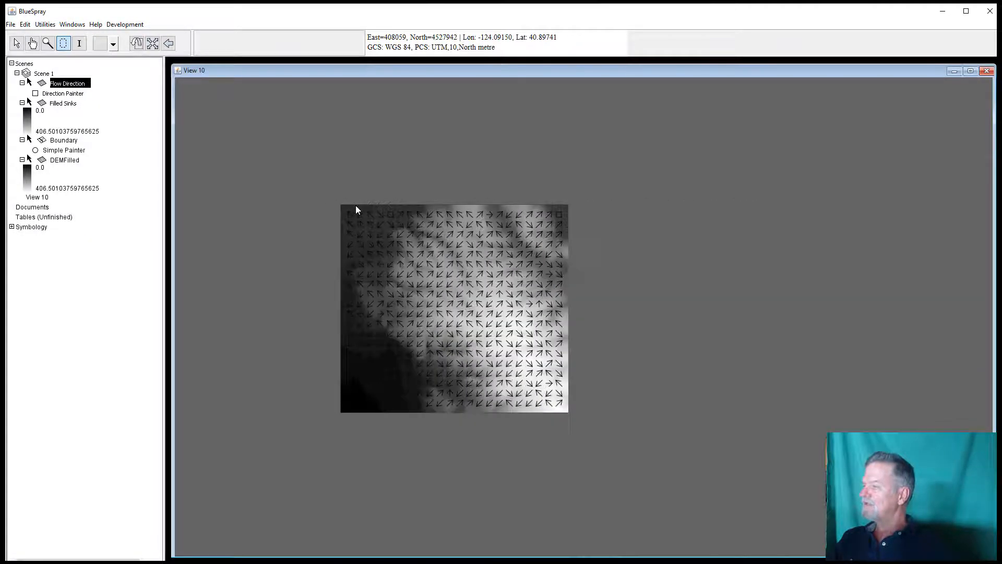
pyautogui.scroll(3, 354, 206)
pyautogui.scroll(2, 305, 211)
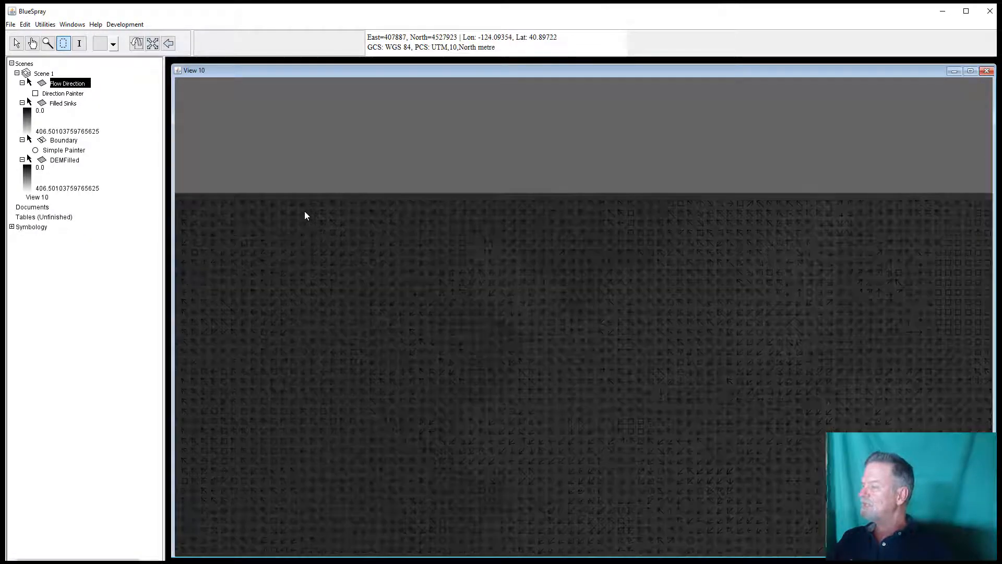
# Step: Pan around the Flow Direction raster to inspect the arrows along its edges and recenter the whole raster
pyautogui.moveTo(304, 212); pyautogui.dragTo(868, 328)
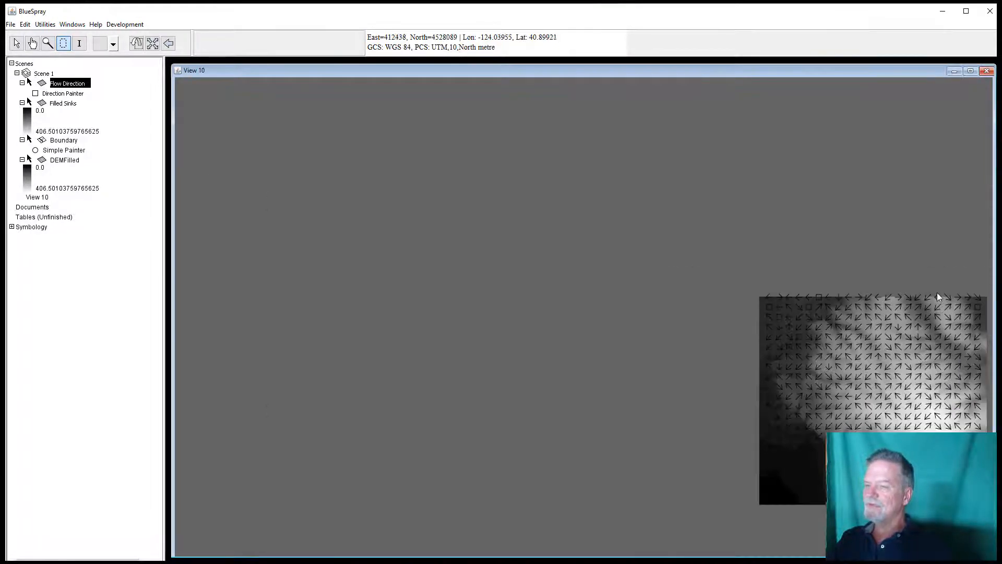
pyautogui.moveTo(941, 295); pyautogui.dragTo(619, 305)
pyautogui.scroll(1, 619, 305)
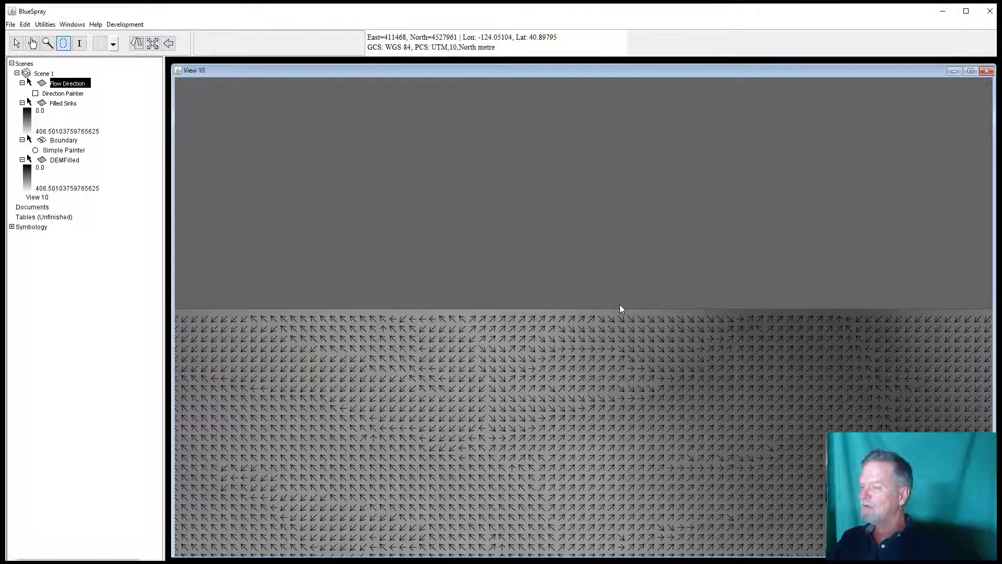
pyautogui.scroll(-1, 666, 366)
pyautogui.scroll(3, 666, 366)
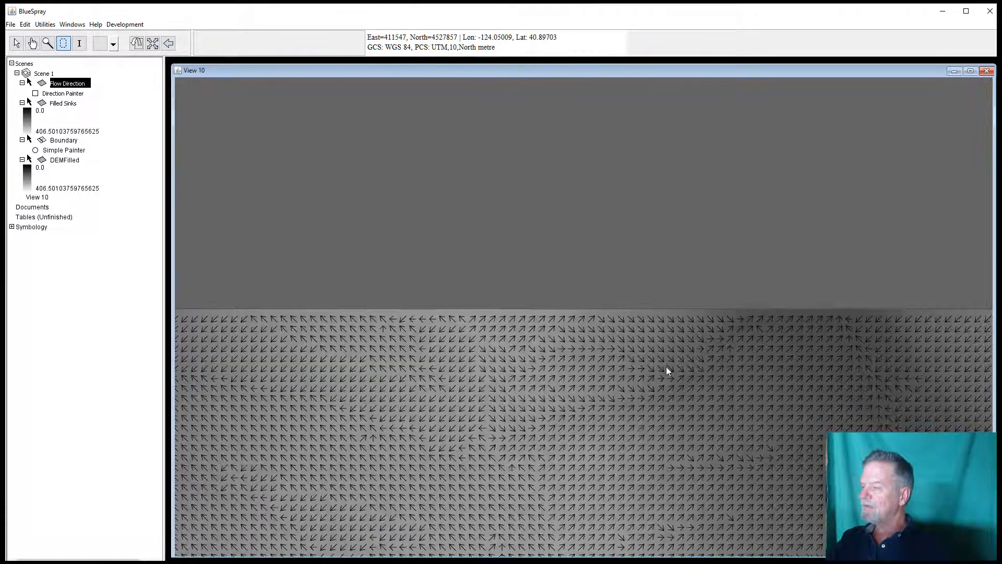
pyautogui.scroll(-3, 666, 366)
pyautogui.scroll(-2, 679, 422)
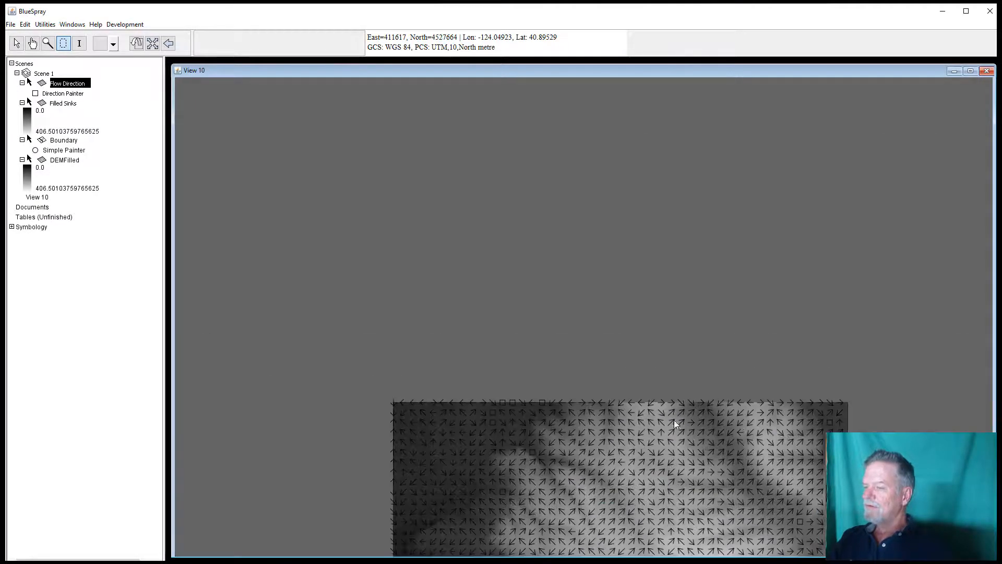
pyautogui.click(32, 43)
pyautogui.moveTo(681, 449); pyautogui.dragTo(598, 156)
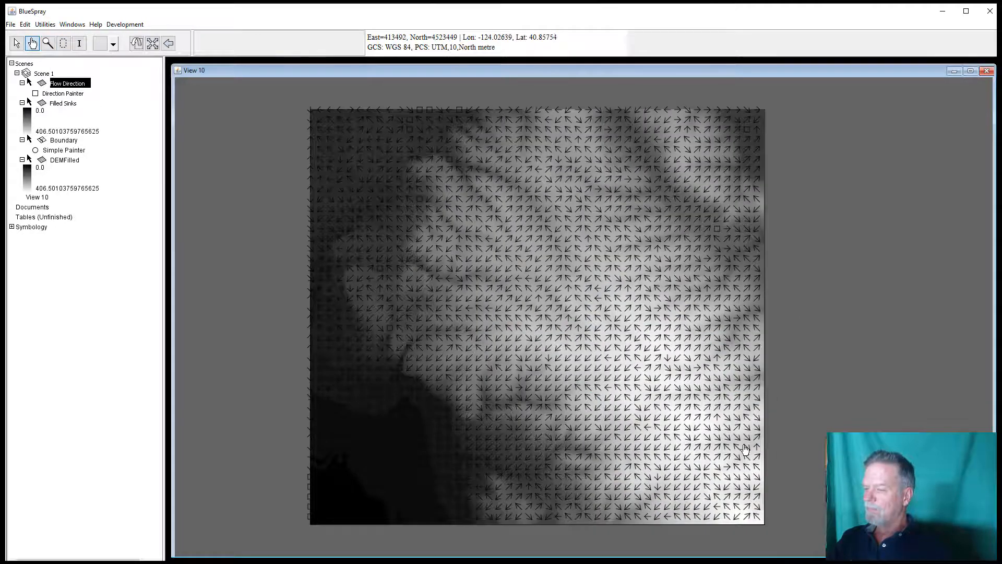
pyautogui.scroll(3, 762, 452)
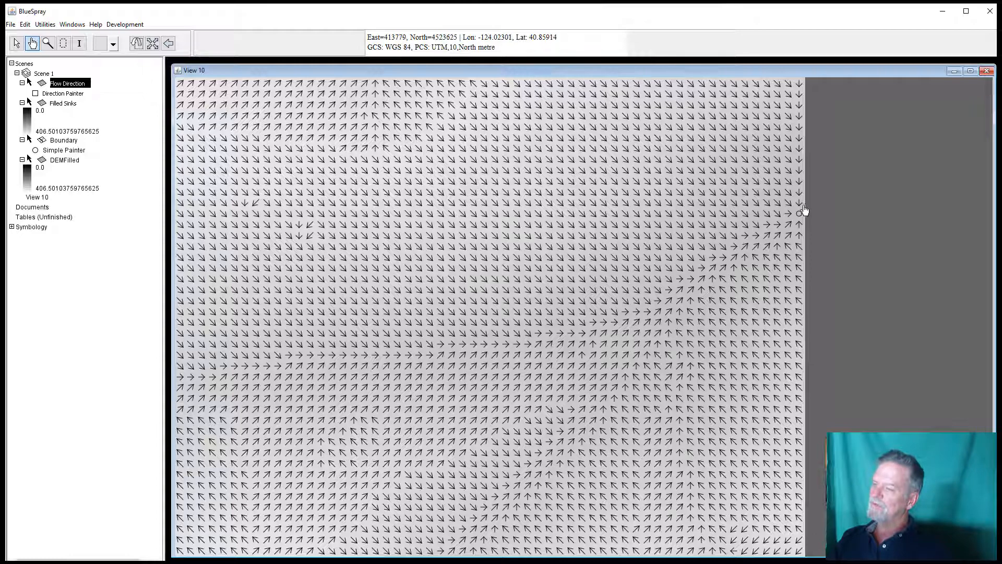
pyautogui.scroll(2, 424, 282)
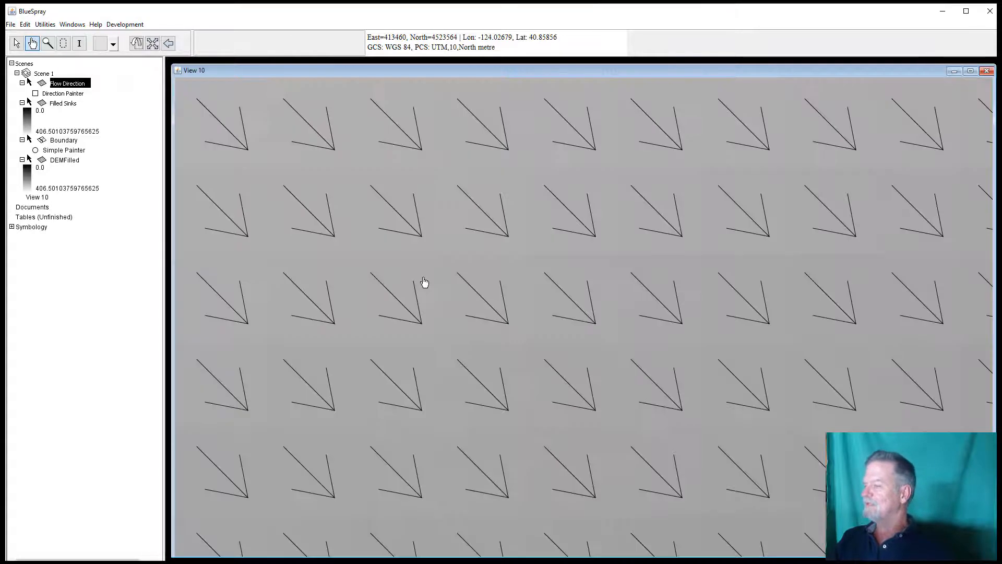
pyautogui.scroll(-4, 424, 282)
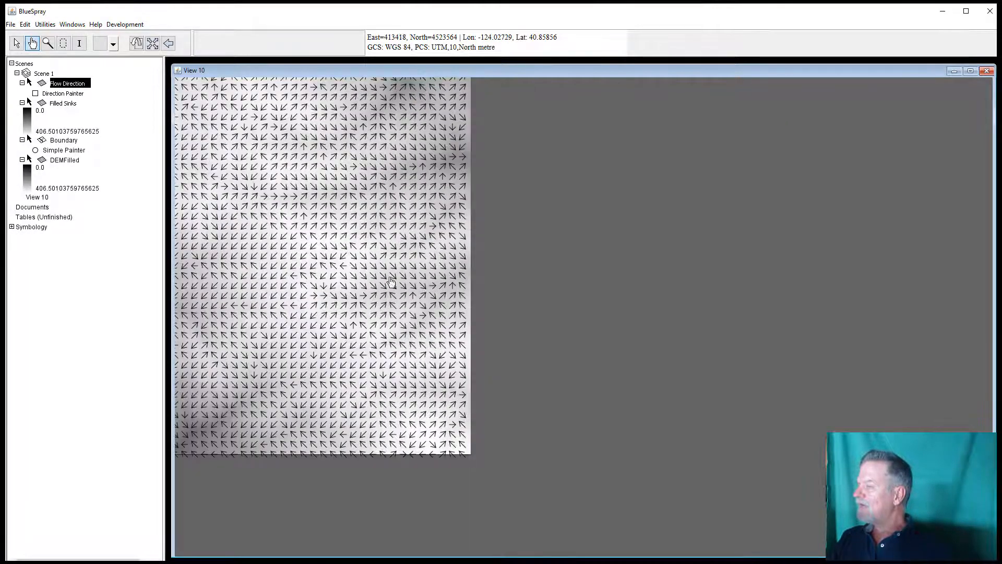
pyautogui.scroll(3, 357, 282)
pyautogui.scroll(-2, 360, 254)
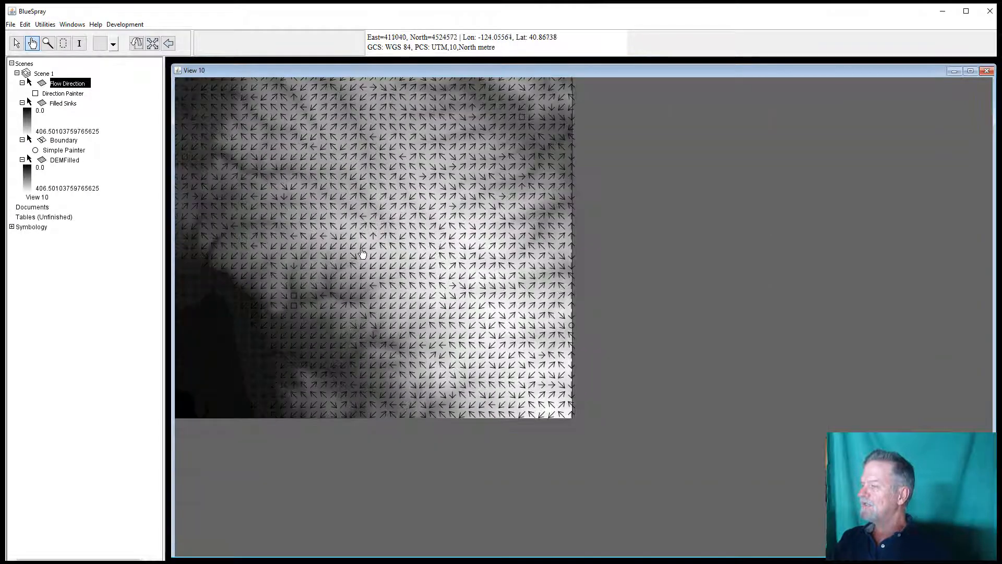
pyautogui.moveTo(514, 293); pyautogui.dragTo(594, 309)
pyautogui.moveTo(569, 347); pyautogui.dragTo(569, 348)
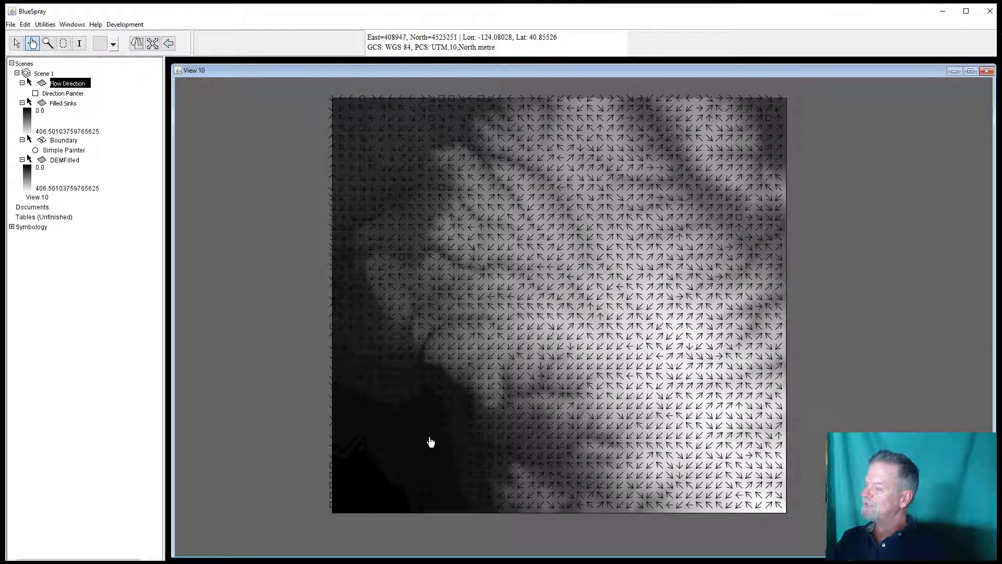
# Step: Run Find Pour Points on the Flow Direction raster with output Pour Points, and dismiss the results
pyautogui.rightClick(75, 86)
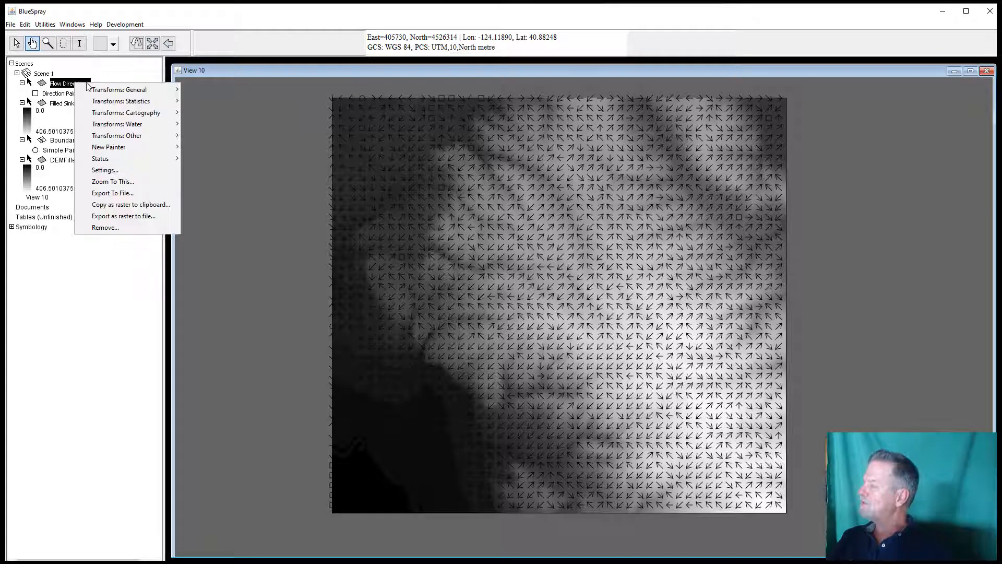
pyautogui.moveTo(125, 124)
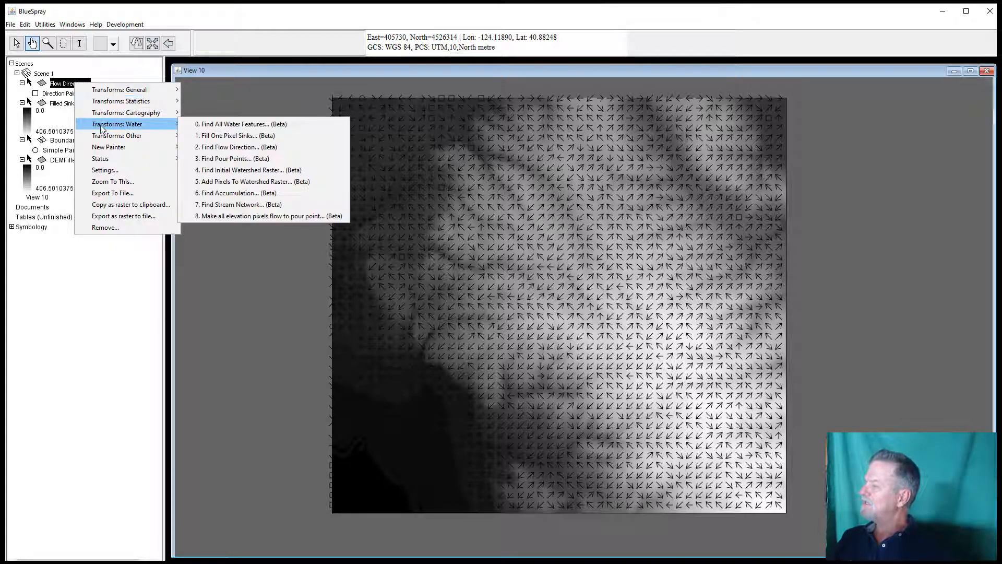
pyautogui.click(255, 158)
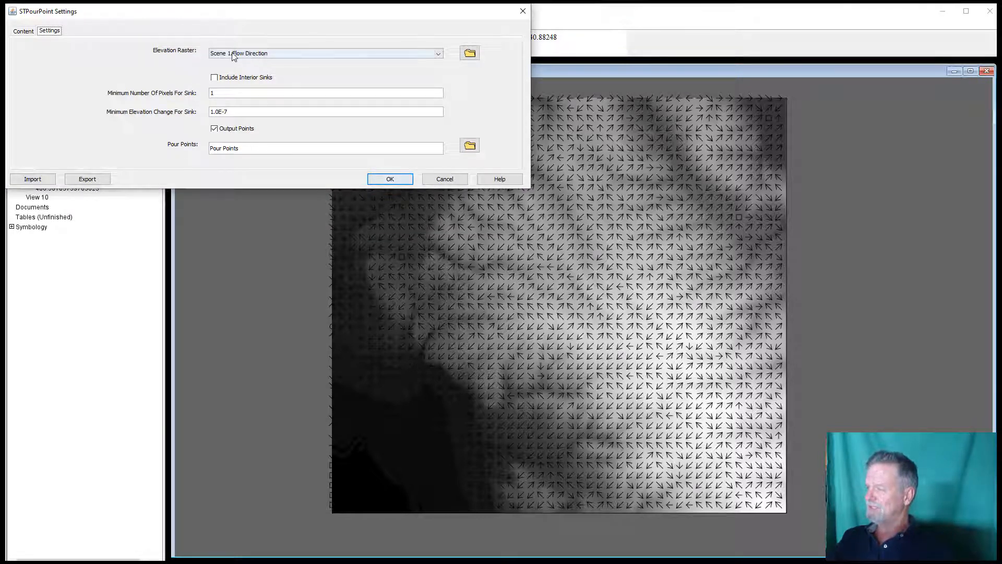
pyautogui.click(390, 179)
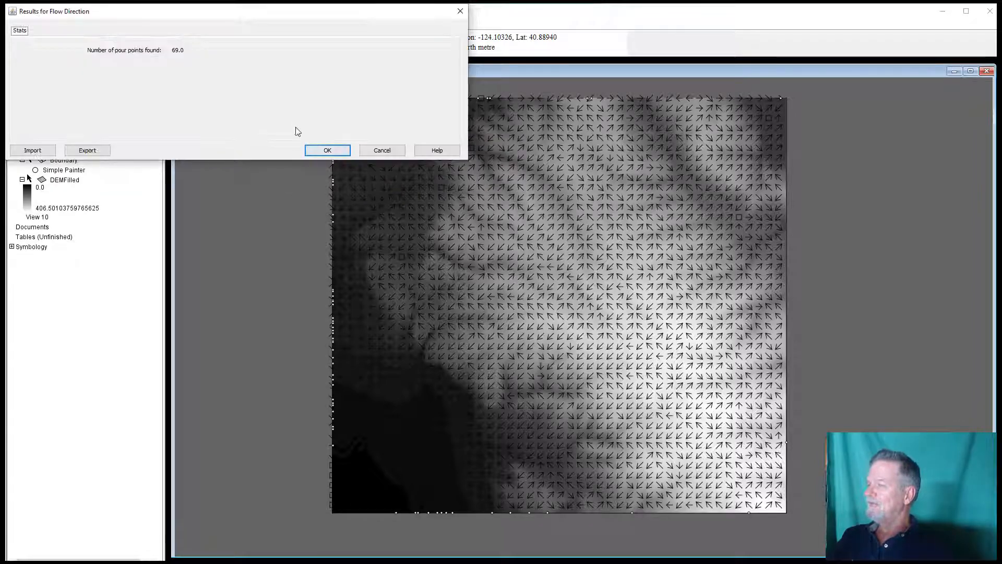
pyautogui.click(327, 150)
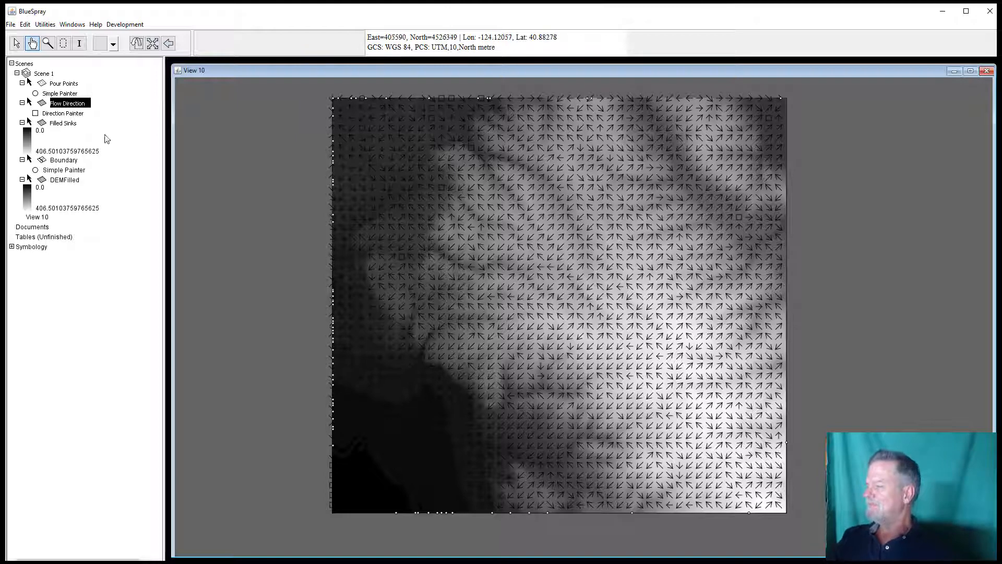
# Step: Run Find Initial Watershed Raster using Pour Points and Flow Direction with output Watersheds, and dismiss the results
pyautogui.rightClick(68, 85)
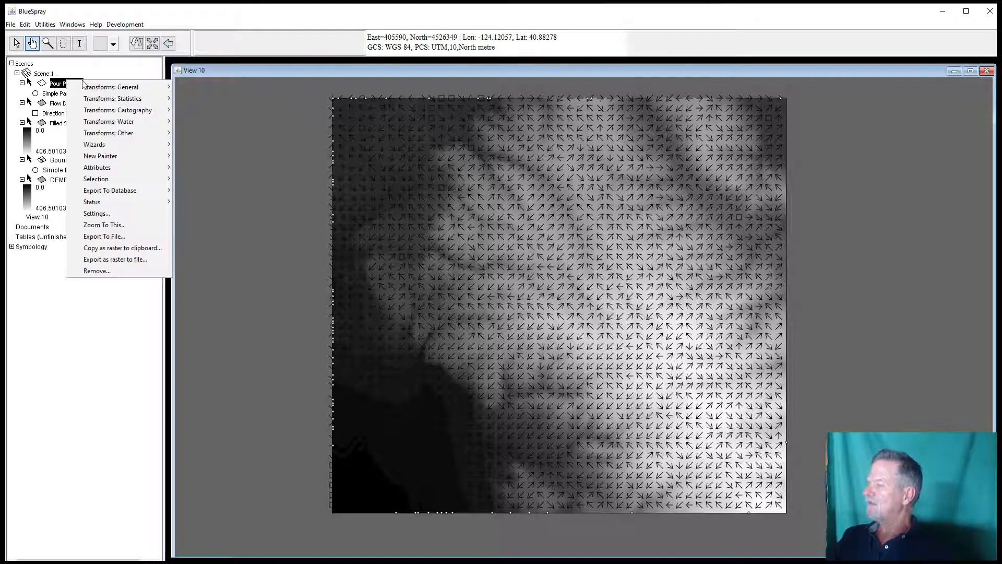
pyautogui.moveTo(127, 124)
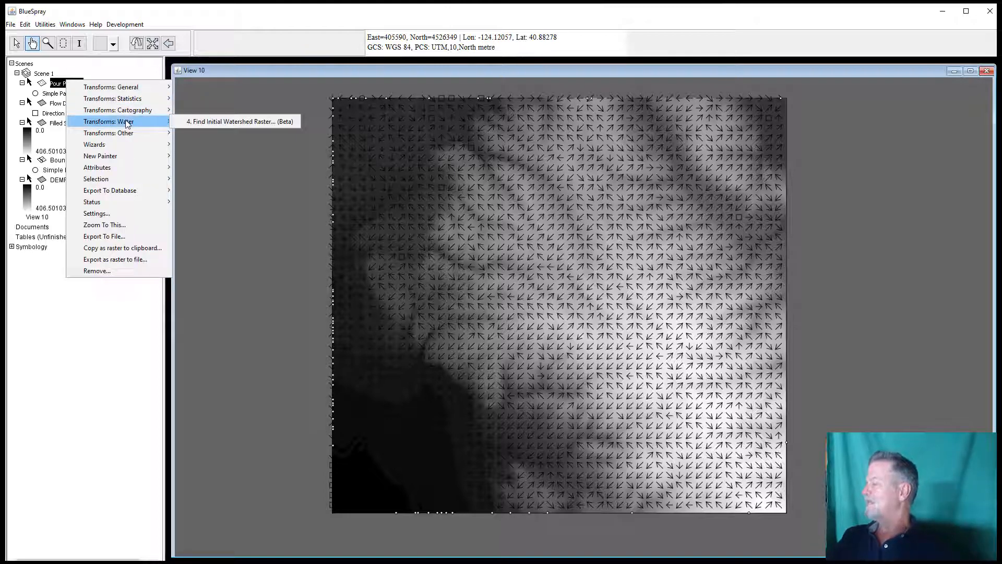
pyautogui.click(220, 121)
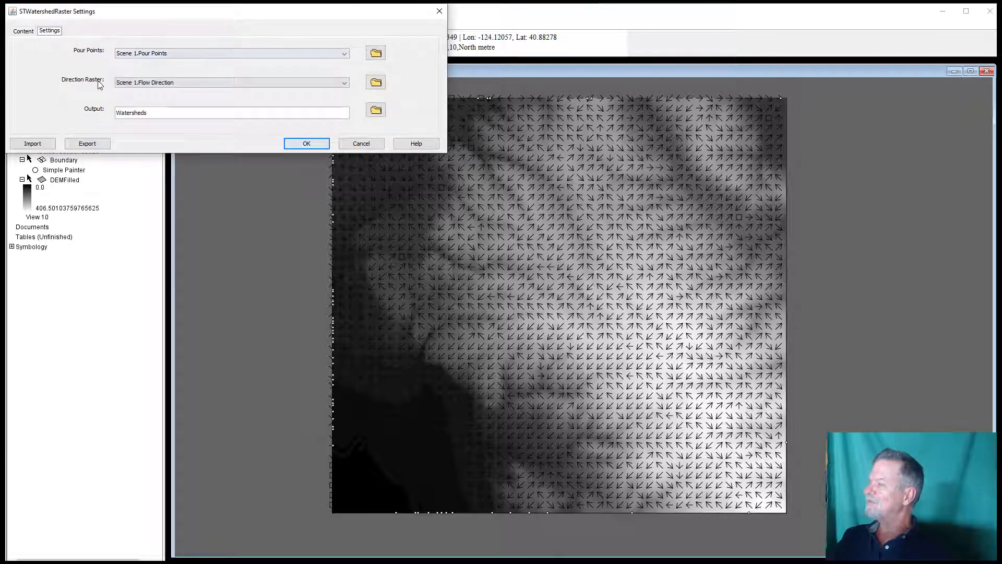
pyautogui.click(155, 83)
pyautogui.click(154, 84)
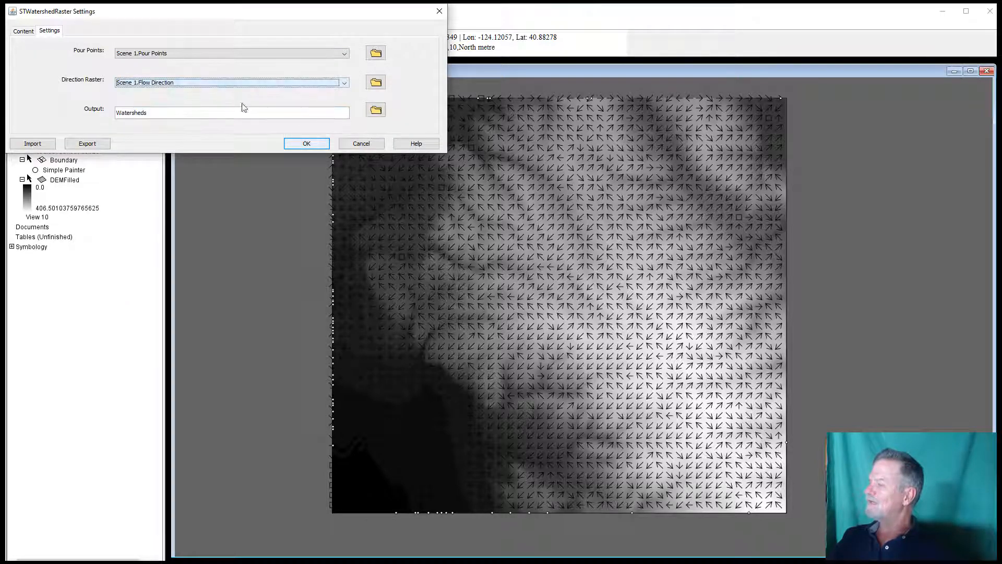
pyautogui.click(314, 144)
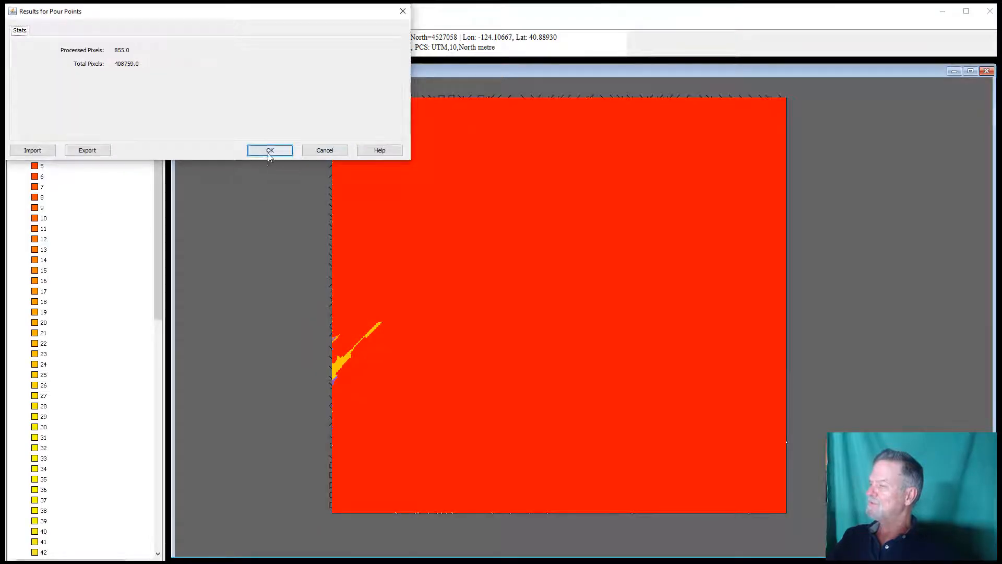
pyautogui.click(270, 150)
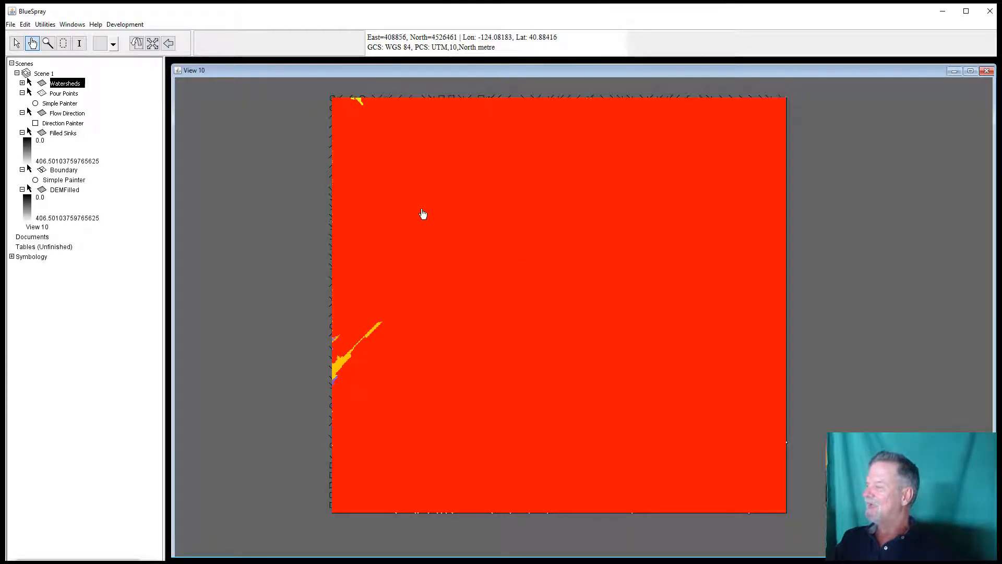
# Step: Run Add Pixels To Watershed Raster on Watersheds, with Flow Direction as directions and DEMFilled as elevations, output New Direction Raster
pyautogui.rightClick(63, 83)
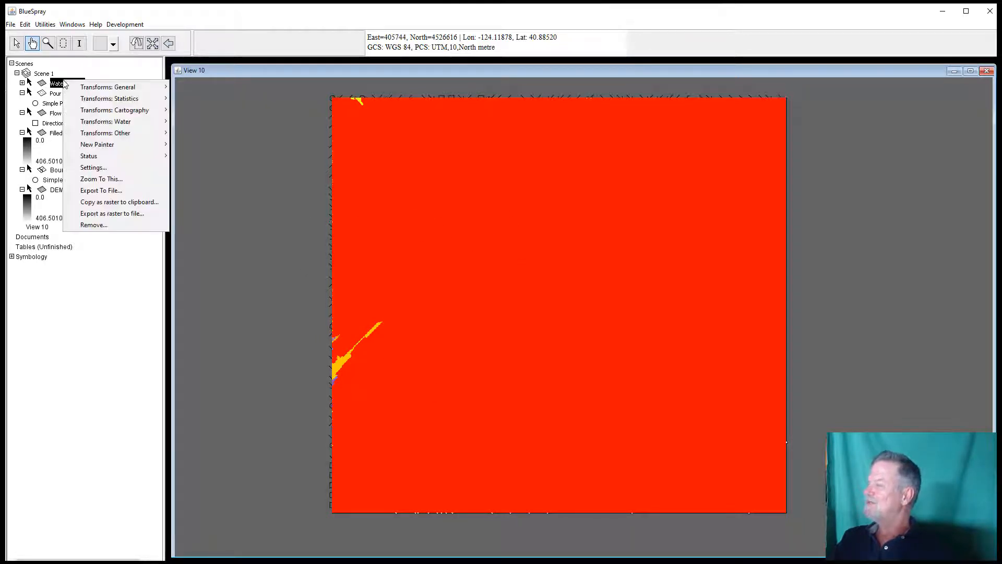
pyautogui.moveTo(99, 124)
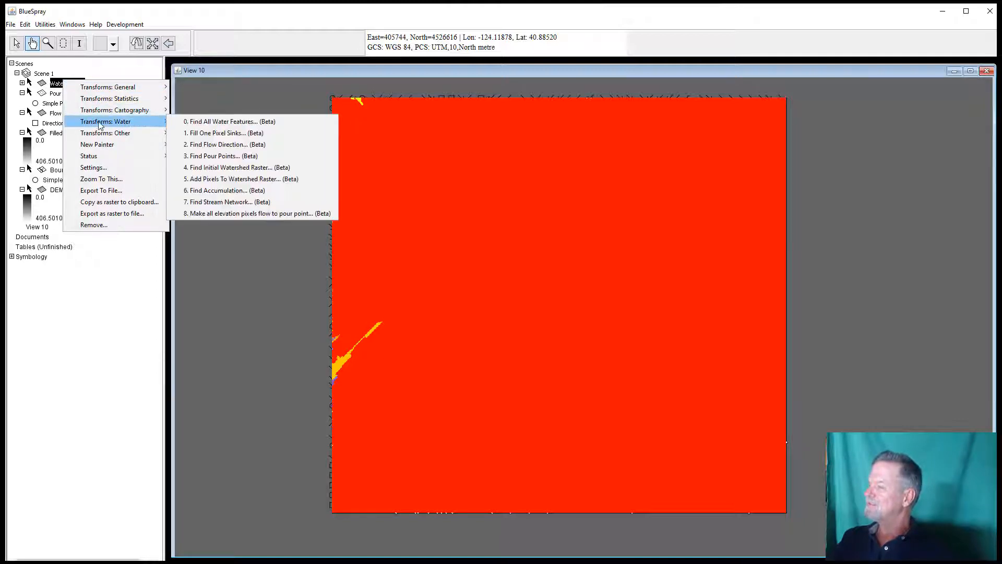
pyautogui.click(245, 180)
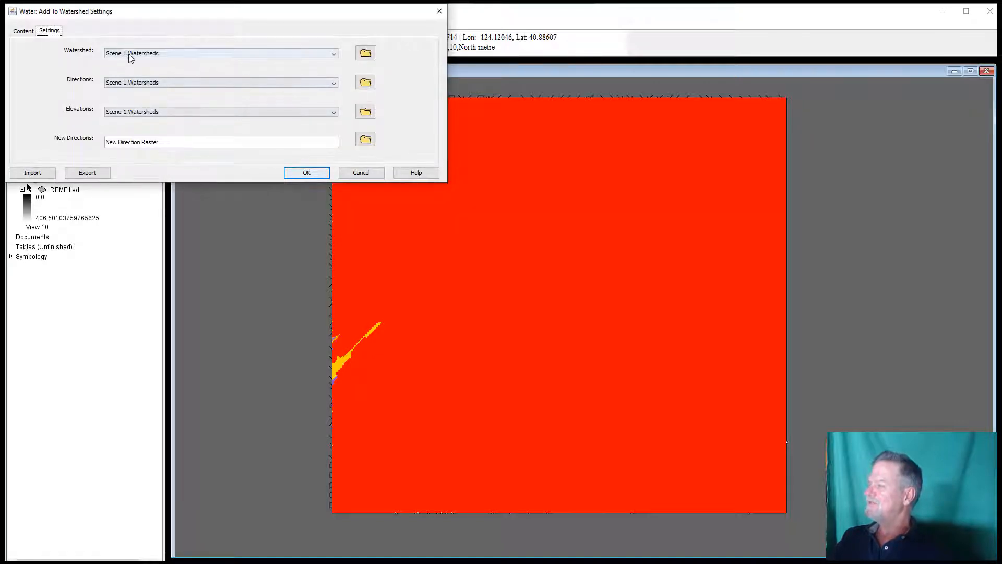
pyautogui.click(137, 82)
pyautogui.click(143, 100)
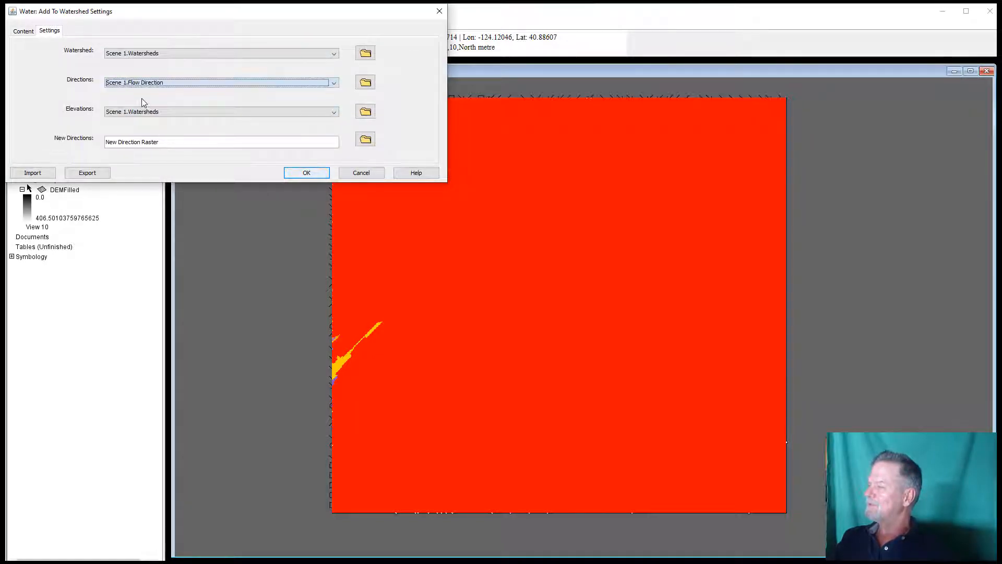
pyautogui.click(158, 111)
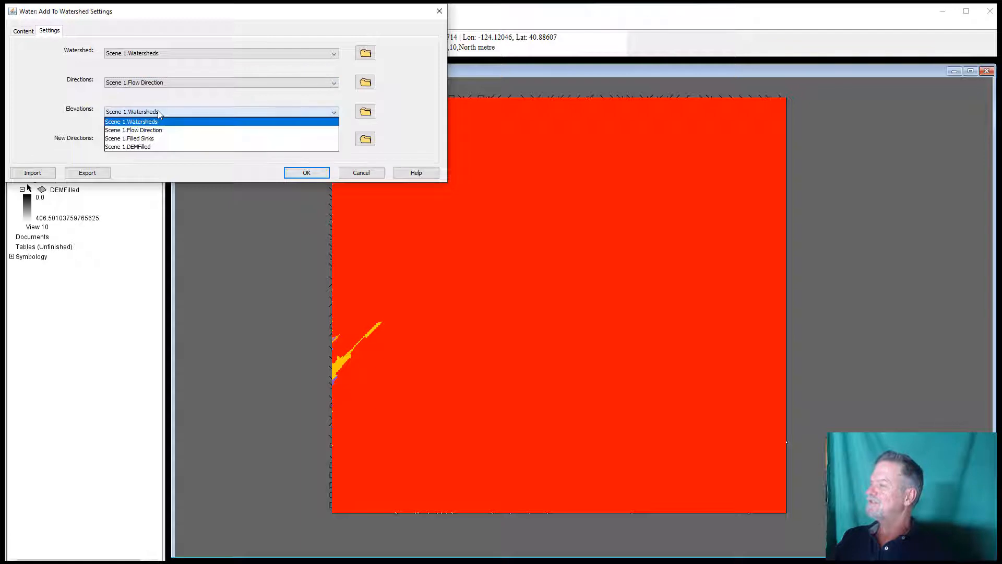
pyautogui.click(156, 147)
pyautogui.click(307, 173)
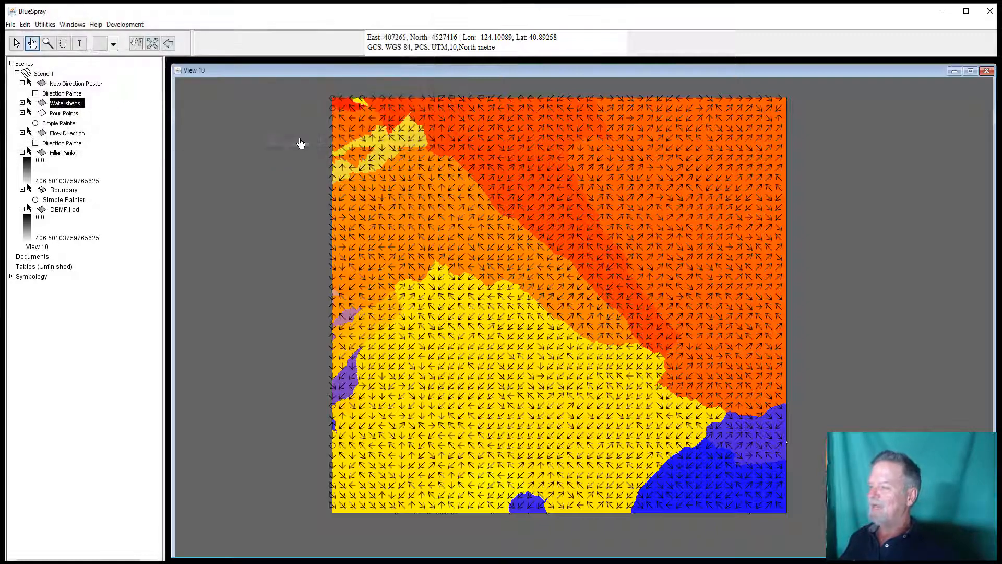
pyautogui.click(301, 139)
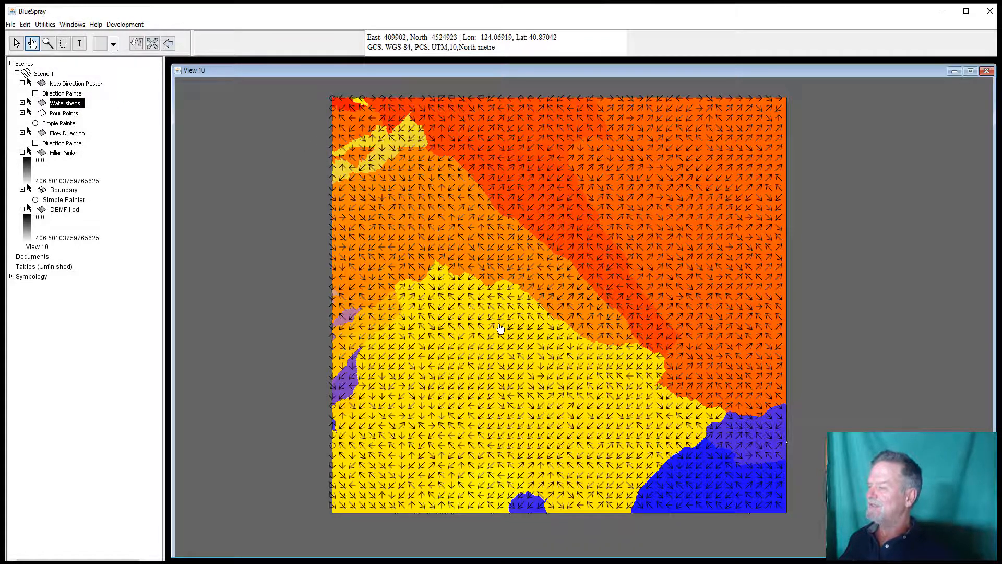
# Step: Run Find Accumulation on New Direction Raster with output Flow Accumulation
pyautogui.rightClick(72, 85)
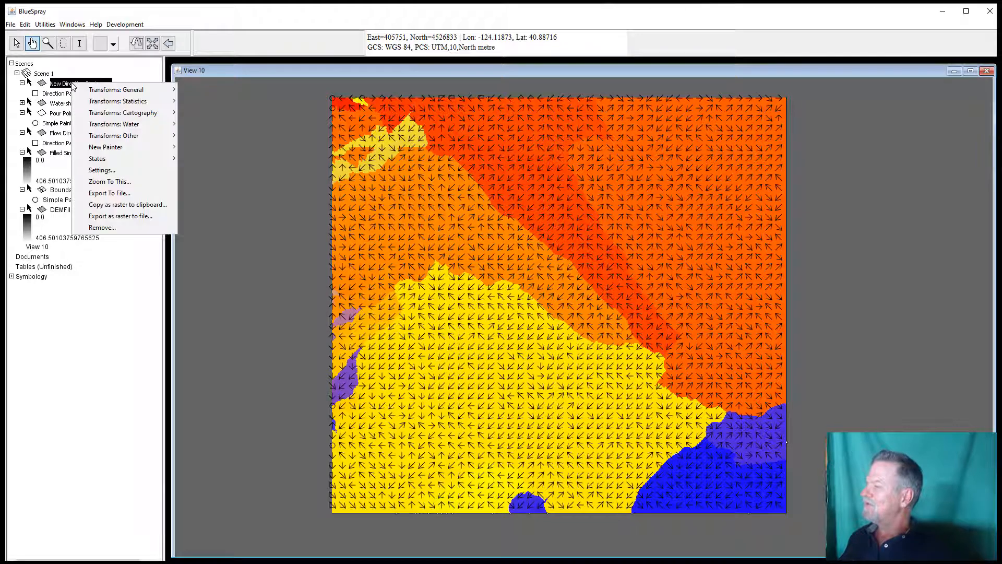
pyautogui.moveTo(108, 127)
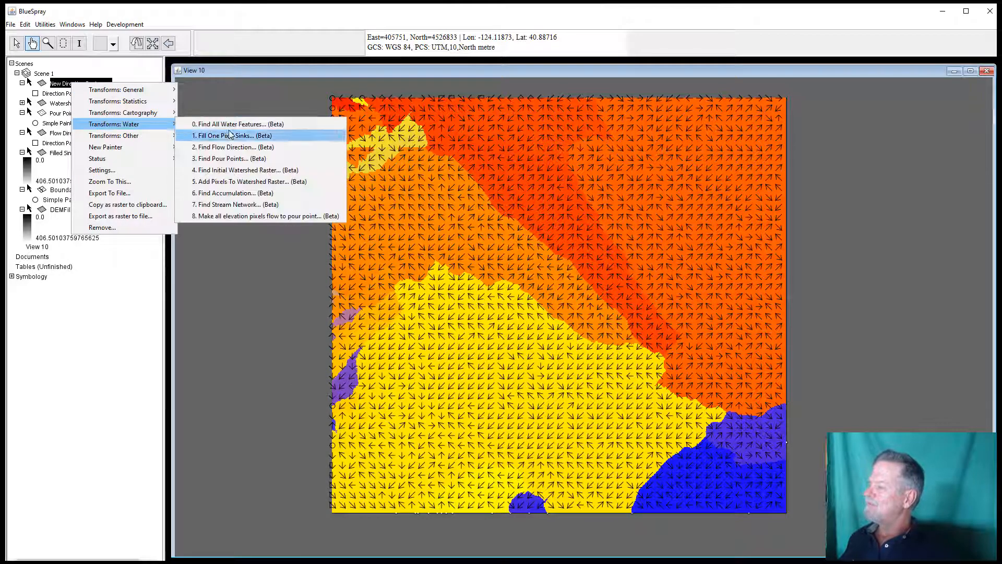
pyautogui.click(226, 195)
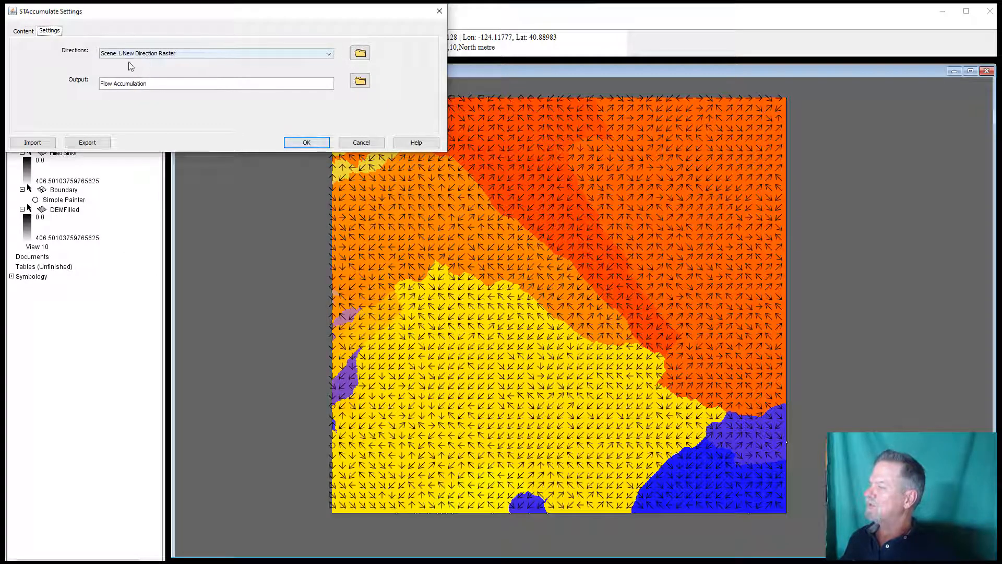
pyautogui.click(305, 143)
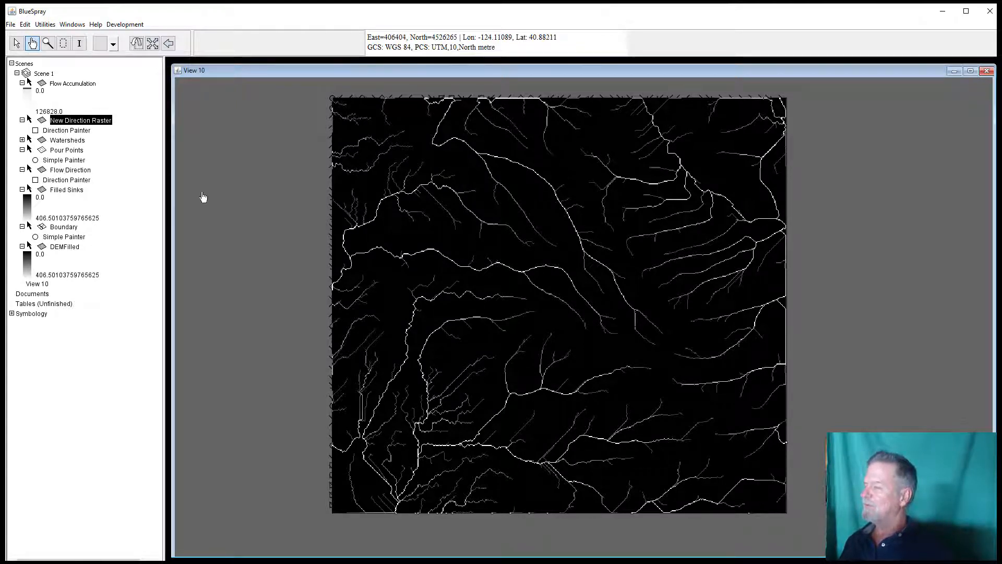
# Step: Run Find Stream Network on Flow Accumulation with New Direction Raster as directions, minimum accumulation 100, output Stream Network
pyautogui.rightClick(74, 85)
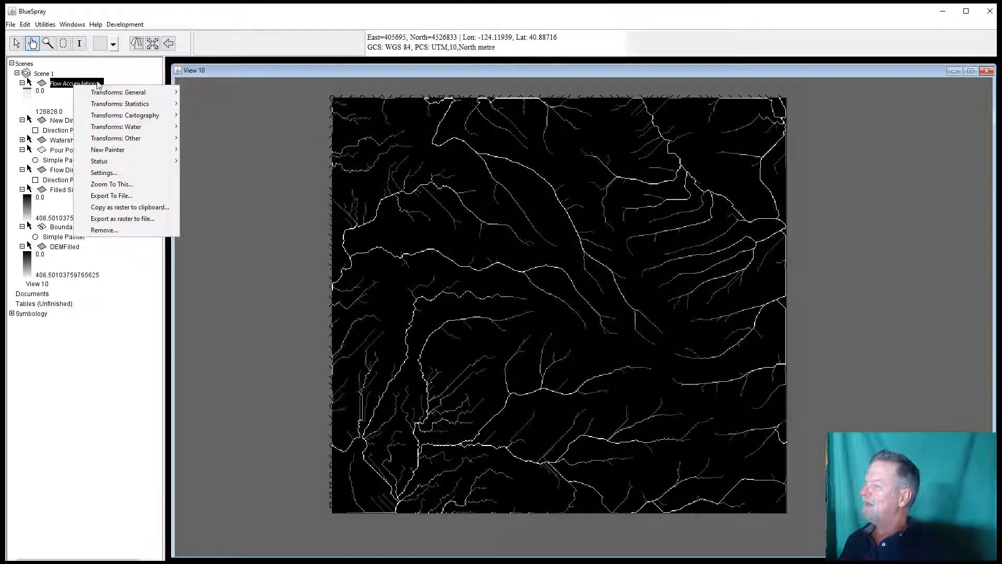
pyautogui.moveTo(110, 130)
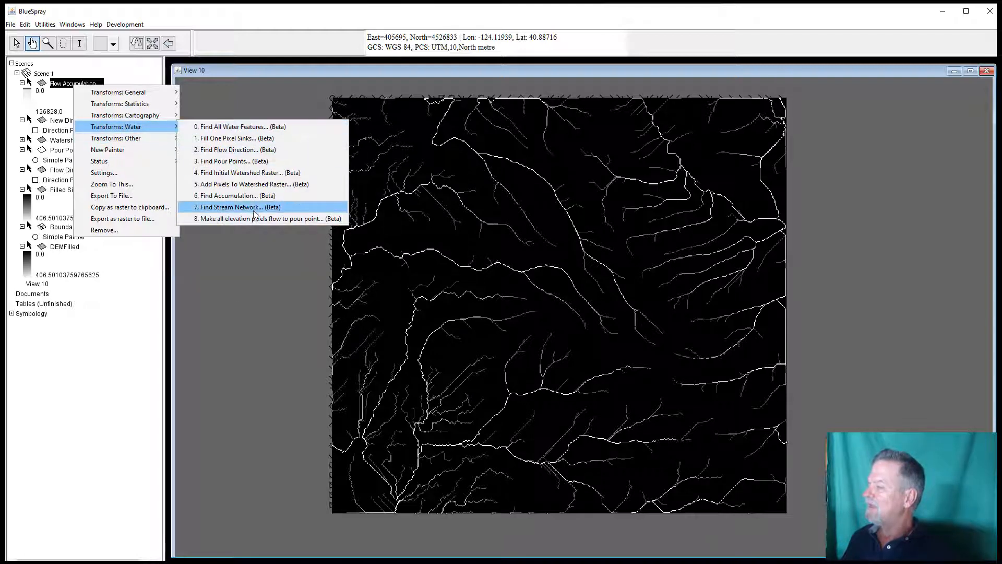
pyautogui.click(255, 208)
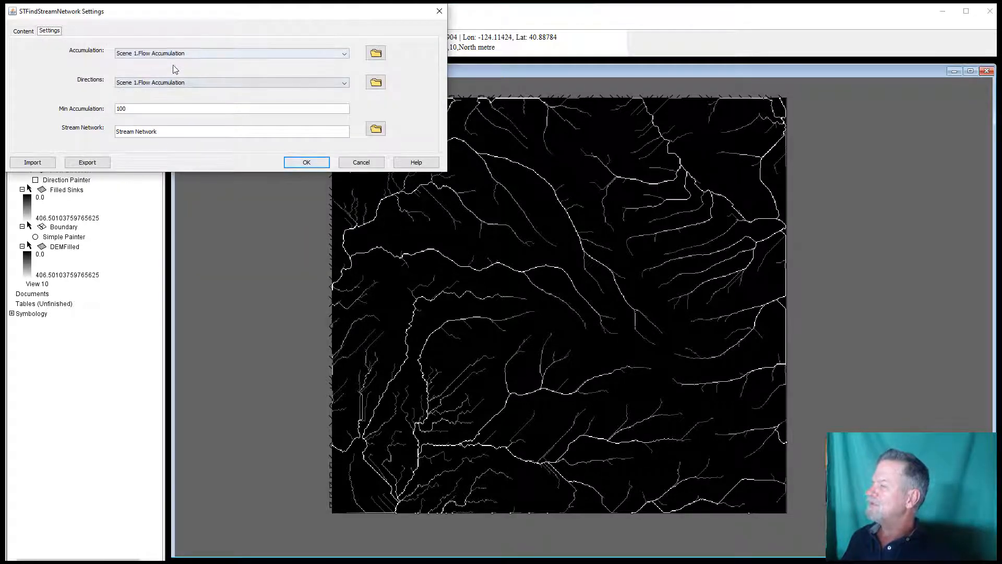
pyautogui.click(176, 83)
pyautogui.click(180, 102)
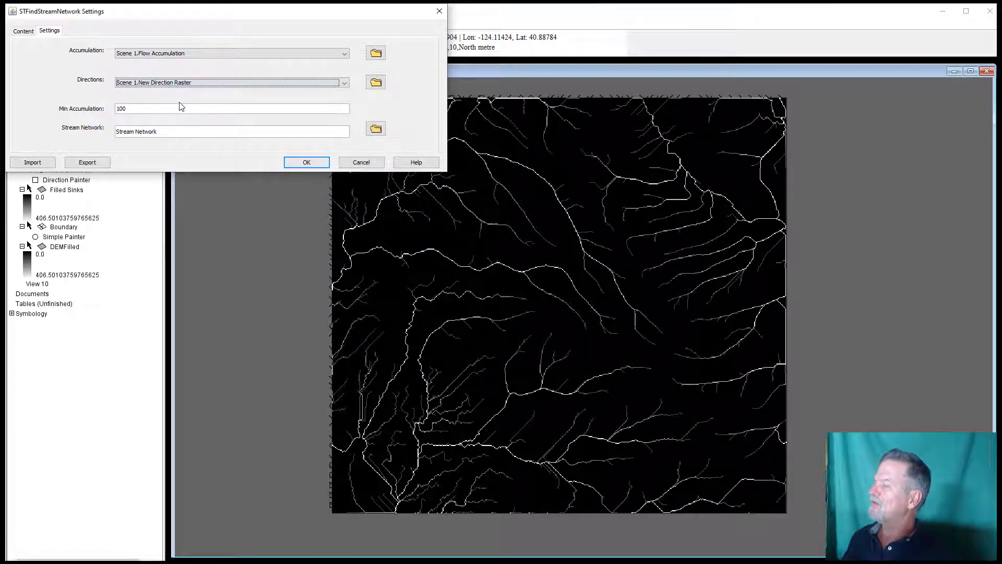
pyautogui.doubleClick(154, 108)
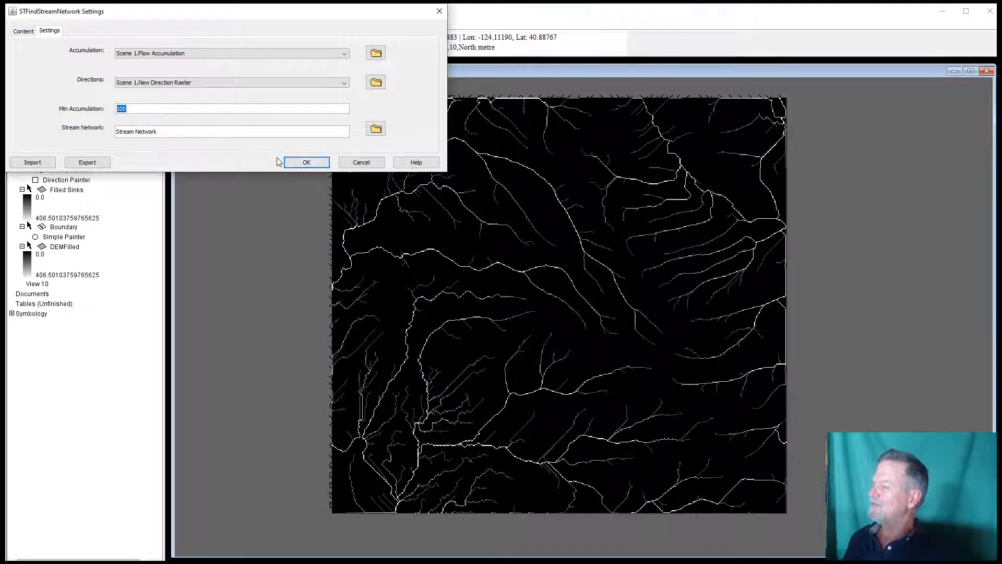
pyautogui.click(296, 165)
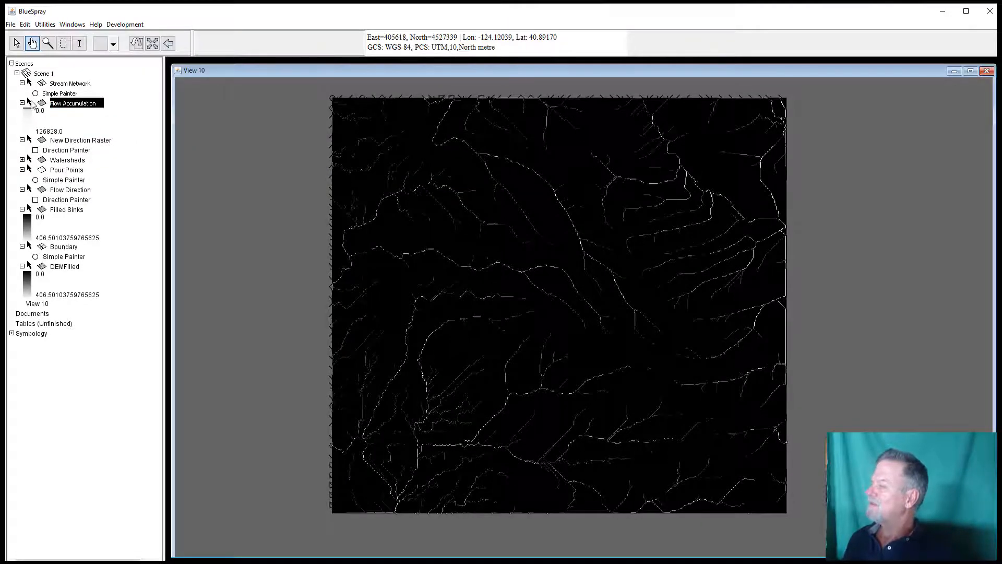
# Step: Hide the Flow Accumulation and New Direction Raster layers to show the streams over the watersheds
pyautogui.click(29, 103)
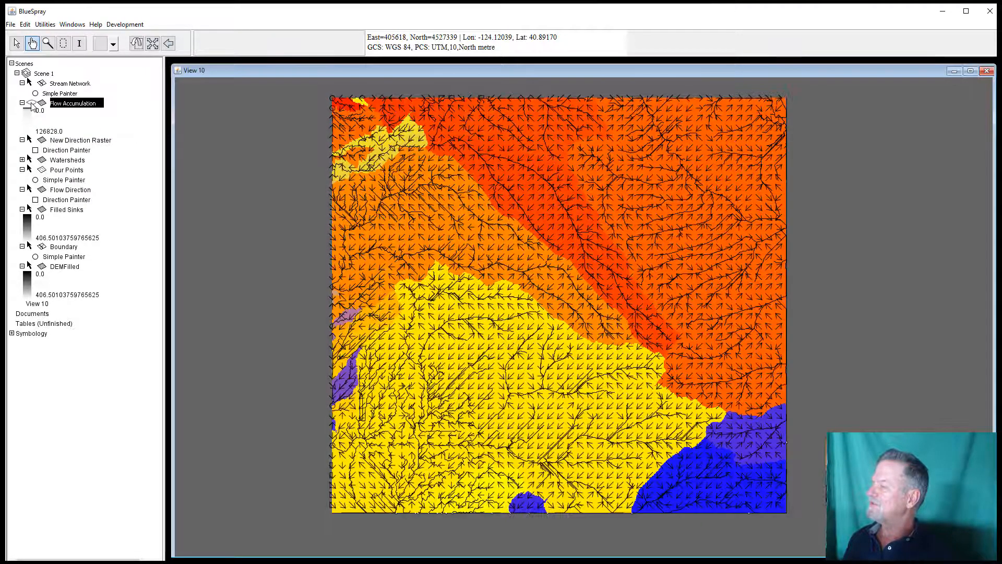
pyautogui.click(29, 140)
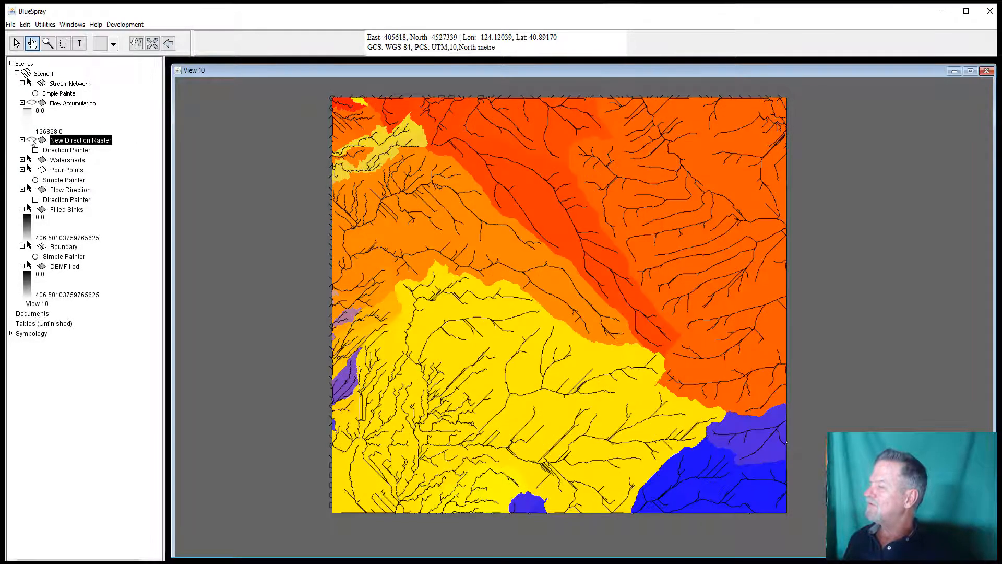
pyautogui.click(82, 85)
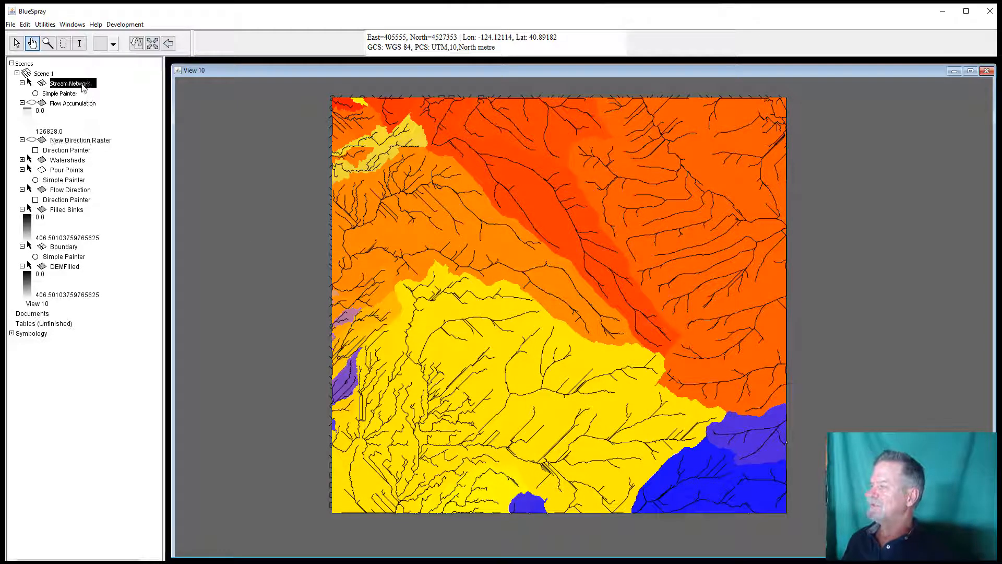
pyautogui.click(29, 83)
pyautogui.click(31, 84)
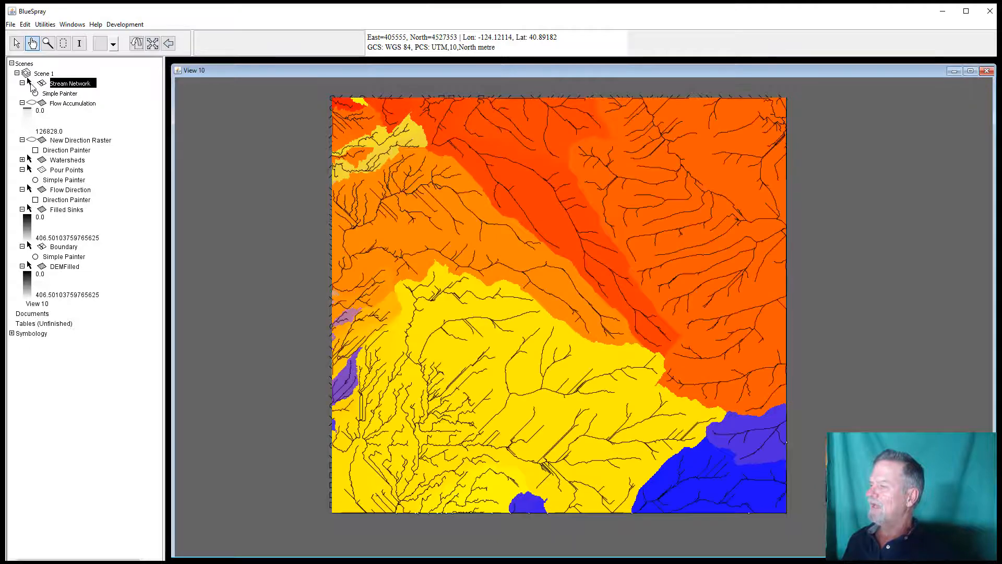
# Step: Start exporting the Stream Network layer to a file and browse to the GSP 510 folder
pyautogui.rightClick(73, 86)
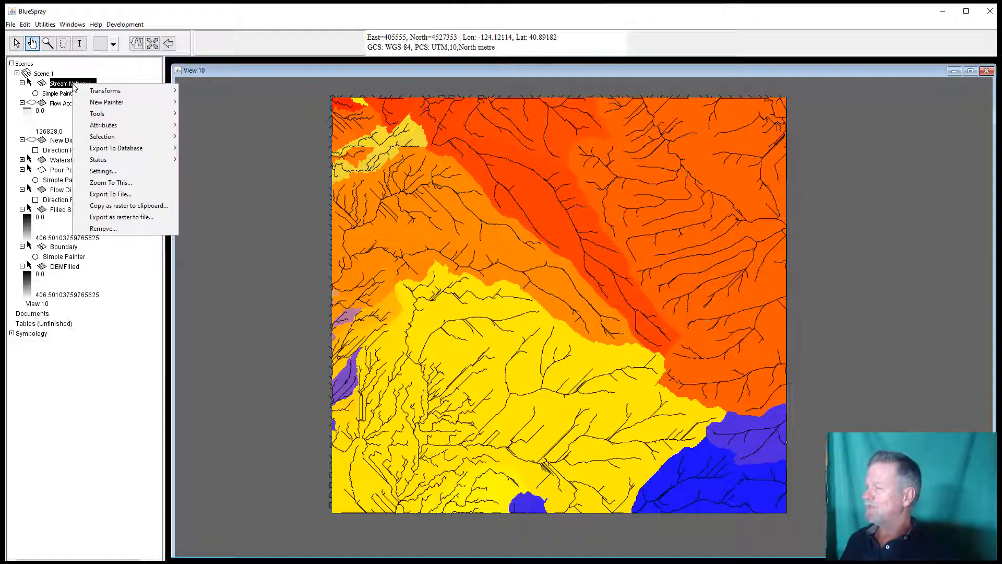
pyautogui.click(103, 194)
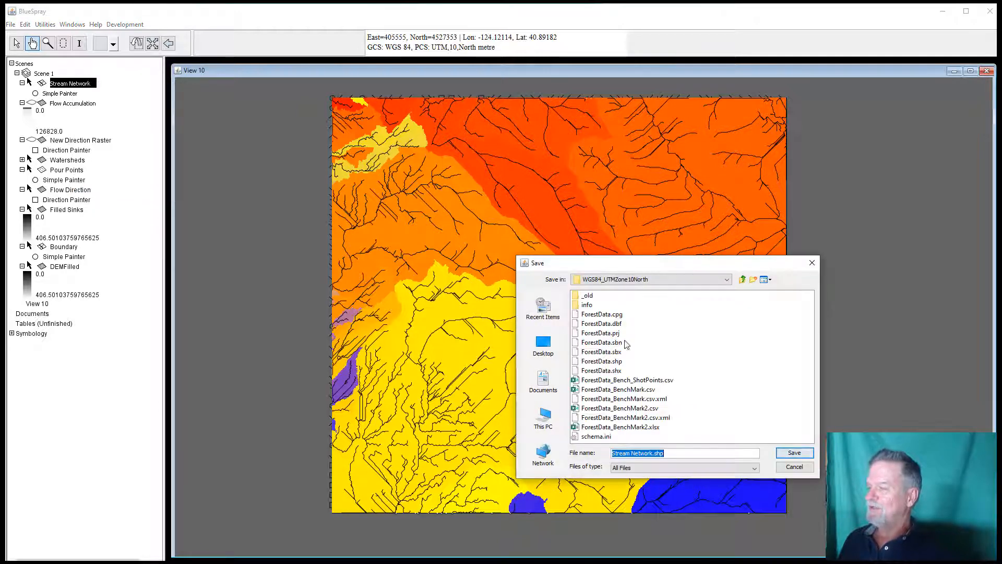
pyautogui.click(742, 281)
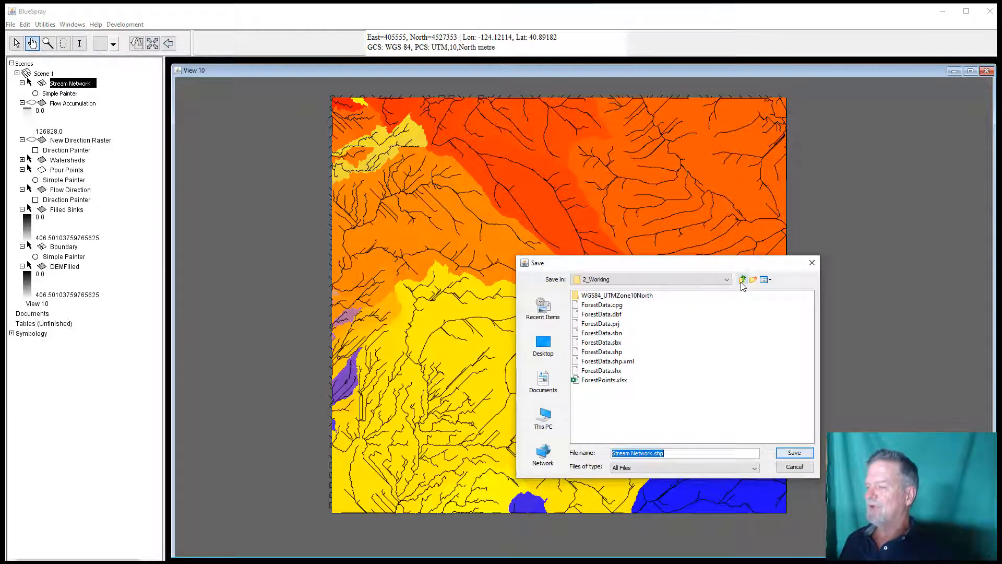
pyautogui.click(741, 281)
pyautogui.click(741, 280)
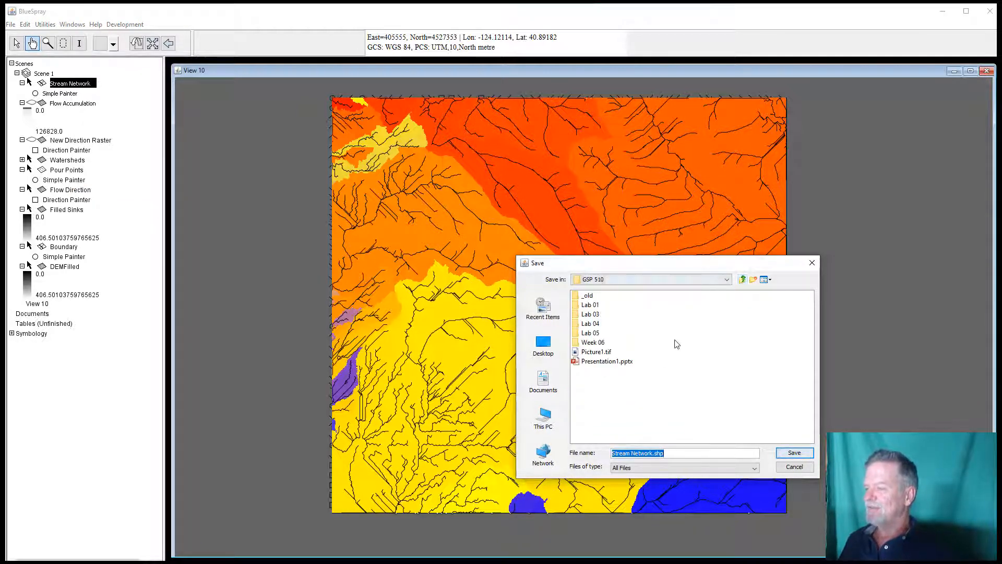
pyautogui.click(658, 279)
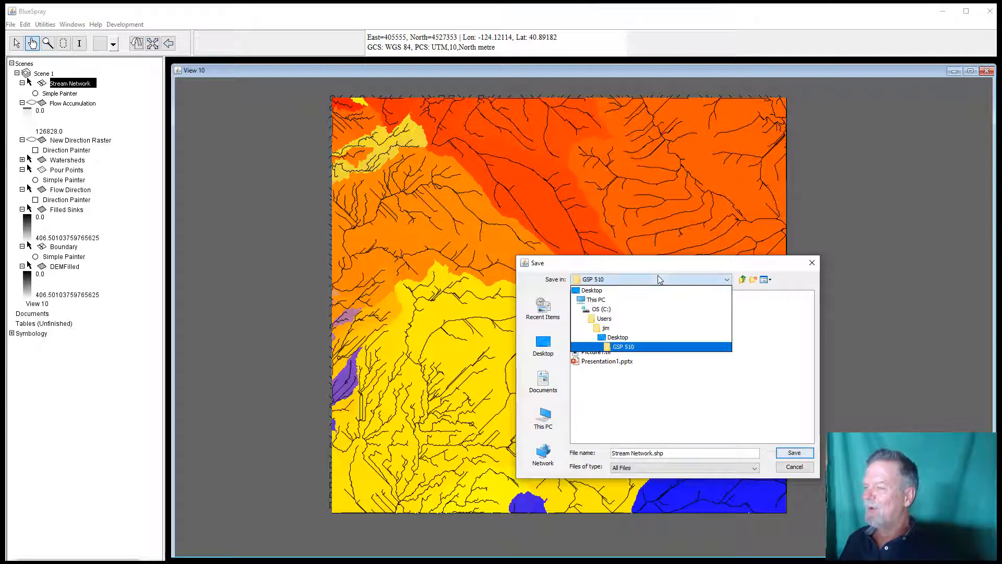
pyautogui.click(639, 348)
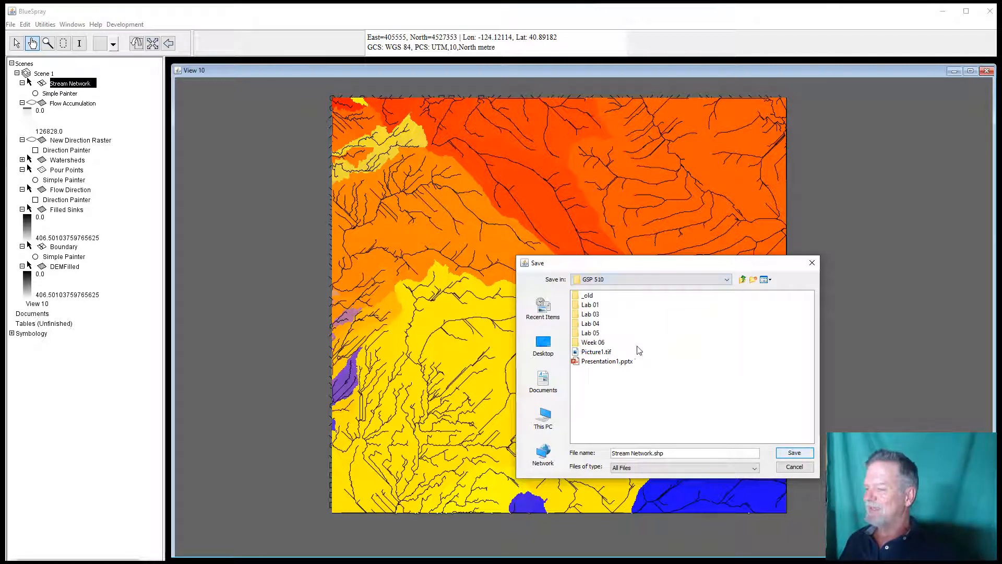
# Step: Create a new folder named Lab 09 in GSP 510, open it, and save Stream Network.shp there
pyautogui.click(753, 279)
pyautogui.write('Lab 09')
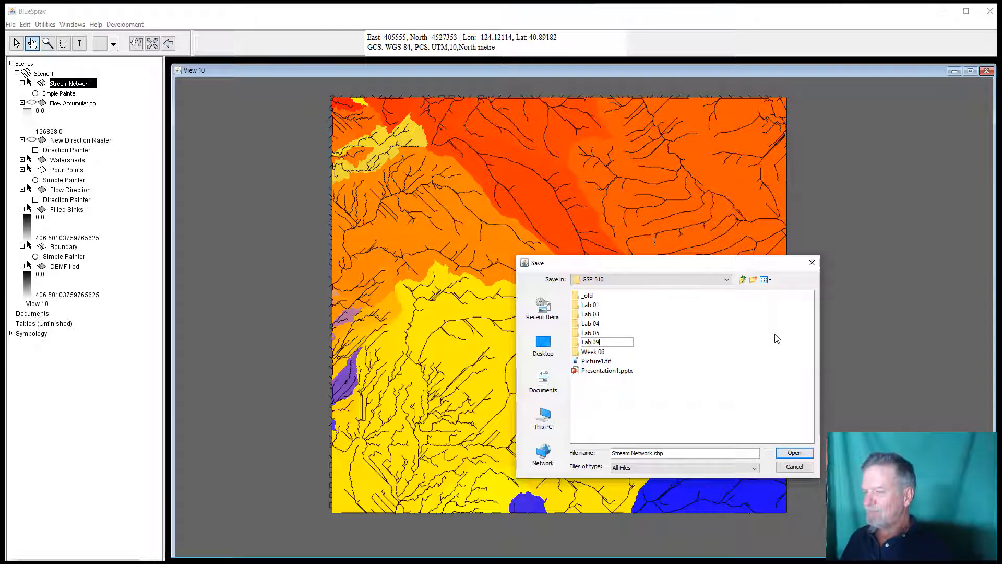
pyautogui.press('Return')
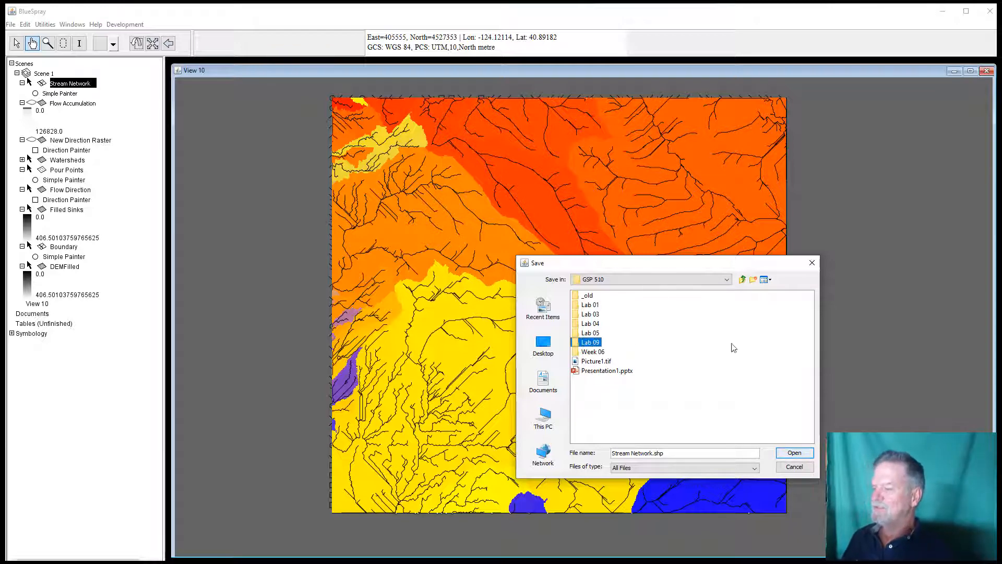
pyautogui.doubleClick(589, 343)
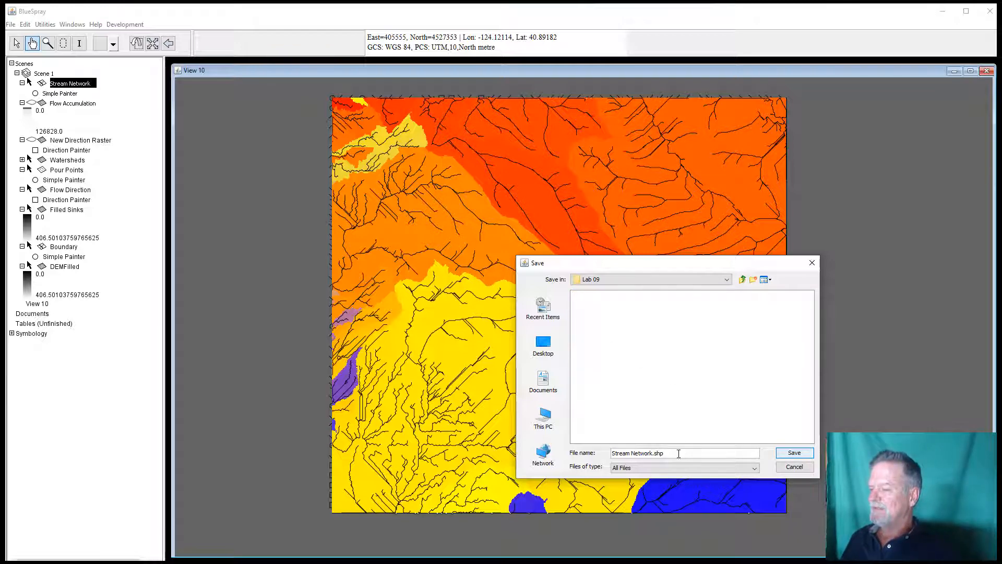
pyautogui.click(794, 453)
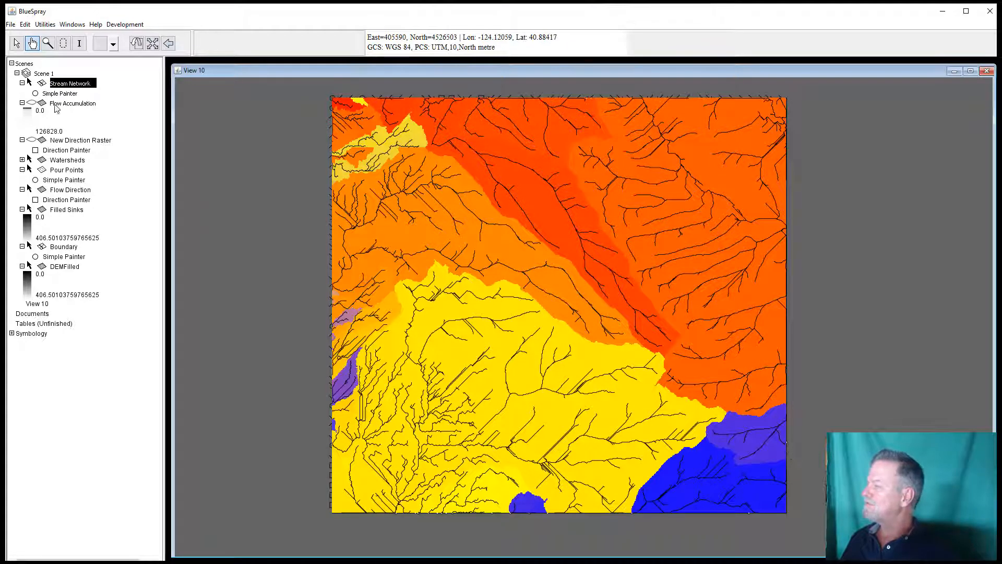
# Step: Export the Watersheds layer as Watersheds.tif into Lab 09 using the GDAL GeoTIFF profile with no compression
pyautogui.rightClick(80, 163)
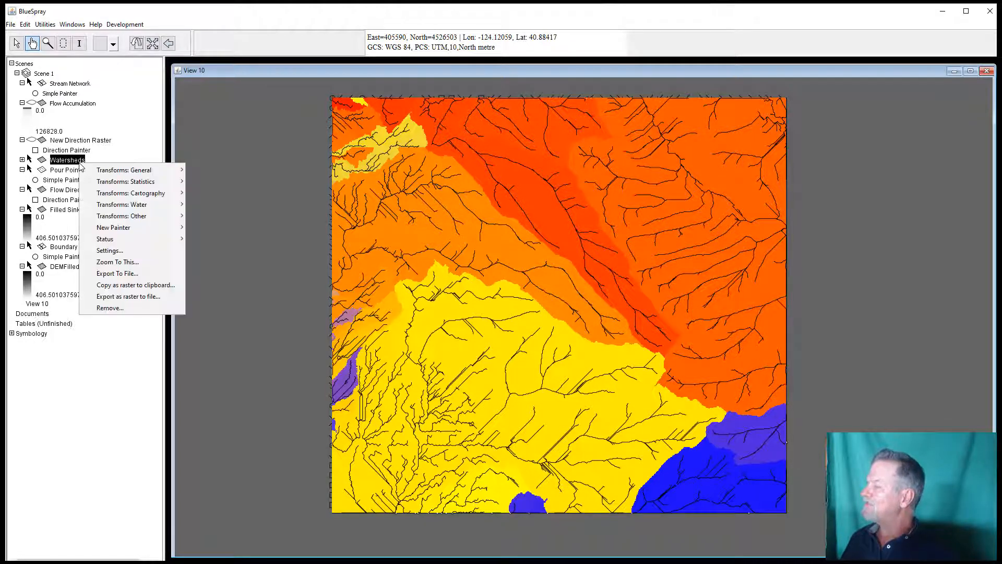
pyautogui.click(147, 274)
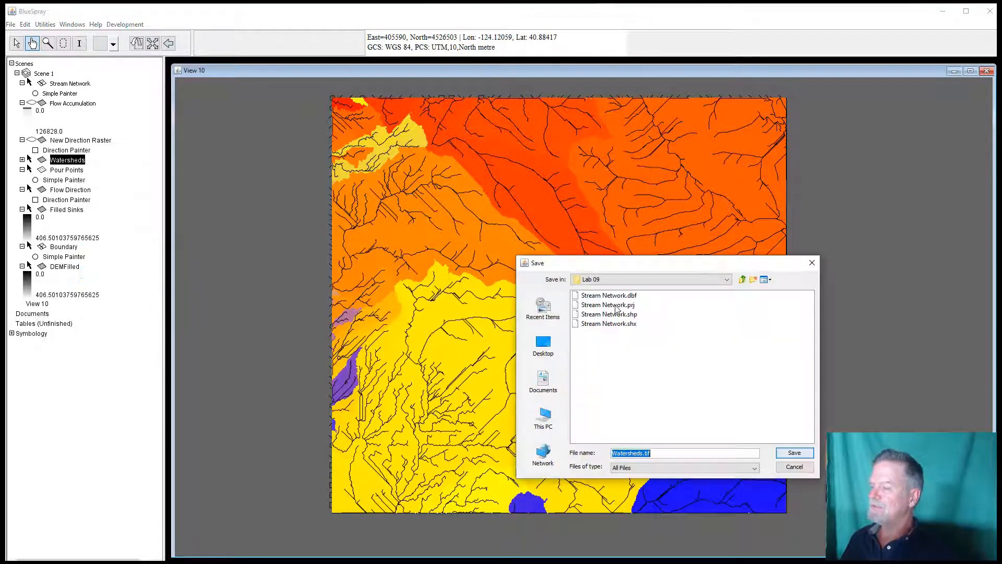
pyautogui.click(794, 454)
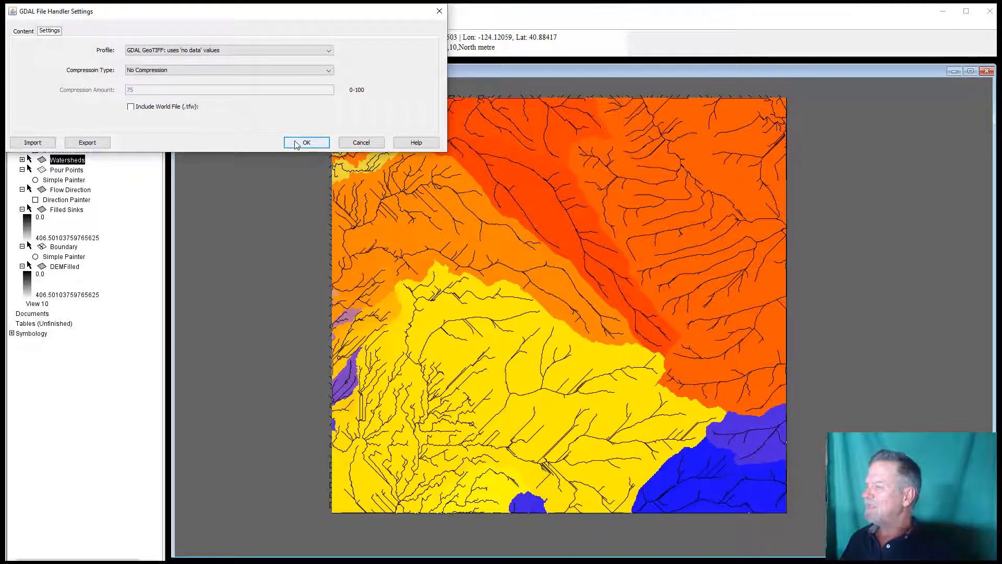
pyautogui.click(295, 144)
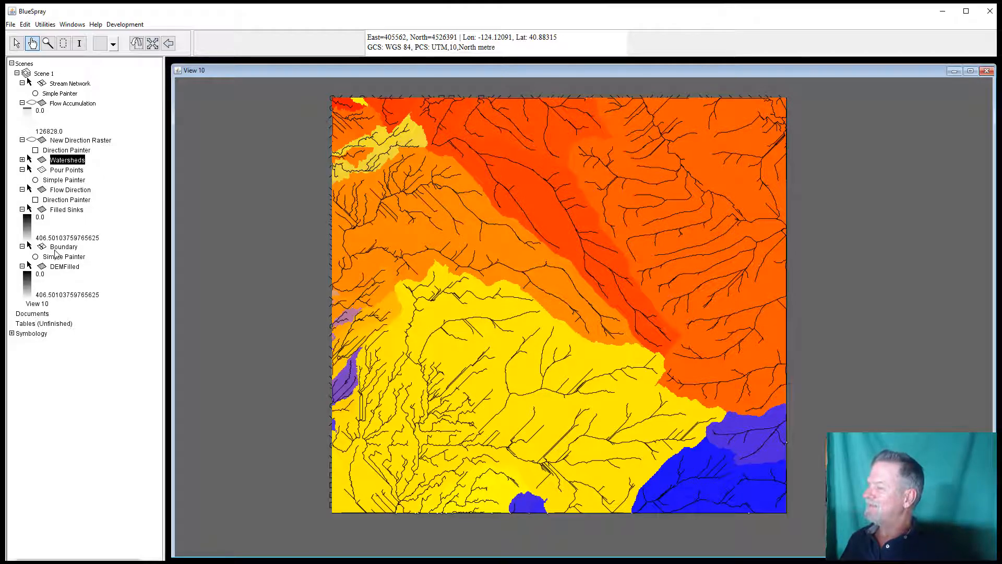
# Step: Move the Boundary layer to the top of the layer list
pyautogui.moveTo(57, 248); pyautogui.dragTo(62, 82)
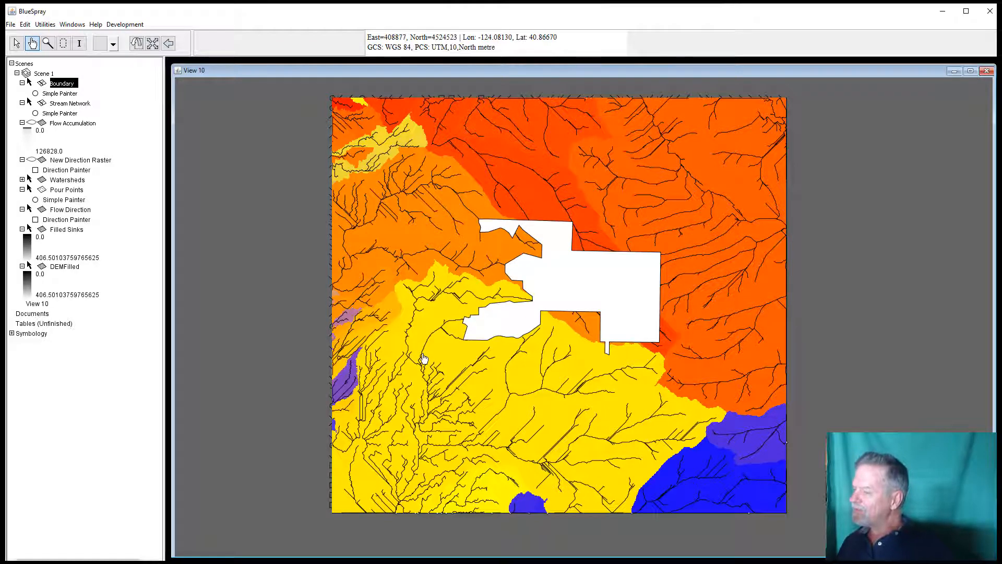
pyautogui.scroll(-1, 422, 359)
pyautogui.scroll(2, 422, 359)
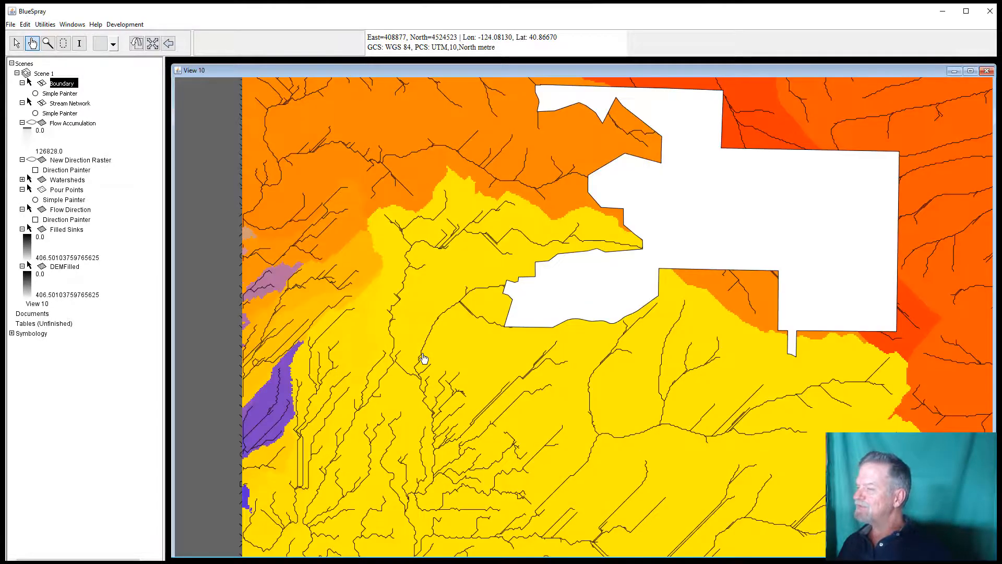
# Step: Add a new point layer to Scene 1, accepting the default point settings
pyautogui.rightClick(48, 76)
pyautogui.moveTo(125, 79)
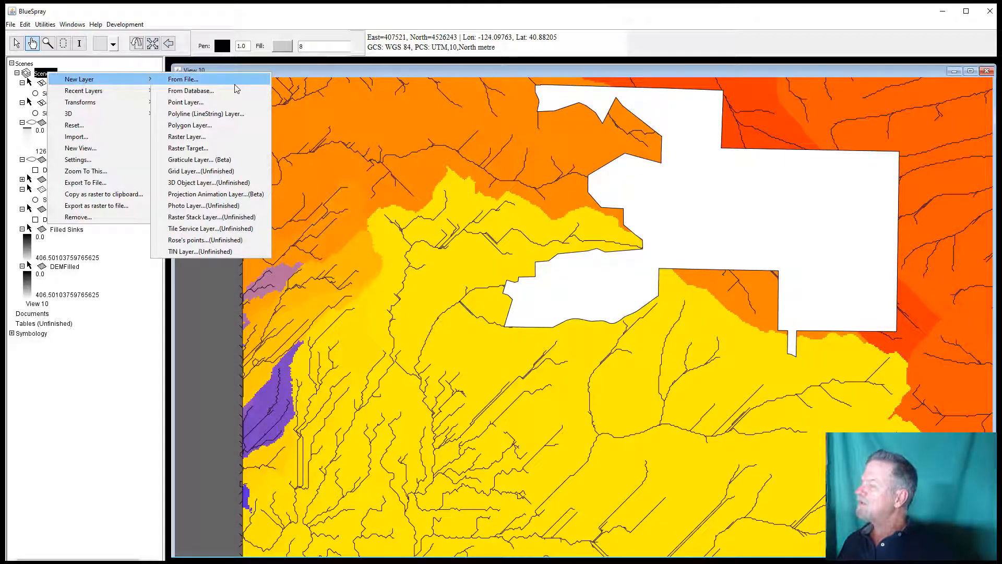
pyautogui.click(195, 102)
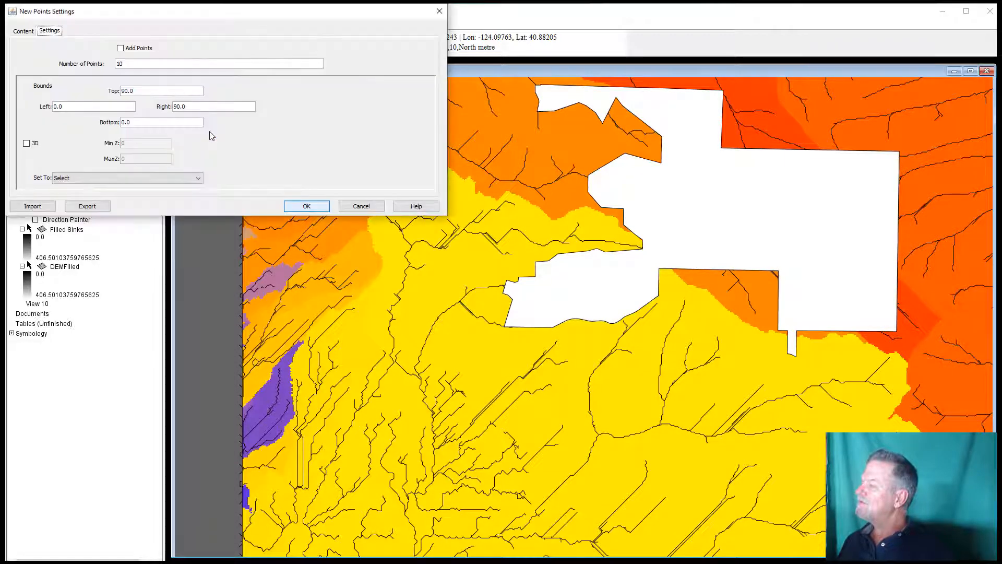
pyautogui.click(307, 206)
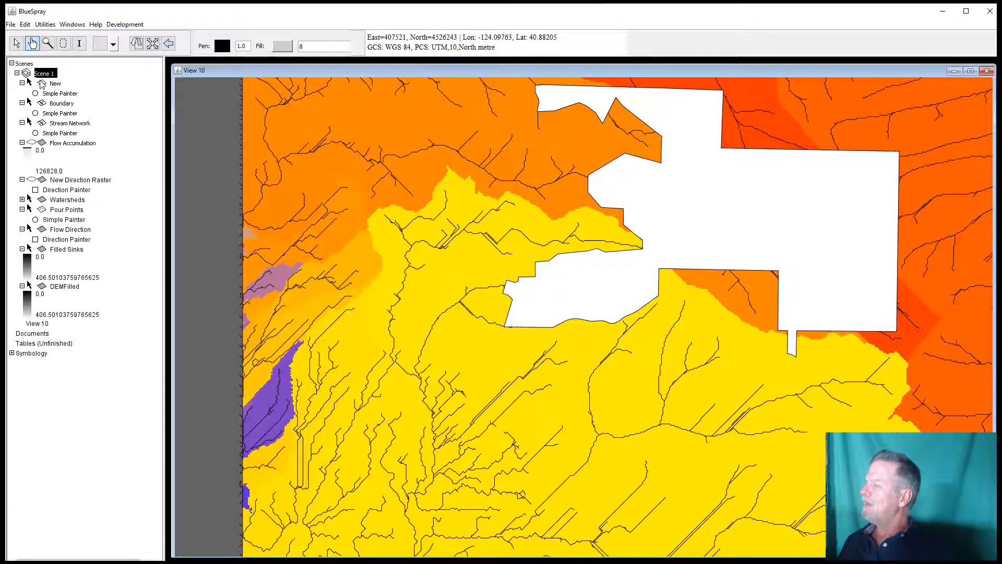
# Step: Set the new point layer to Editable and pick the drawing tool for adding points
pyautogui.click(42, 84)
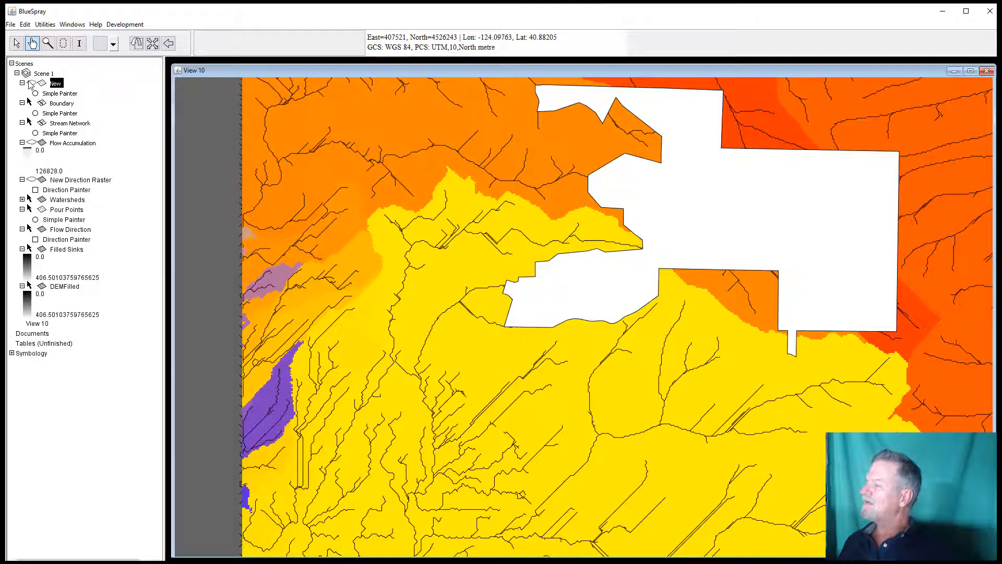
pyautogui.click(30, 85)
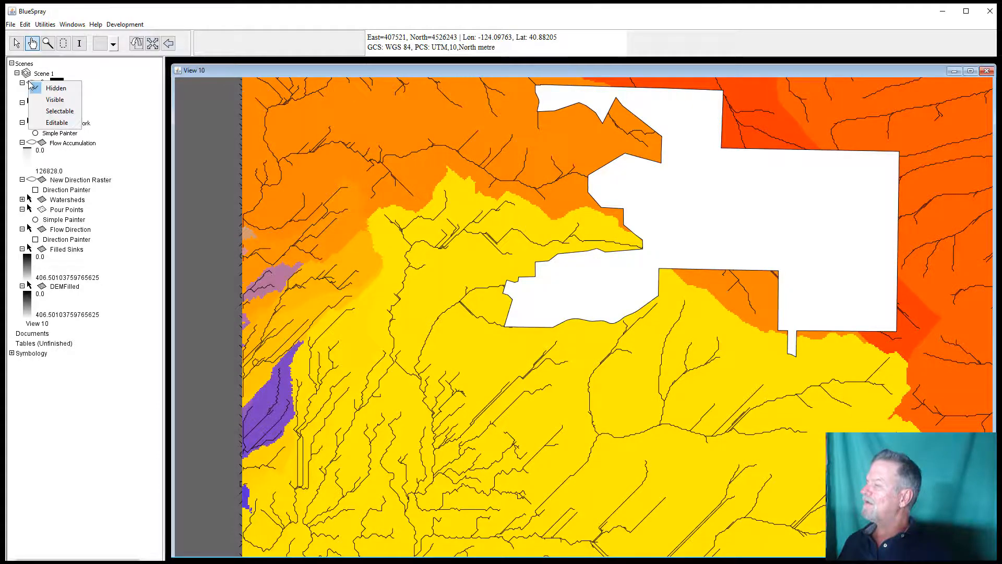
pyautogui.click(49, 123)
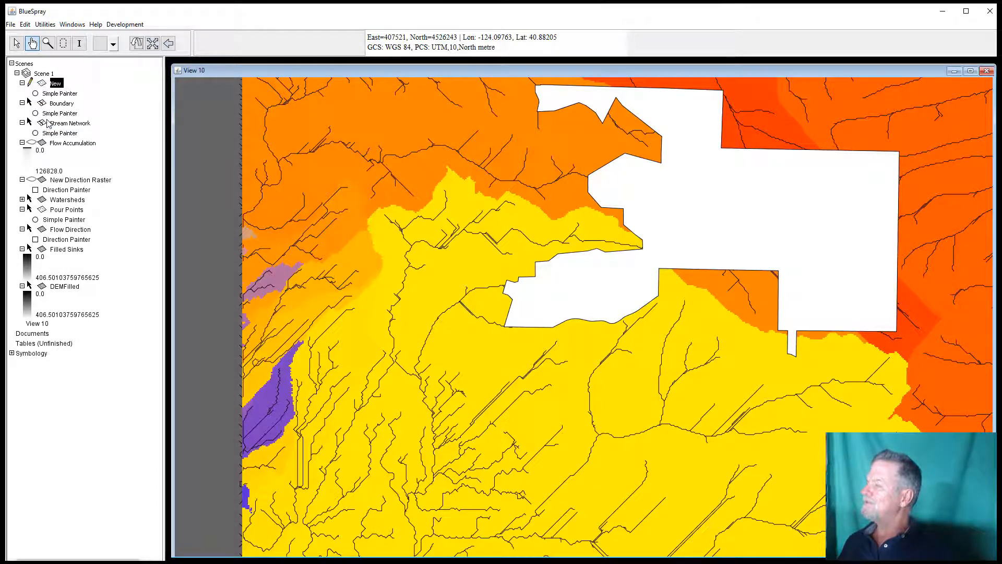
pyautogui.click(113, 45)
pyautogui.click(102, 60)
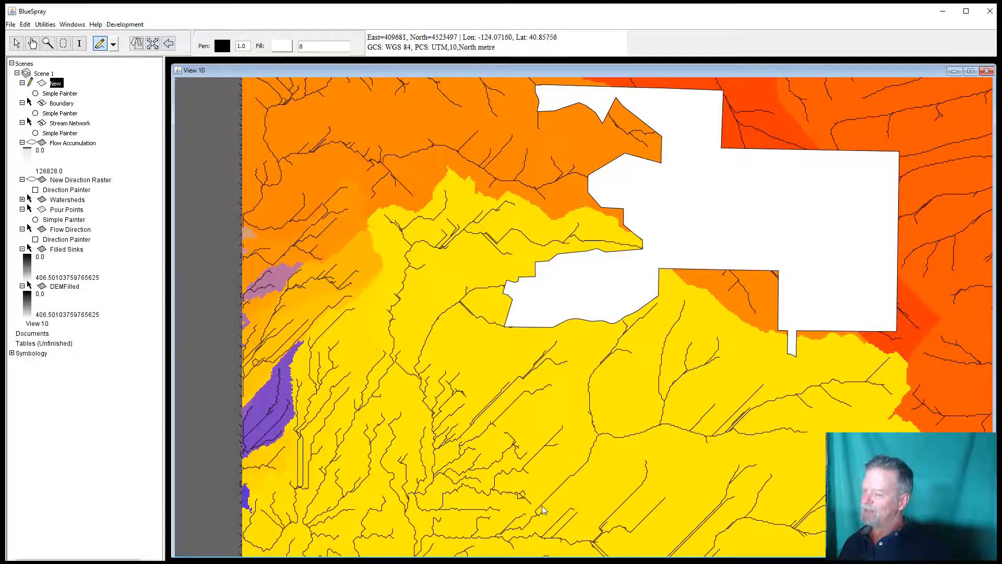
# Step: Zoom in and out across the stream network in the yellow watershed to inspect stream junctions
pyautogui.scroll(-1, 538, 520)
pyautogui.scroll(3, 539, 520)
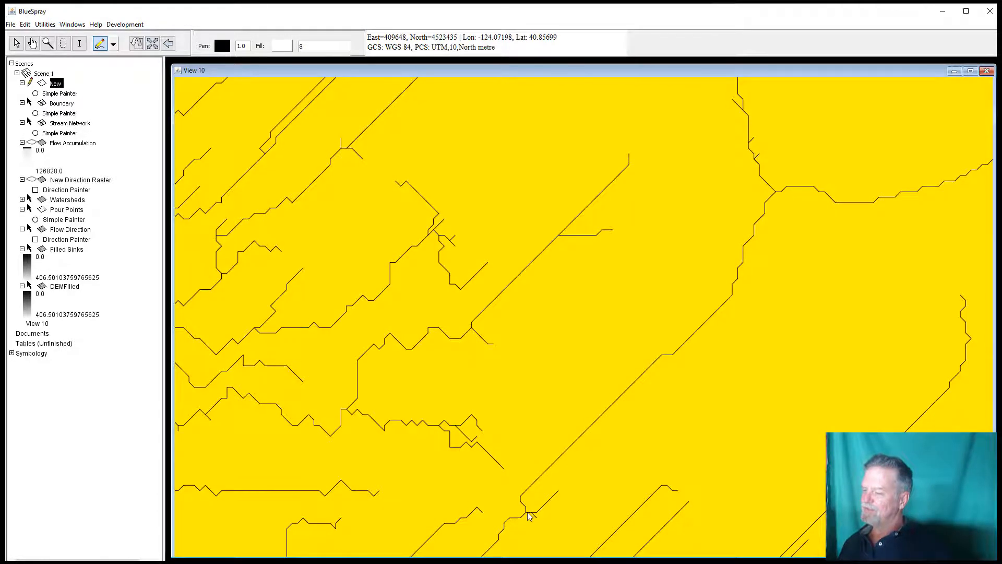
pyautogui.scroll(1, 529, 516)
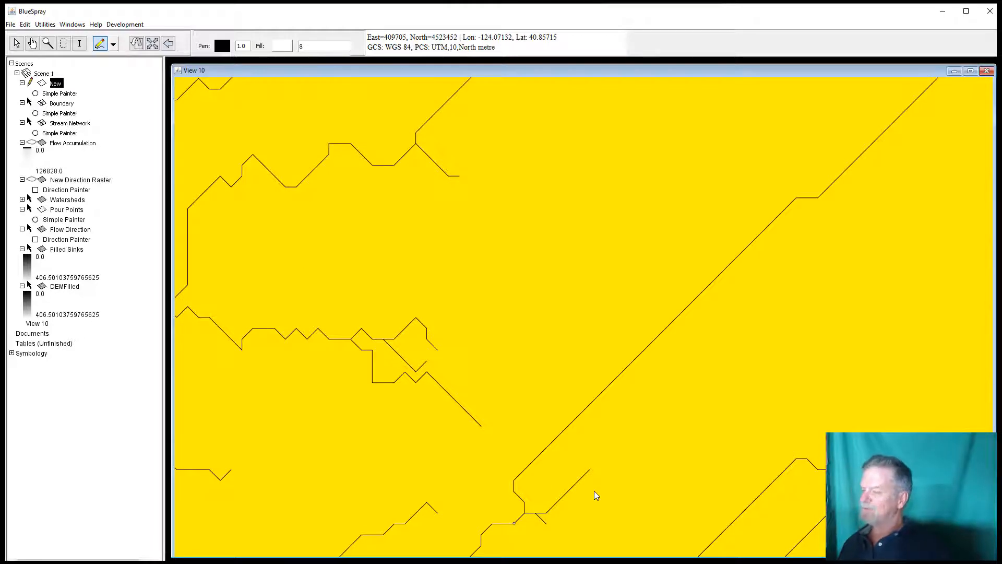
pyautogui.scroll(-1, 597, 496)
pyautogui.scroll(-1, 596, 495)
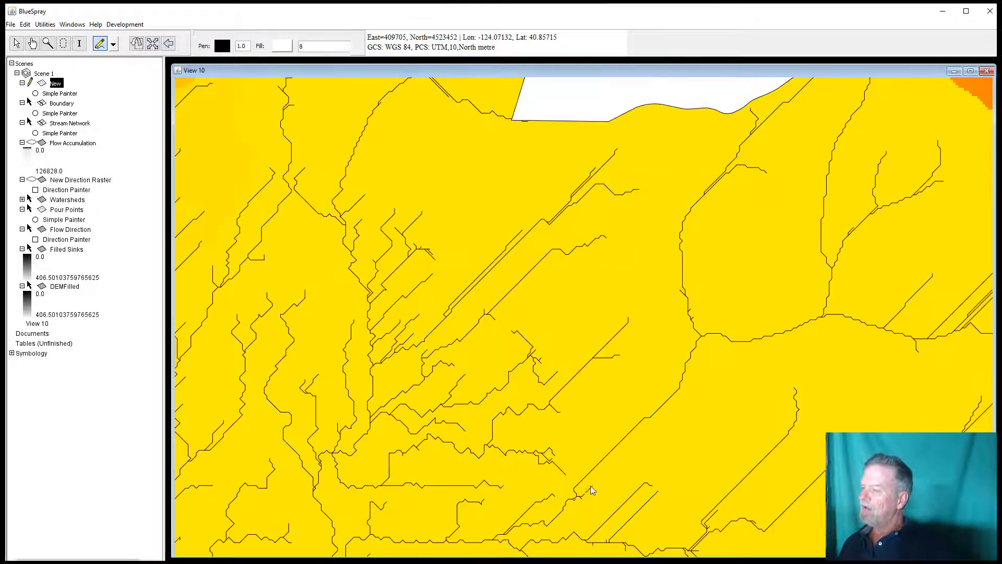
pyautogui.scroll(-1, 577, 418)
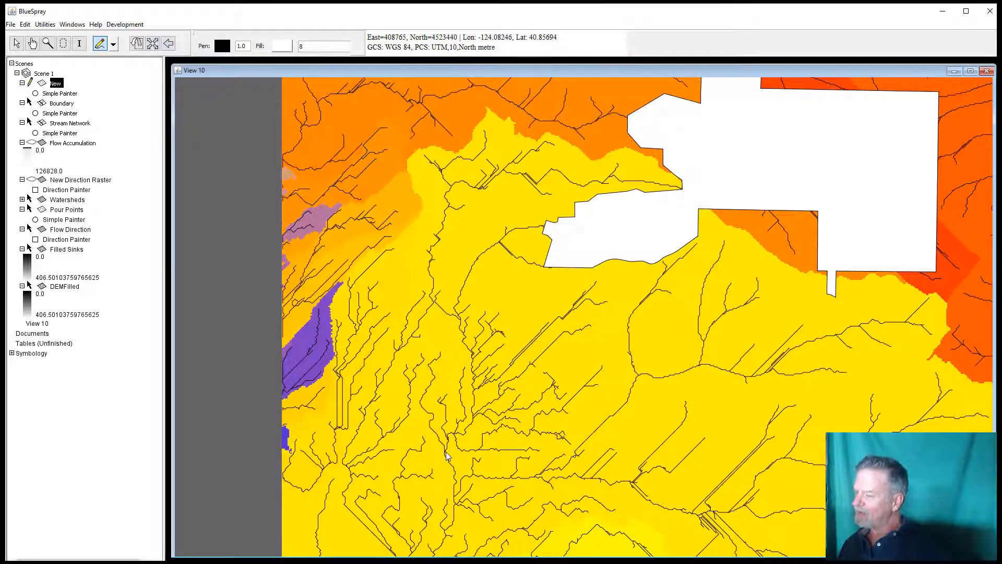
pyautogui.scroll(3, 446, 459)
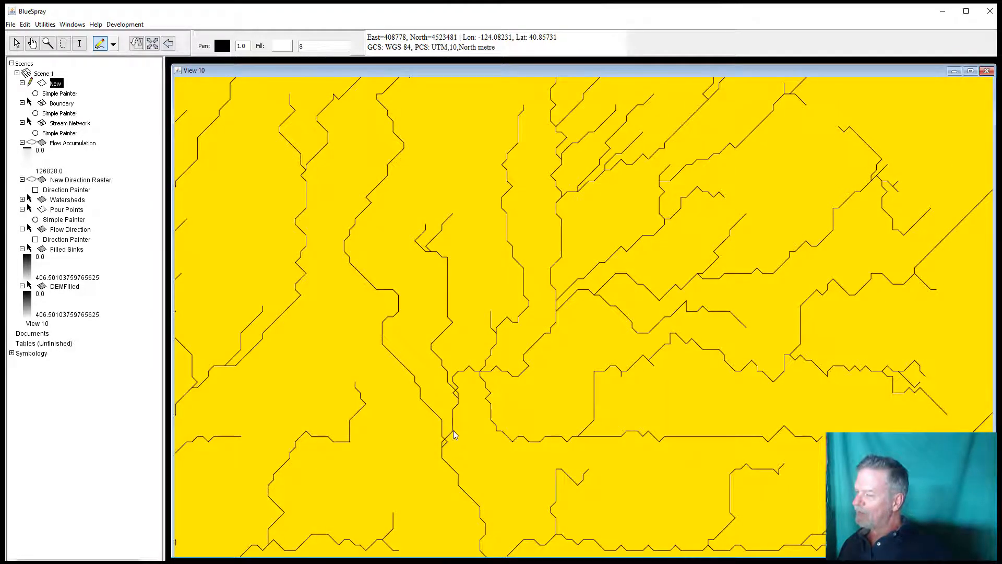
pyautogui.scroll(3, 453, 440)
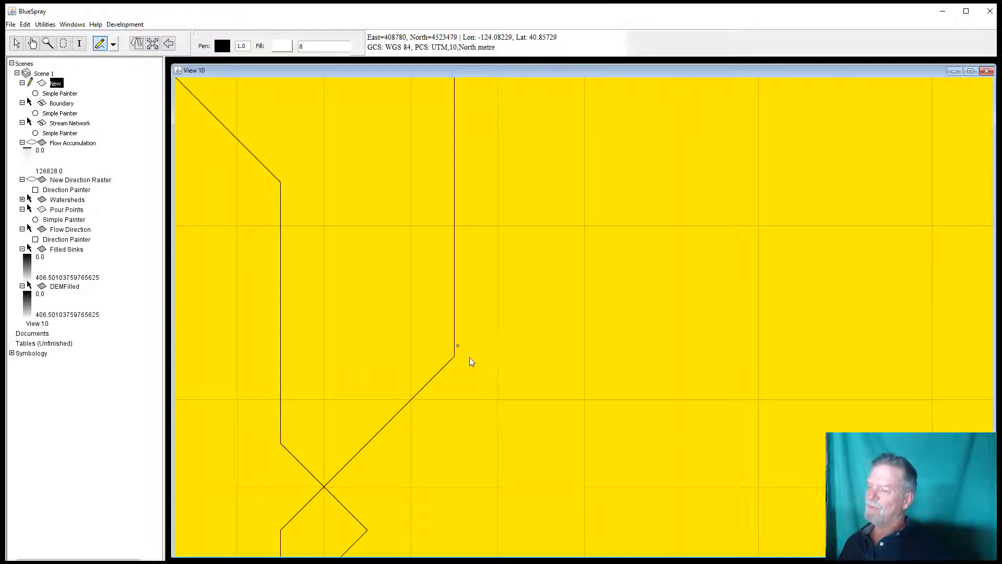
pyautogui.scroll(-3, 464, 374)
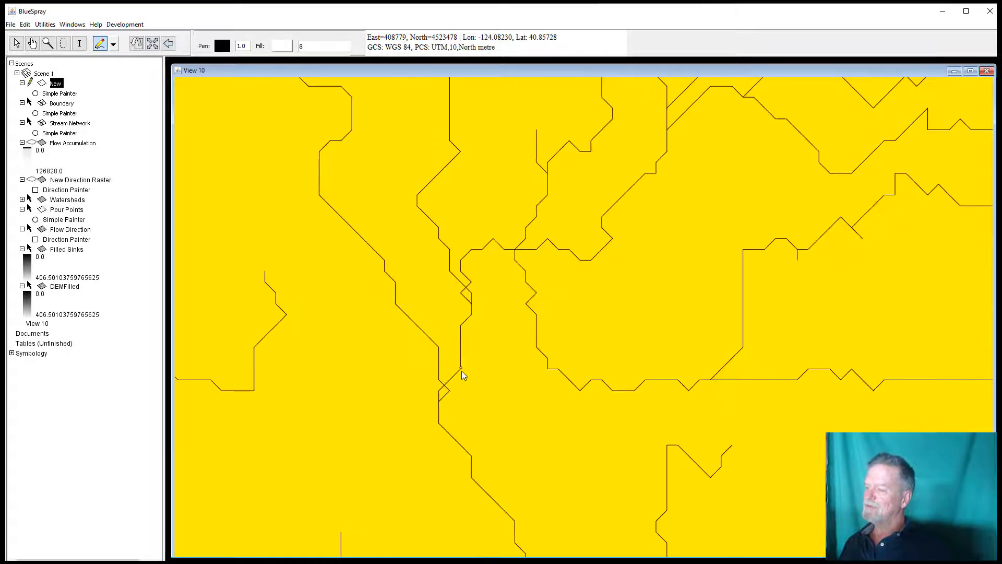
pyautogui.scroll(-2, 463, 374)
pyautogui.scroll(-2, 490, 372)
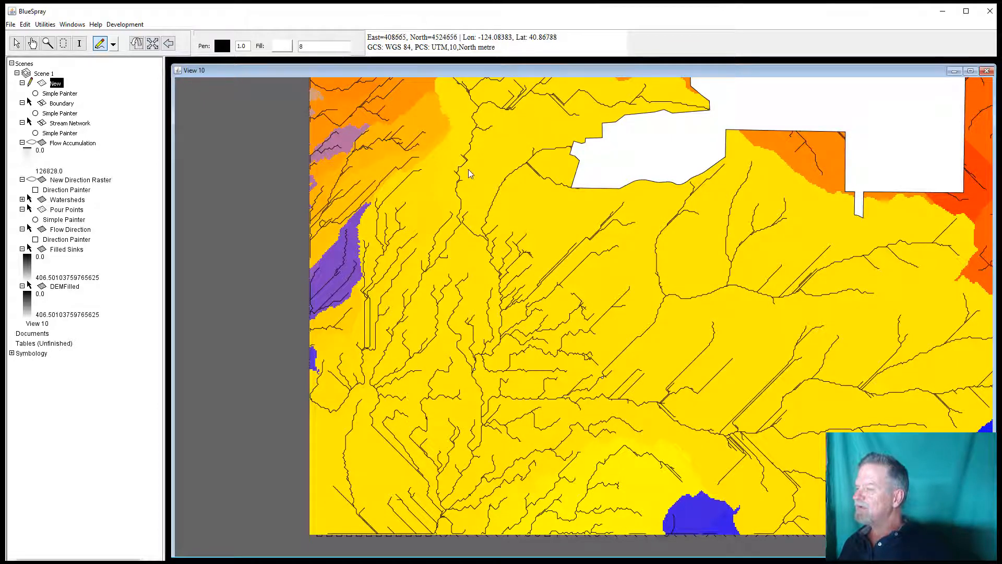
pyautogui.scroll(2, 407, 304)
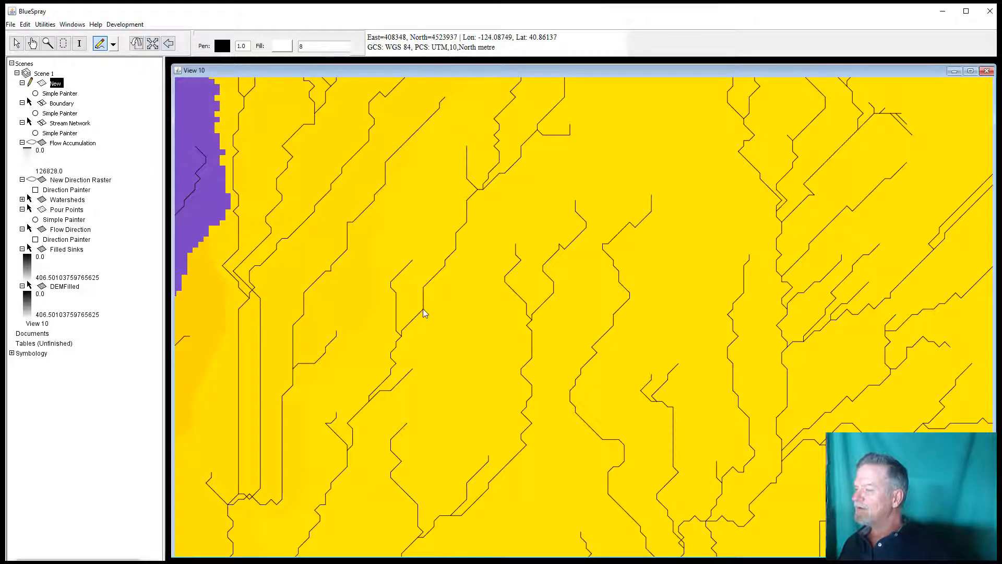
pyautogui.scroll(-4, 553, 347)
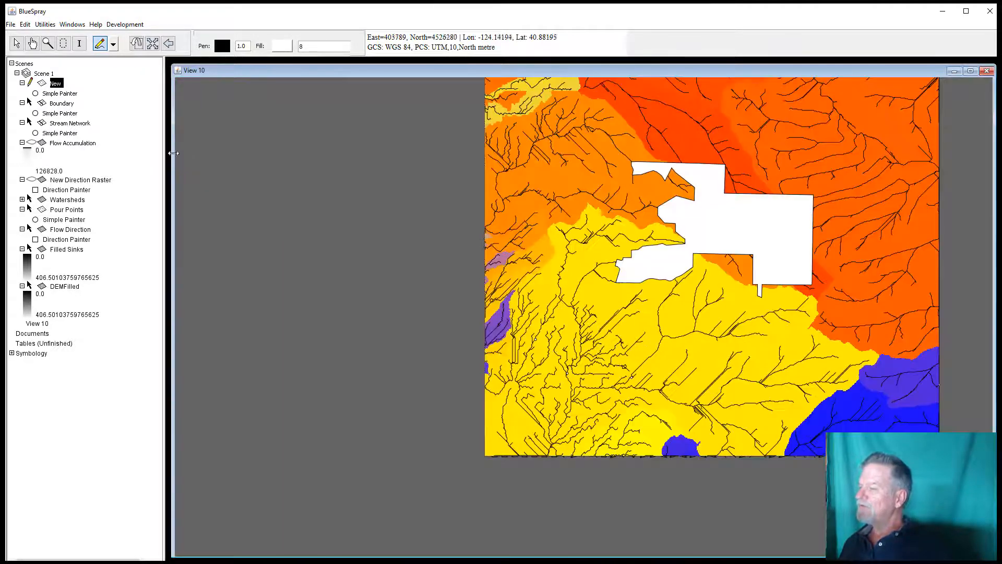
# Step: Pan across the northern orange watersheds, zooming in to inspect where their streams converge
pyautogui.click(32, 43)
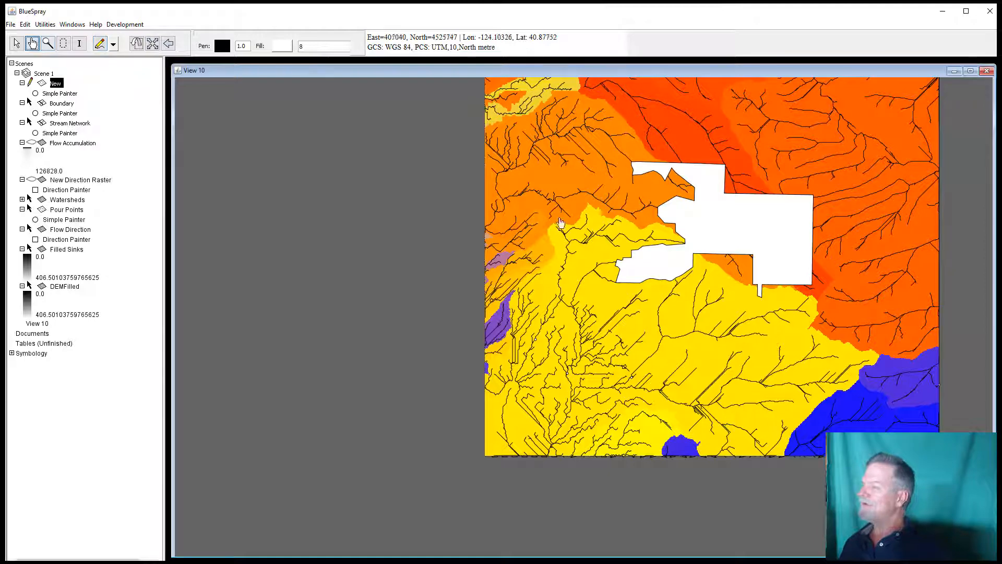
pyautogui.moveTo(617, 188); pyautogui.dragTo(594, 333)
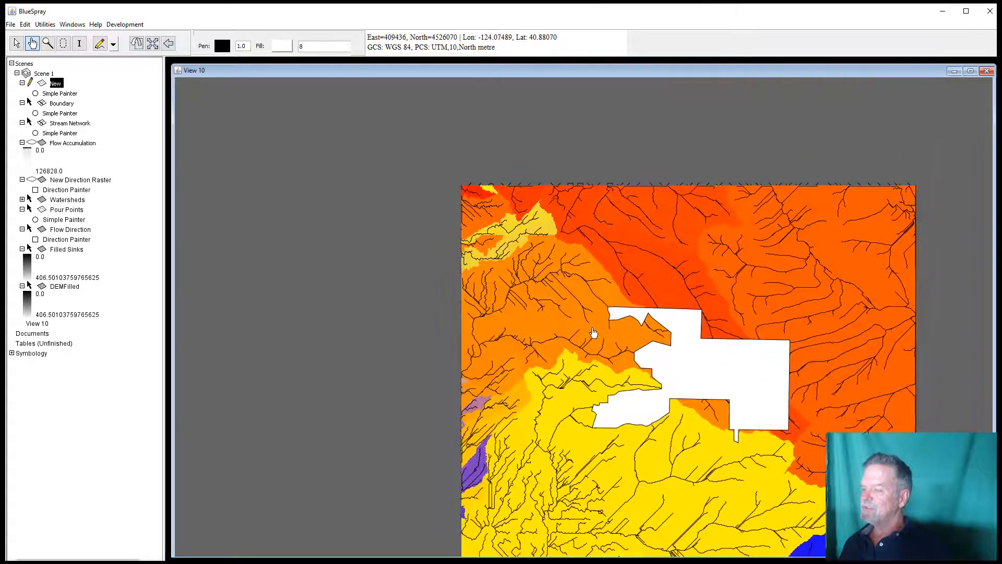
pyautogui.scroll(-1, 551, 369)
pyautogui.scroll(3, 552, 369)
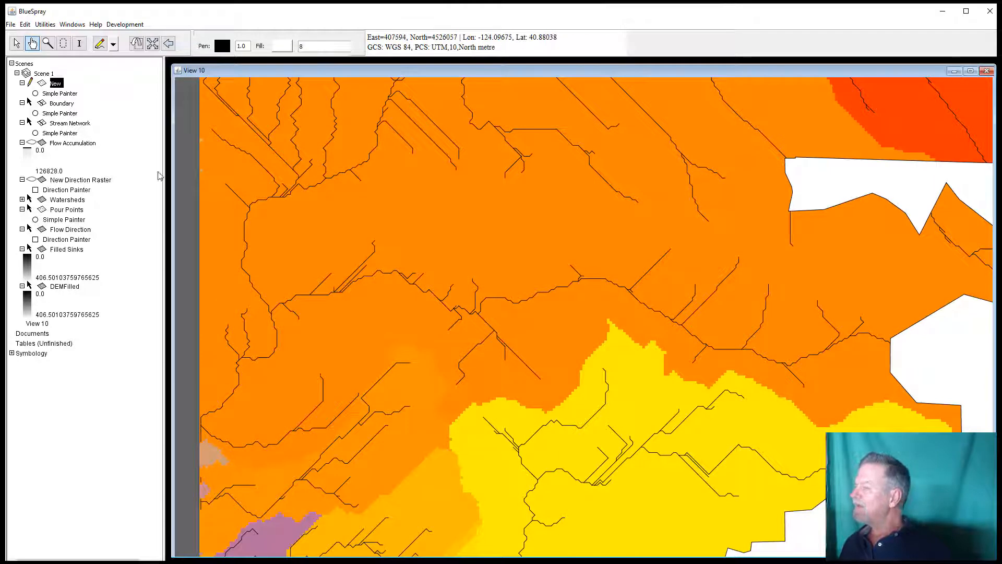
pyautogui.click(101, 46)
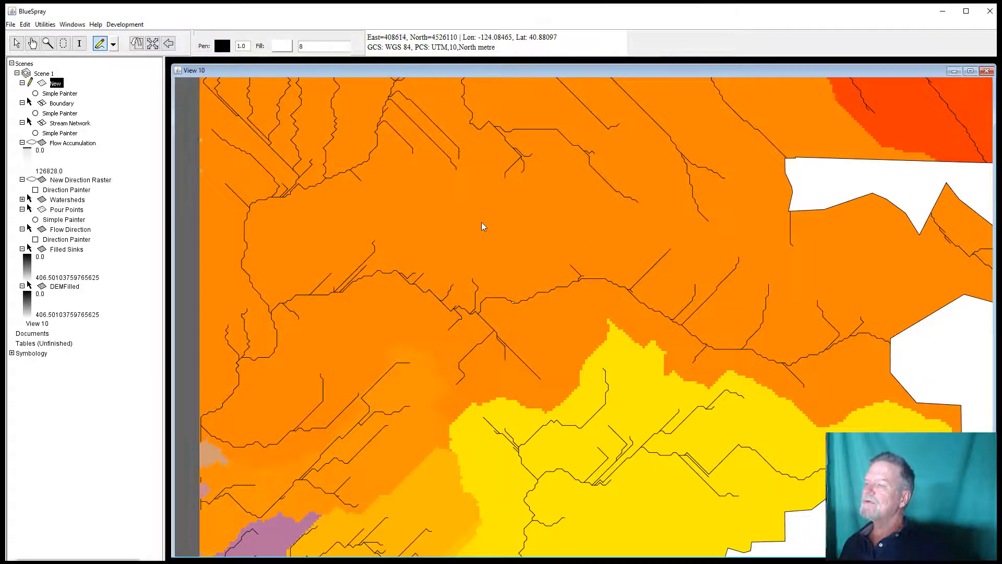
pyautogui.scroll(-2, 482, 223)
pyautogui.scroll(3, 482, 226)
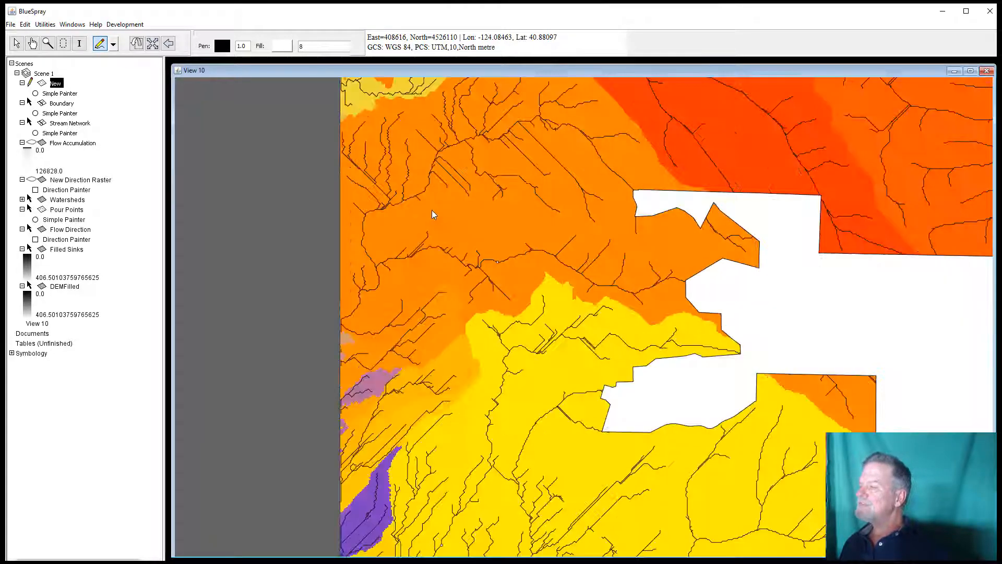
pyautogui.scroll(1, 344, 165)
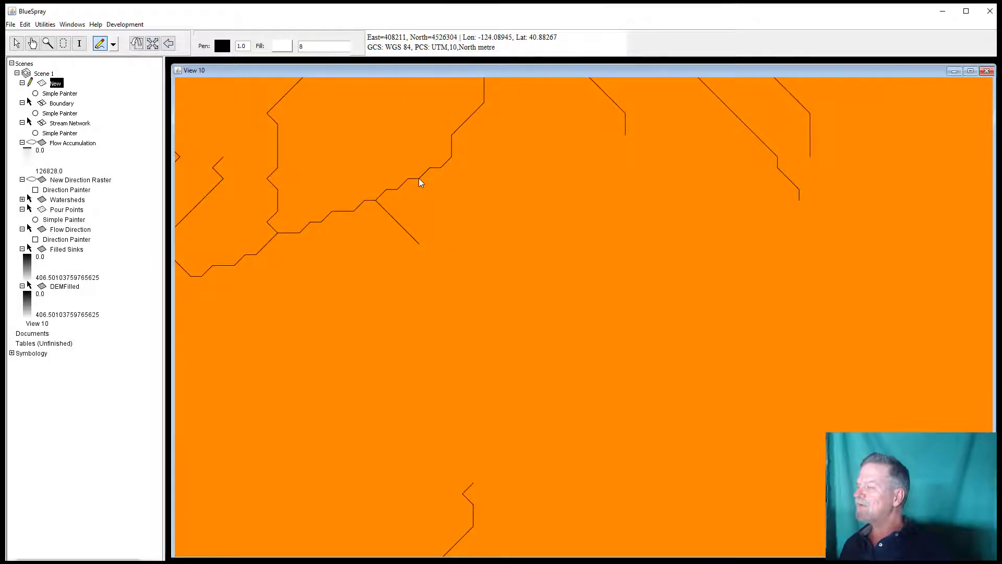
pyautogui.scroll(-1, 700, 344)
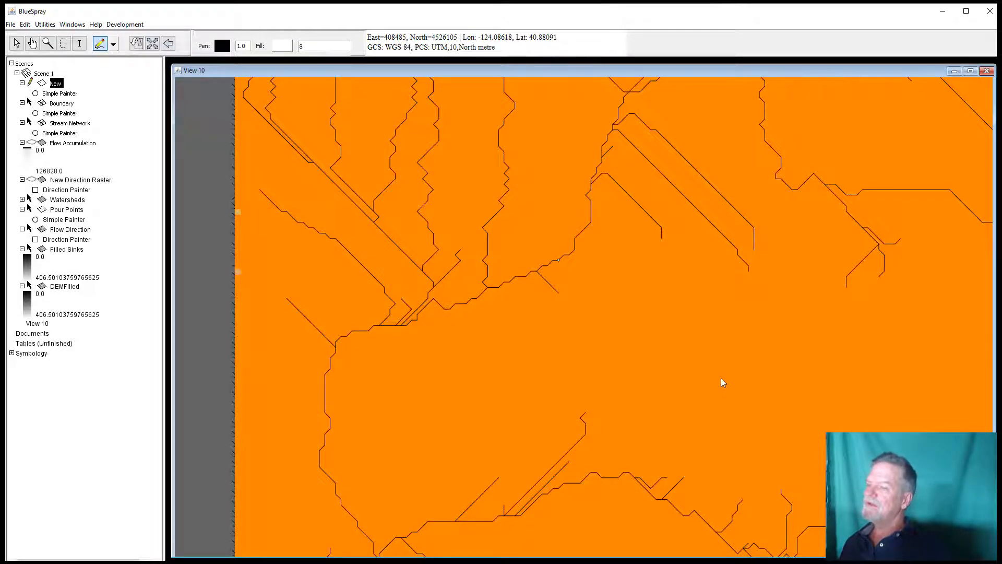
pyautogui.scroll(-2, 722, 383)
pyautogui.click(32, 43)
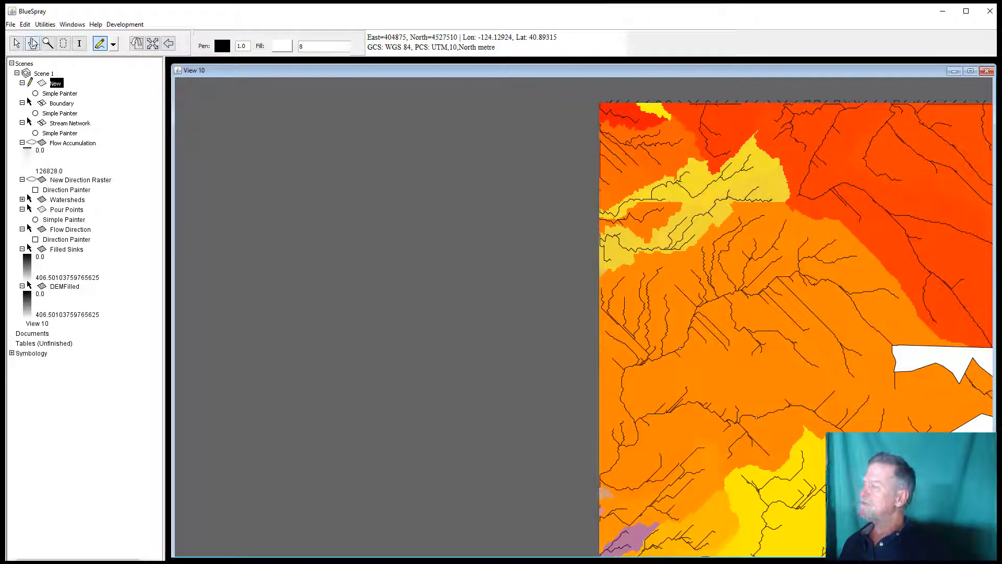
pyautogui.moveTo(689, 263); pyautogui.dragTo(493, 359)
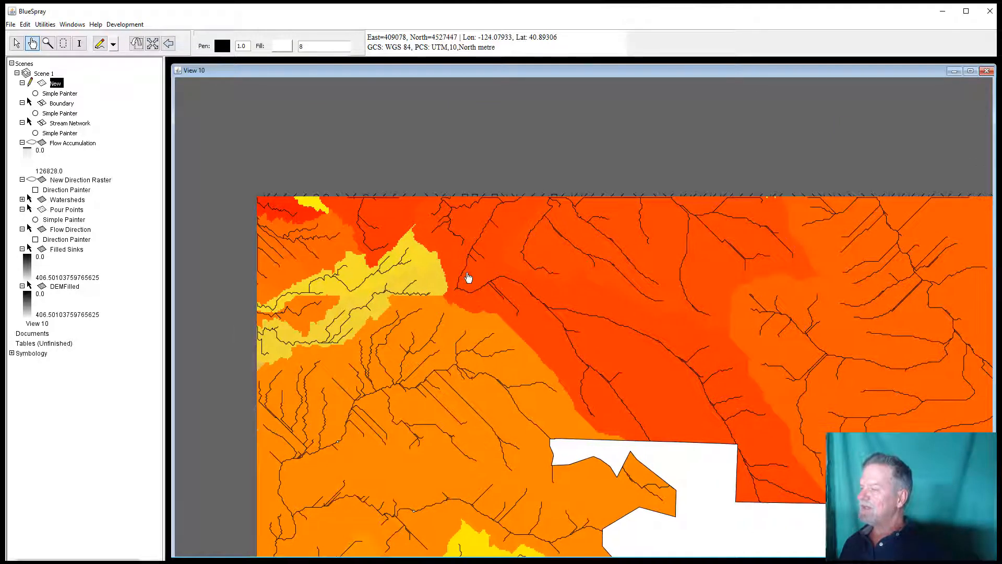
pyautogui.scroll(-2, 466, 276)
pyautogui.scroll(4, 466, 277)
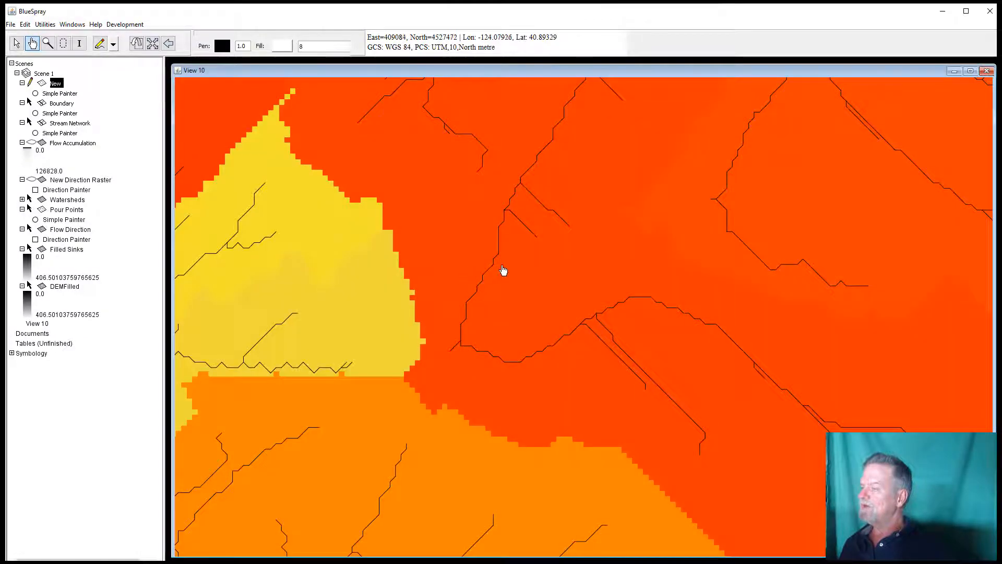
pyautogui.scroll(2, 487, 266)
pyautogui.click(99, 43)
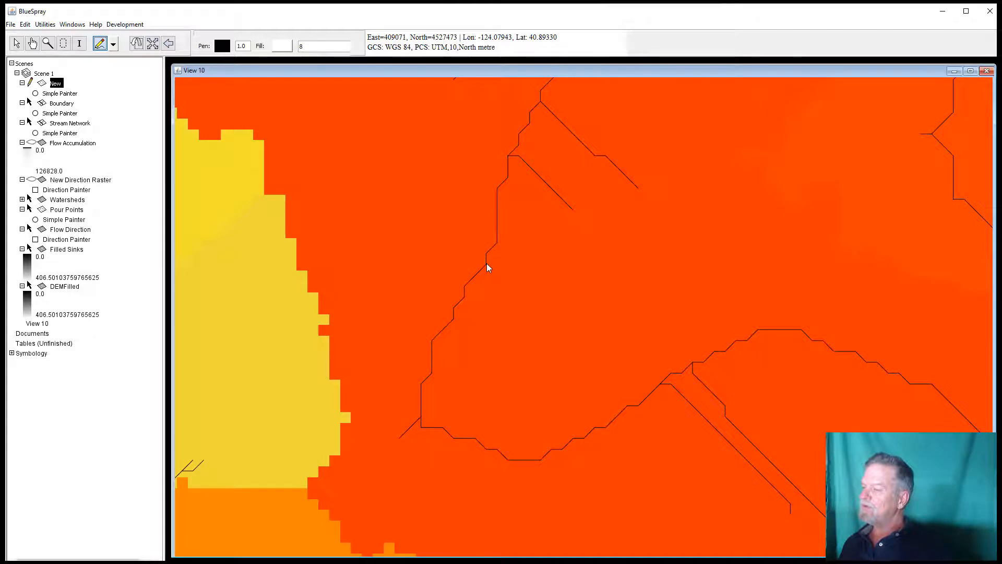
pyautogui.scroll(-2, 648, 355)
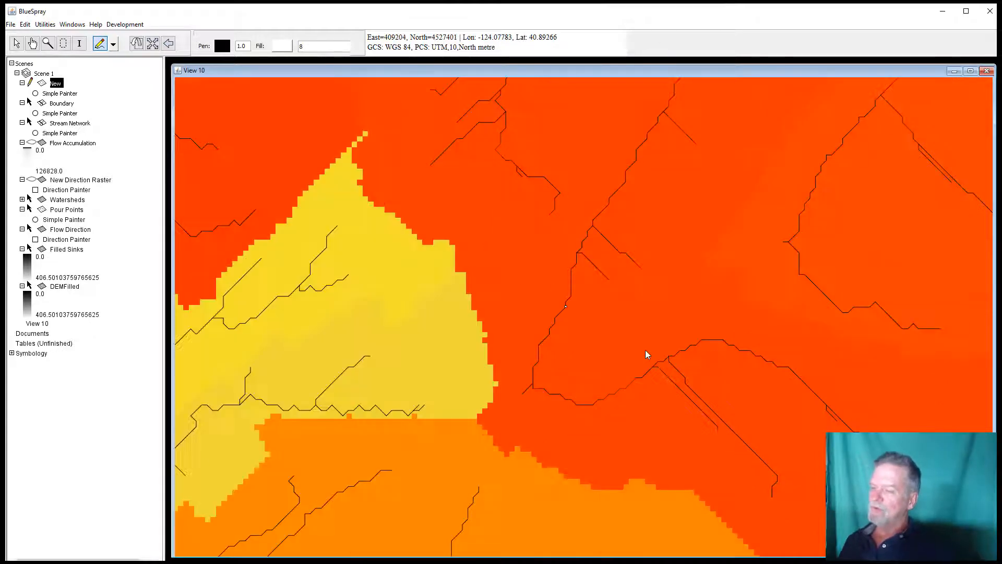
pyautogui.scroll(-2, 648, 355)
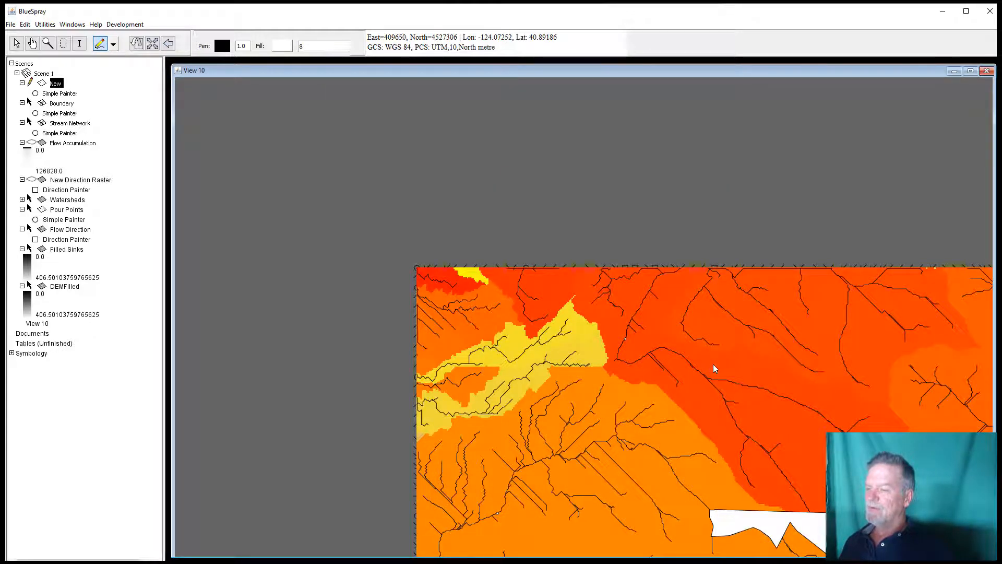
pyautogui.click(32, 43)
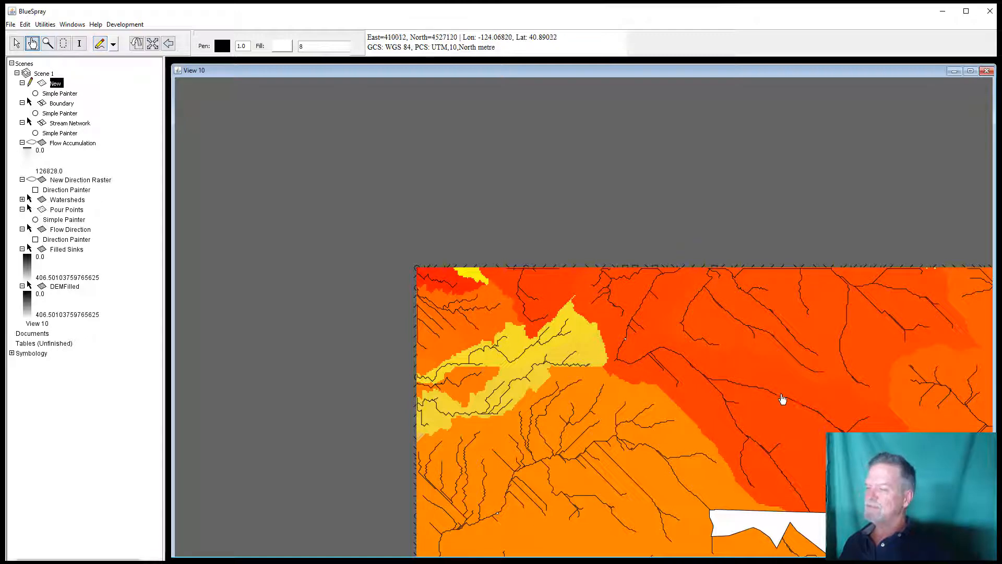
pyautogui.moveTo(781, 398); pyautogui.dragTo(437, 197)
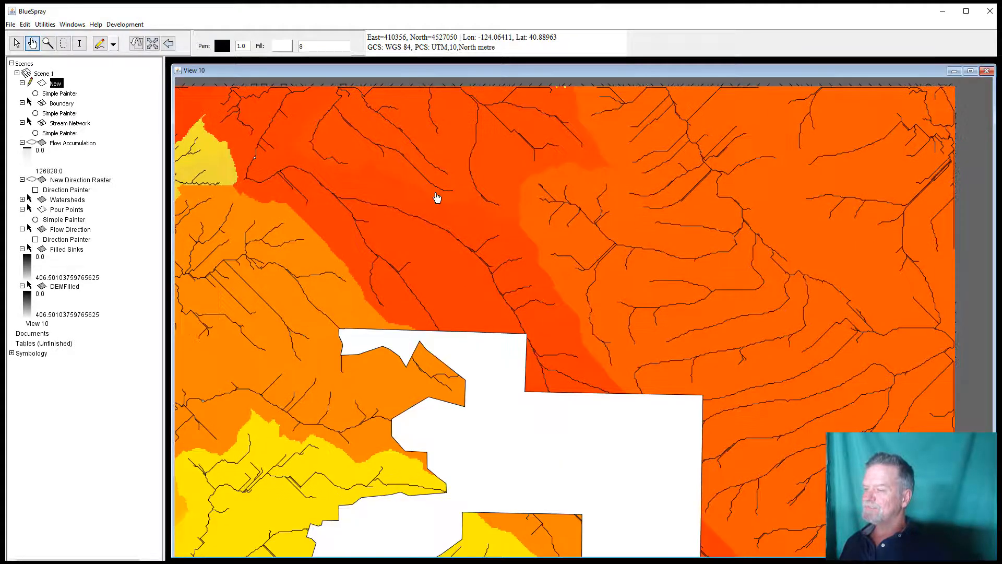
pyautogui.moveTo(733, 347); pyautogui.dragTo(639, 334)
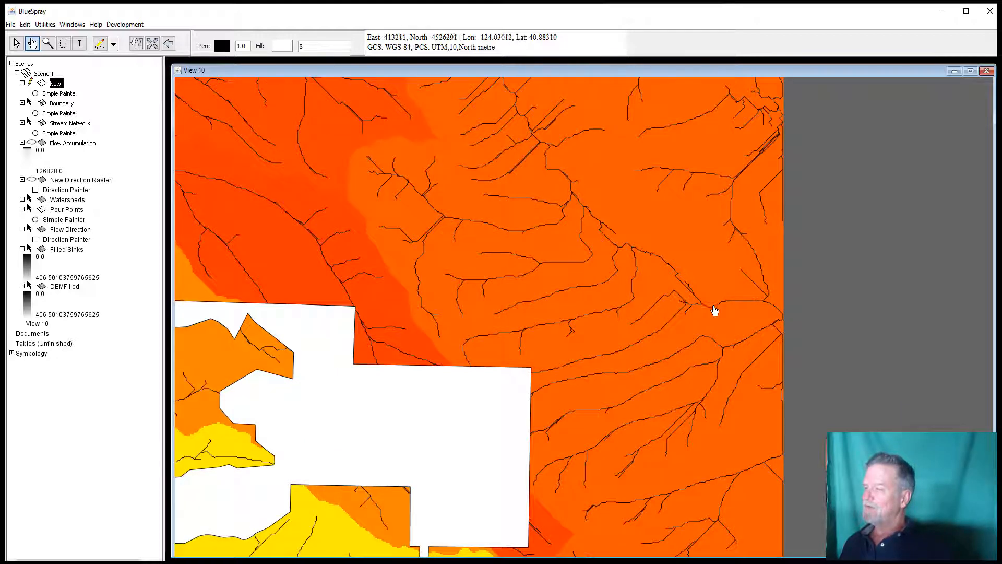
# Step: Zoom in on a stream junction and digitize a pour point where the streams converge
pyautogui.scroll(-1, 744, 312)
pyautogui.scroll(4, 744, 312)
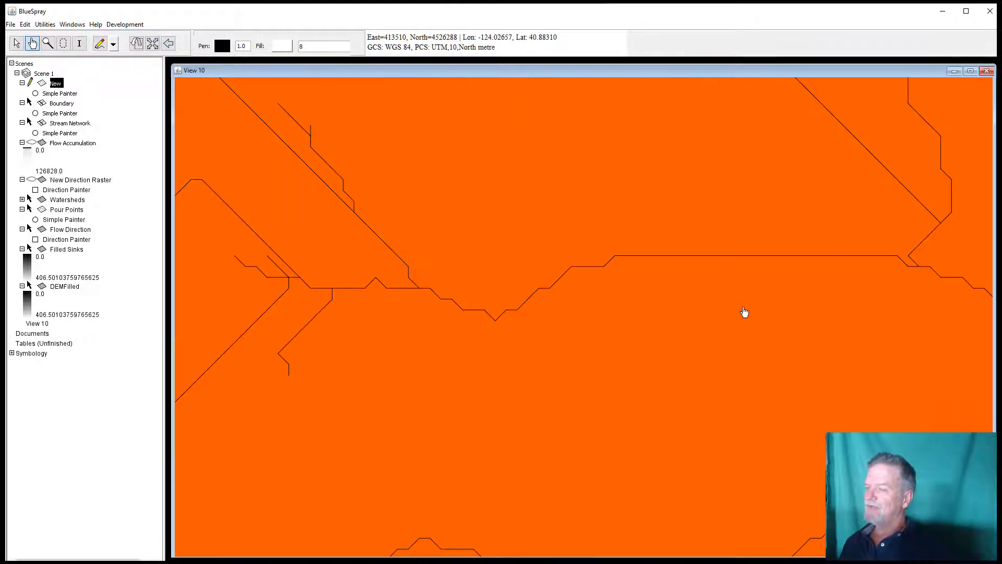
pyautogui.click(99, 43)
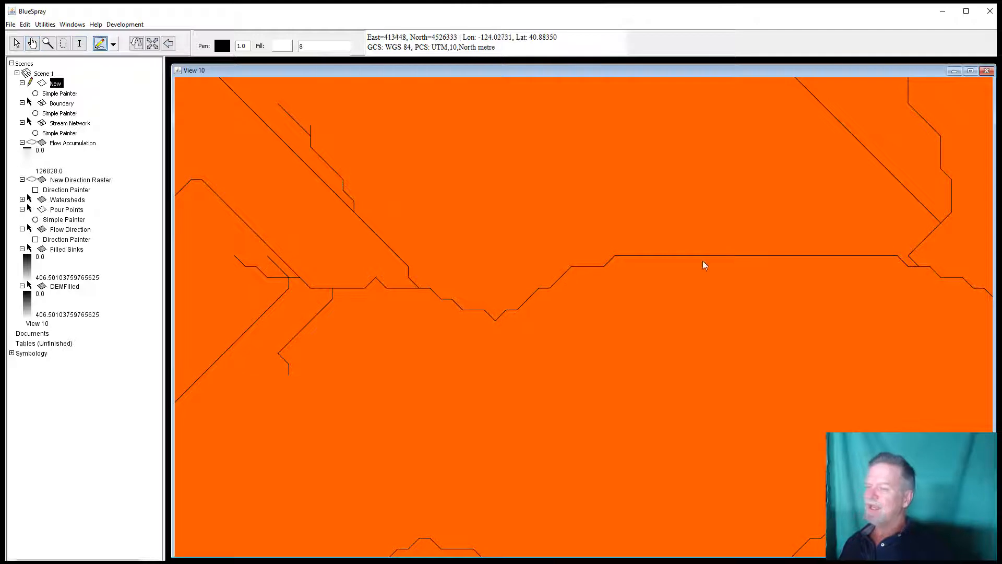
pyautogui.click(897, 255)
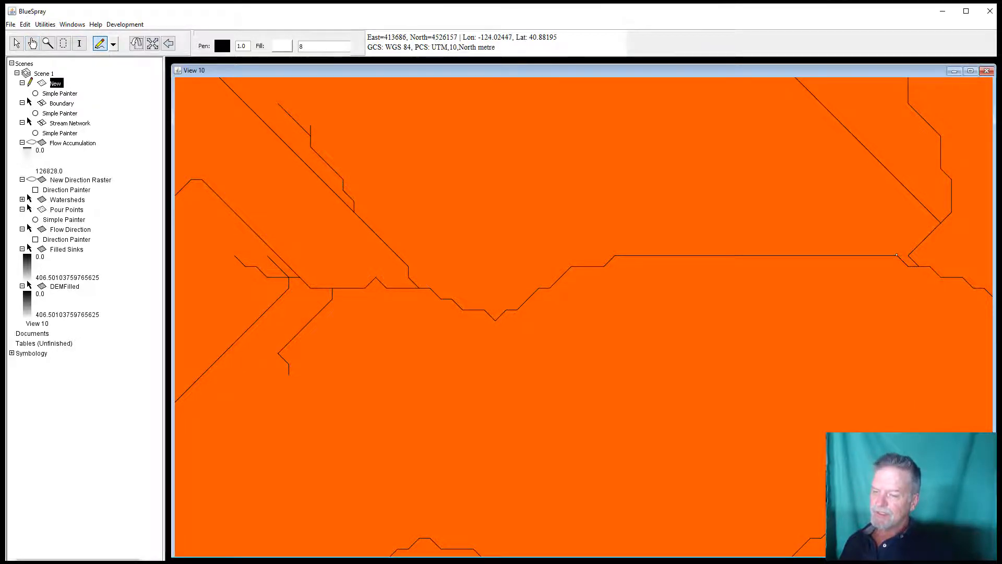
pyautogui.doubleClick(613, 375)
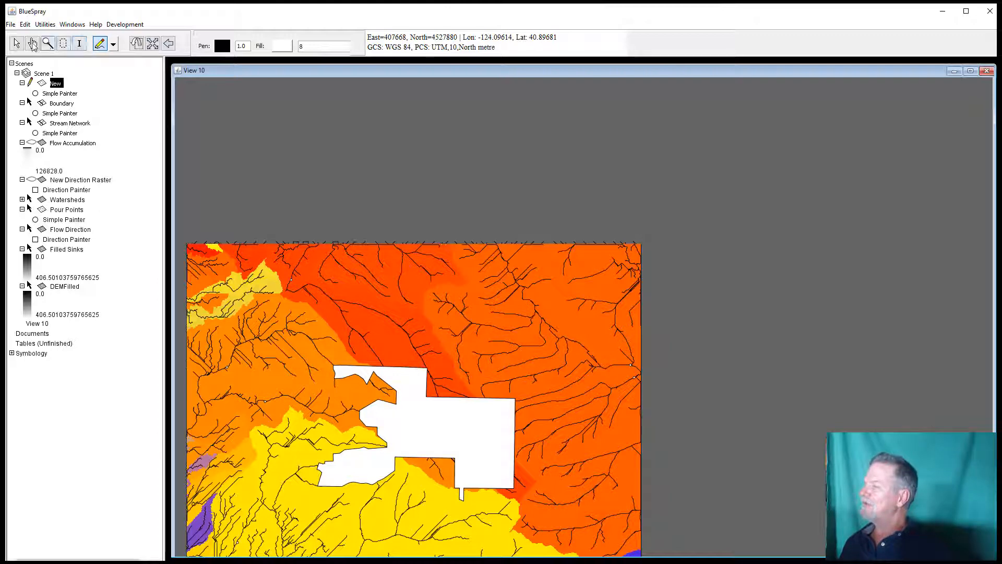
# Step: Run Find Initial Watershed Raster with the New pour point layer and the New Direction Raster as inputs, output Watersheds 1
pyautogui.click(32, 44)
pyautogui.moveTo(416, 309)
pyautogui.mouseDown()
pyautogui.moveTo(533, 221)
pyautogui.moveTo(526, 197)
pyautogui.mouseUp()
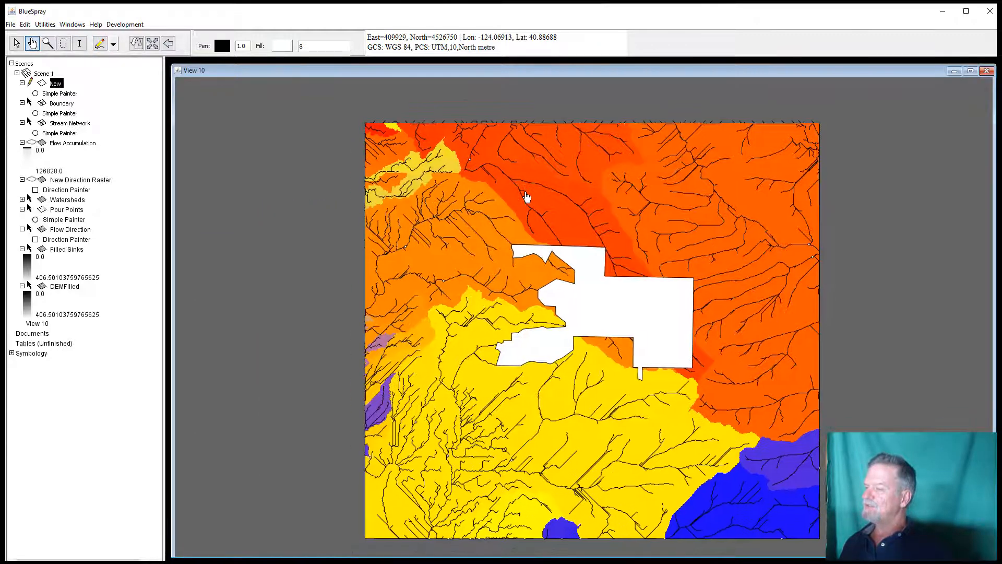
pyautogui.rightClick(52, 81)
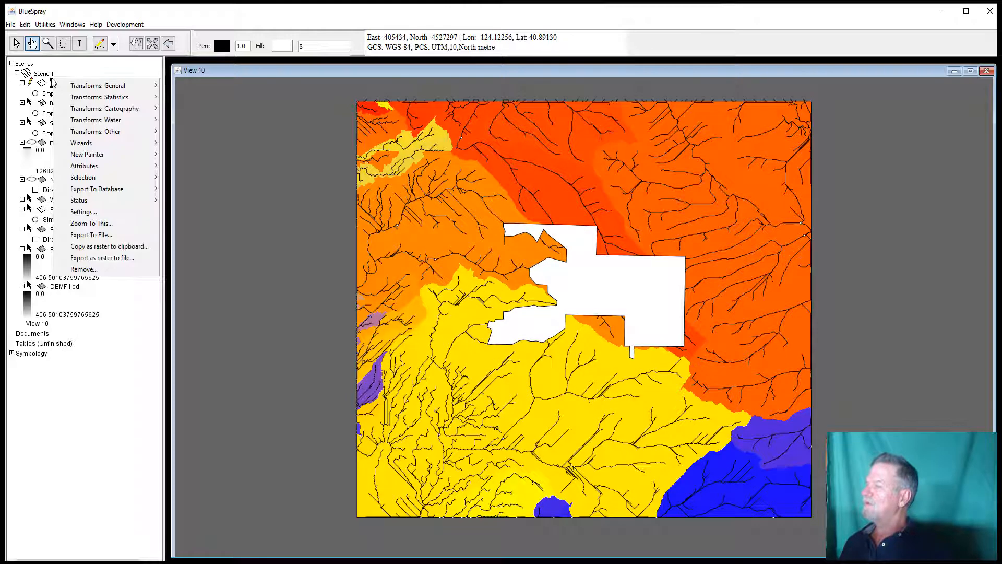
pyautogui.moveTo(104, 120)
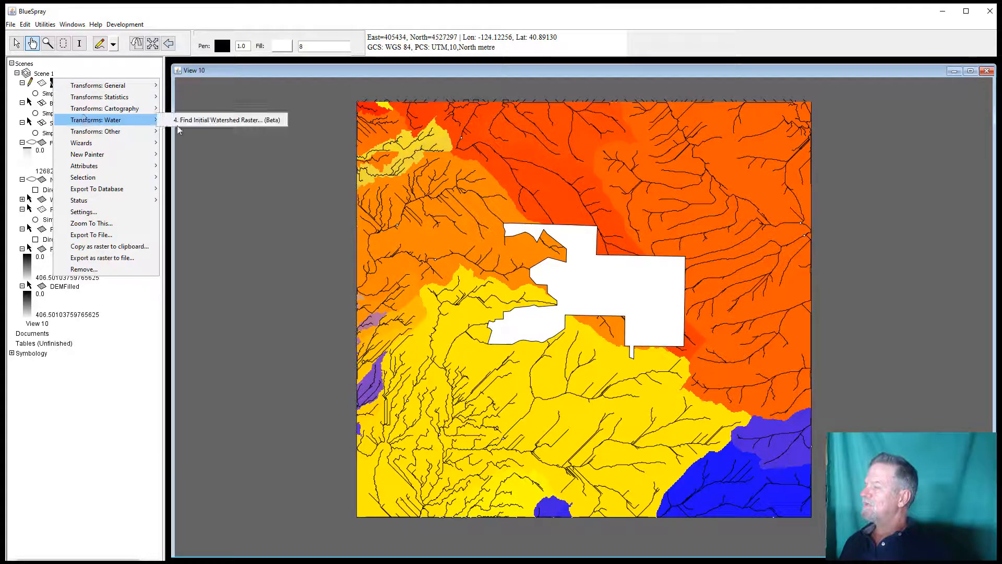
pyautogui.click(204, 120)
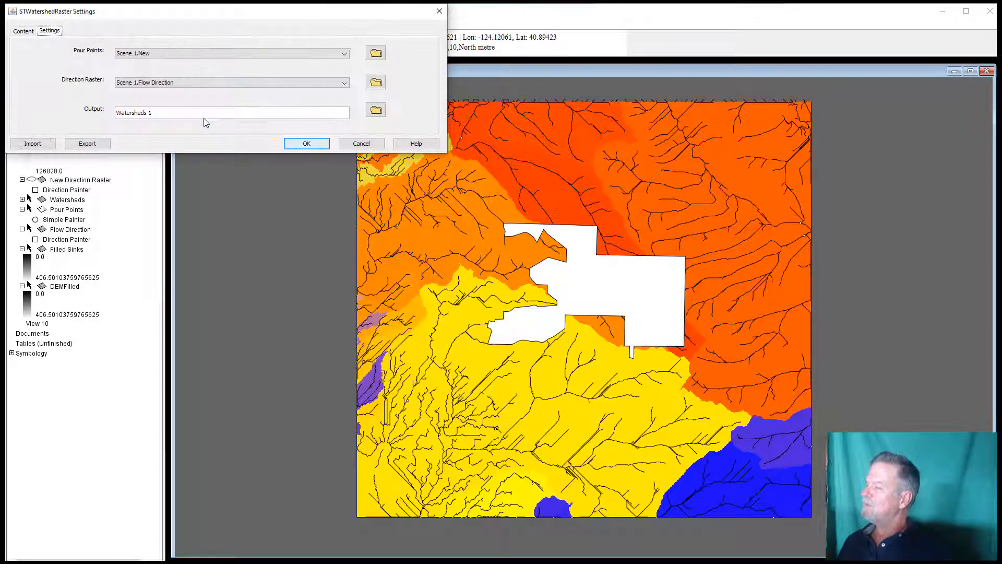
pyautogui.click(180, 55)
pyautogui.click(179, 55)
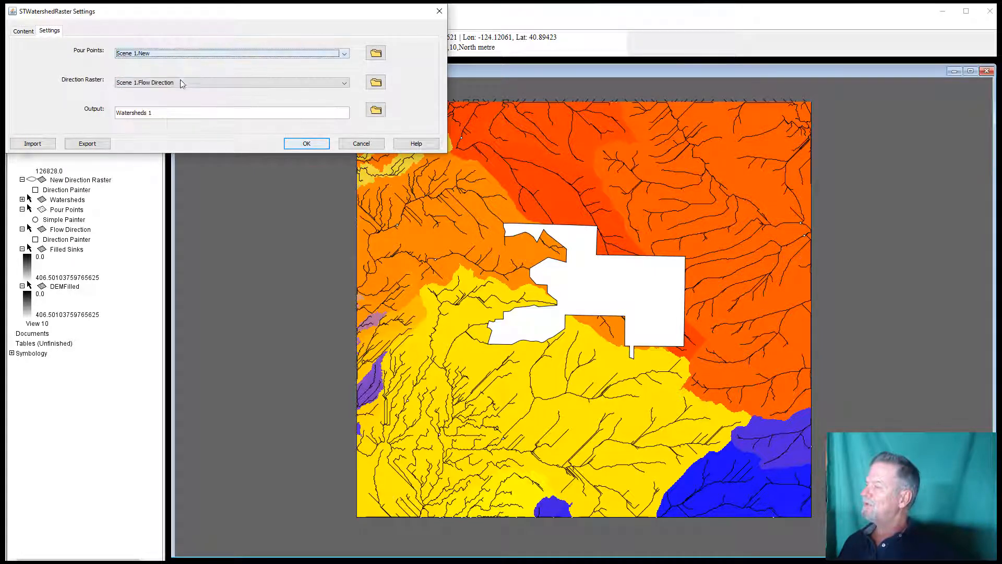
pyautogui.click(181, 82)
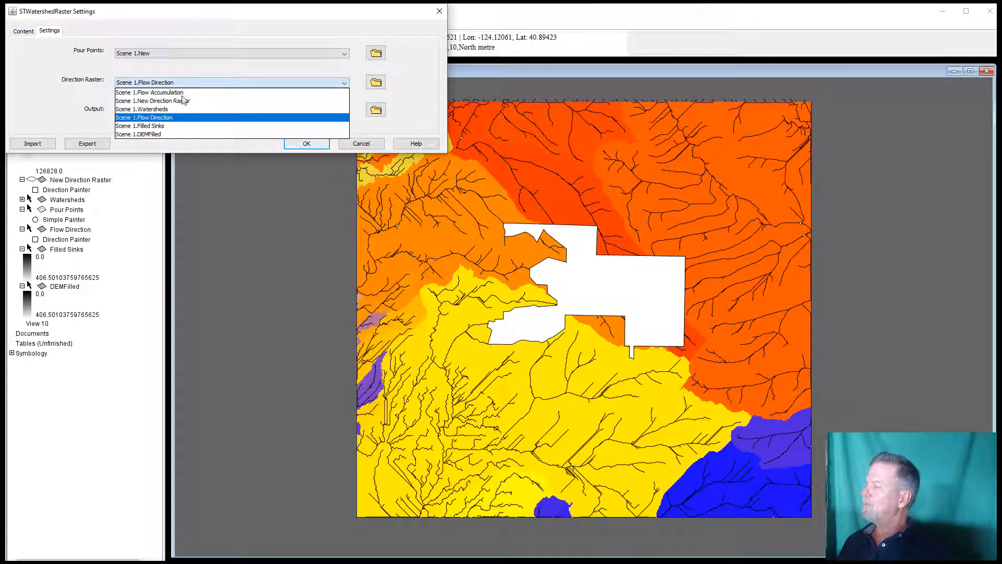
pyautogui.click(184, 101)
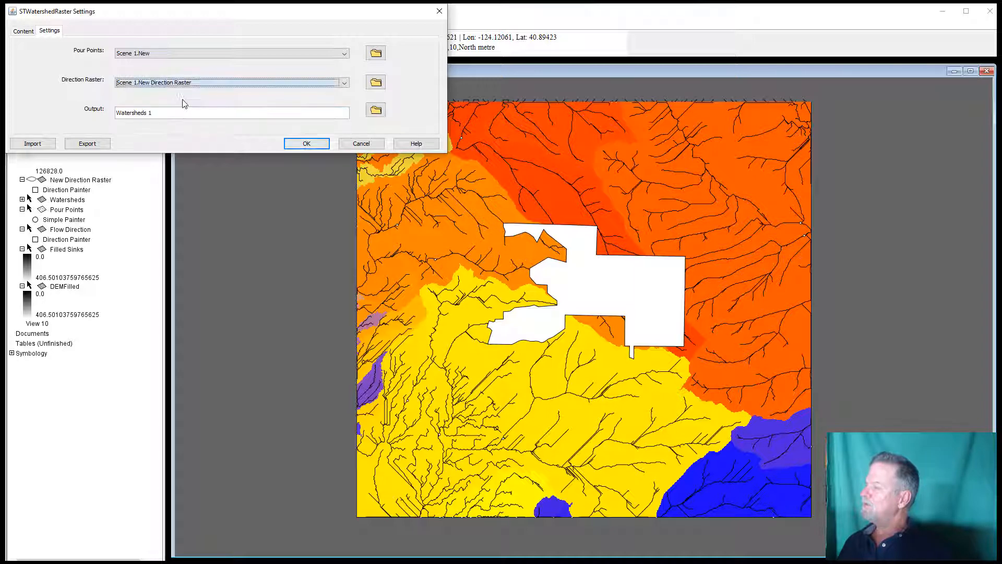
pyautogui.click(306, 143)
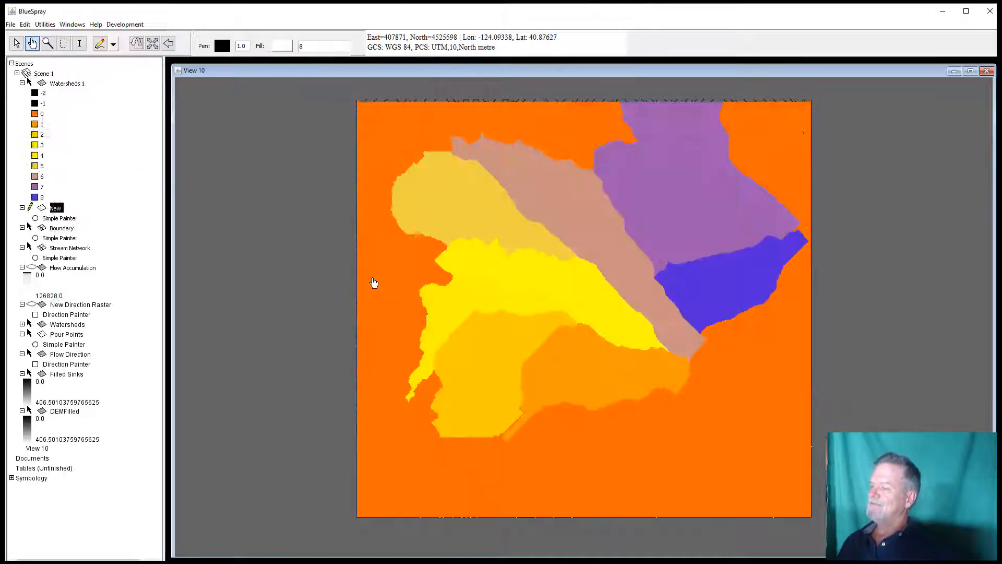
# Step: Move the Boundary layer to the top of the layer list above Watersheds 1
pyautogui.click(324, 140)
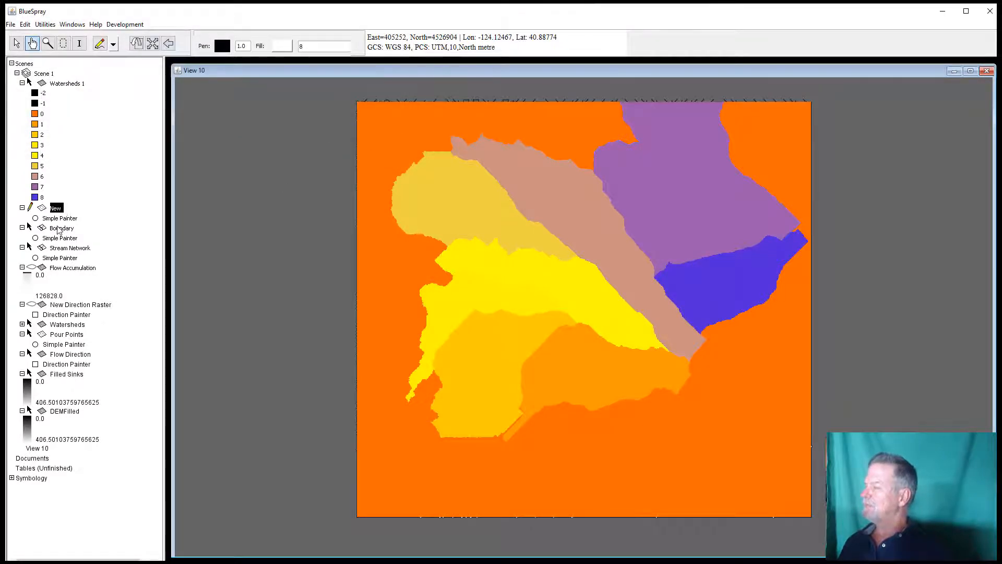
pyautogui.click(60, 228)
pyautogui.moveTo(62, 230); pyautogui.dragTo(61, 83)
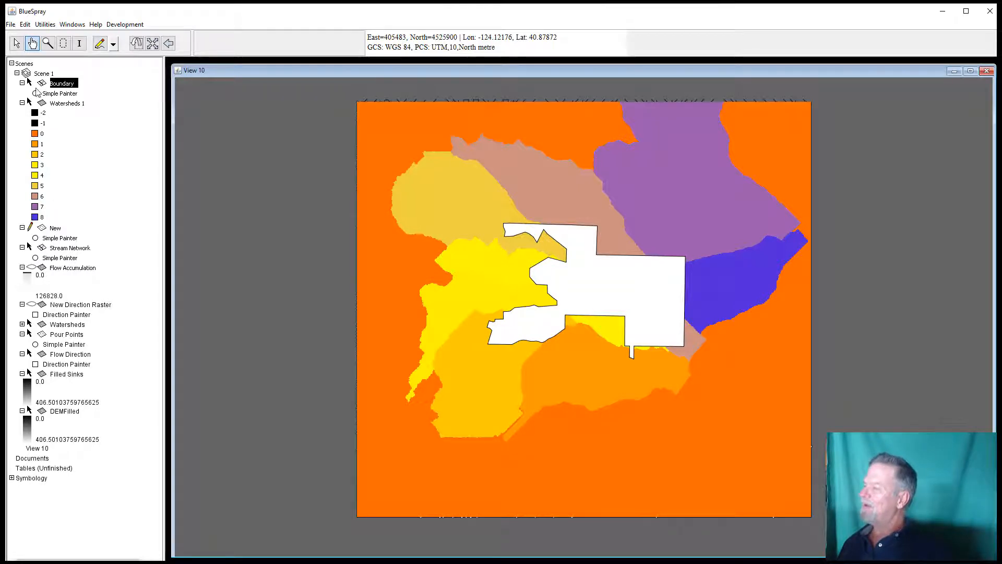
pyautogui.click(30, 83)
pyautogui.click(32, 83)
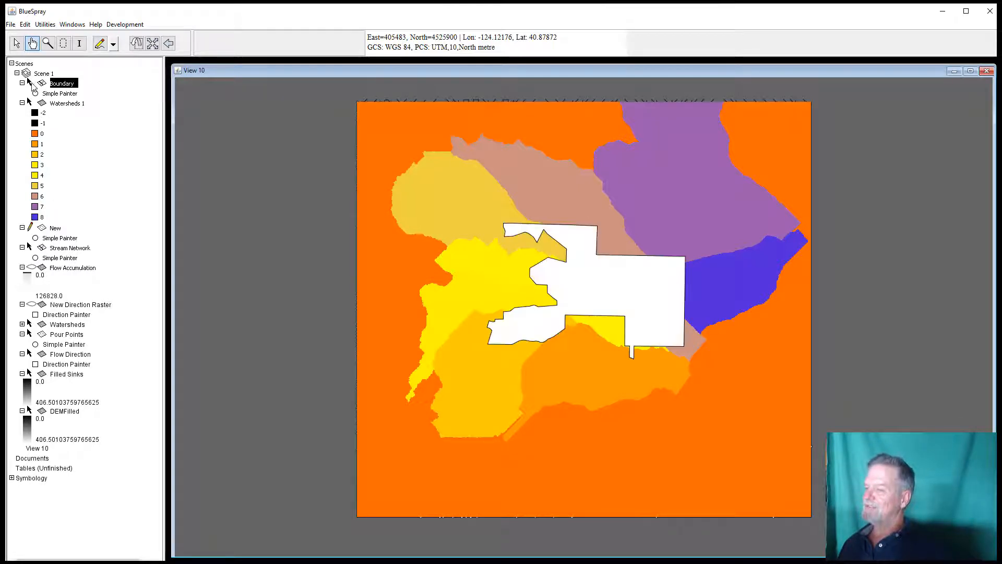
pyautogui.click(31, 84)
pyautogui.click(30, 83)
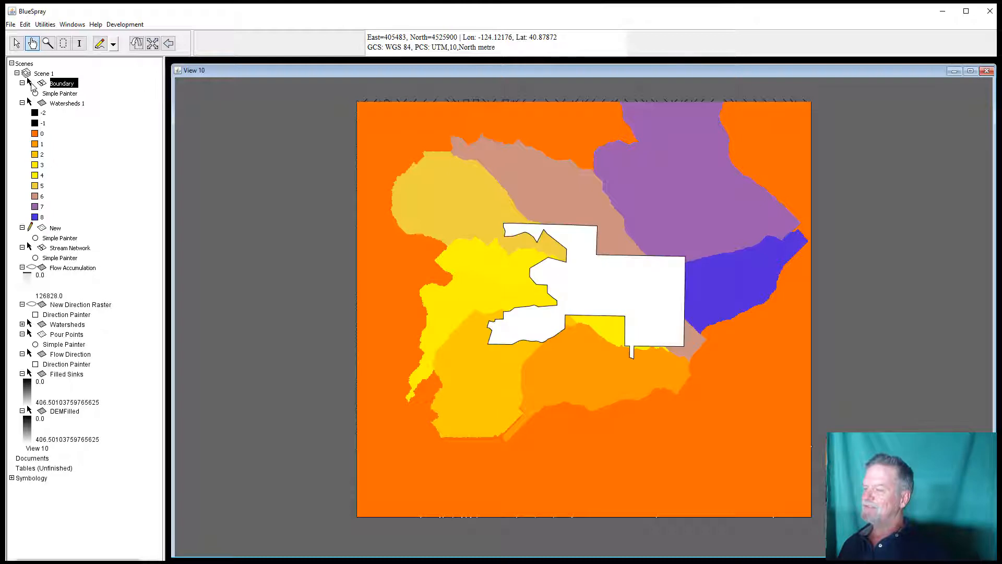
# Step: Export the Boundary layer to file as boundary.shp in the Lab 09 folder
pyautogui.rightClick(65, 87)
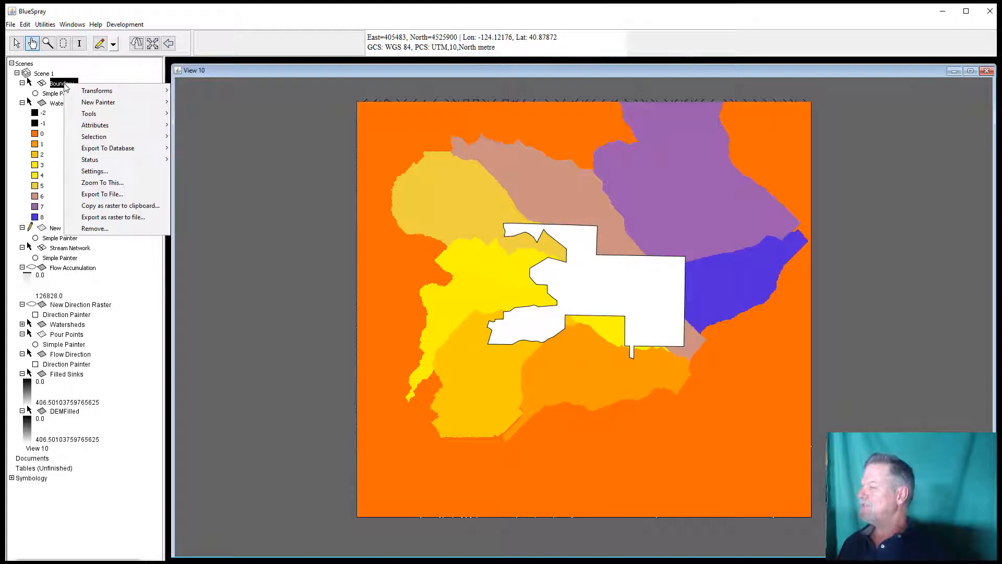
pyautogui.moveTo(68, 91)
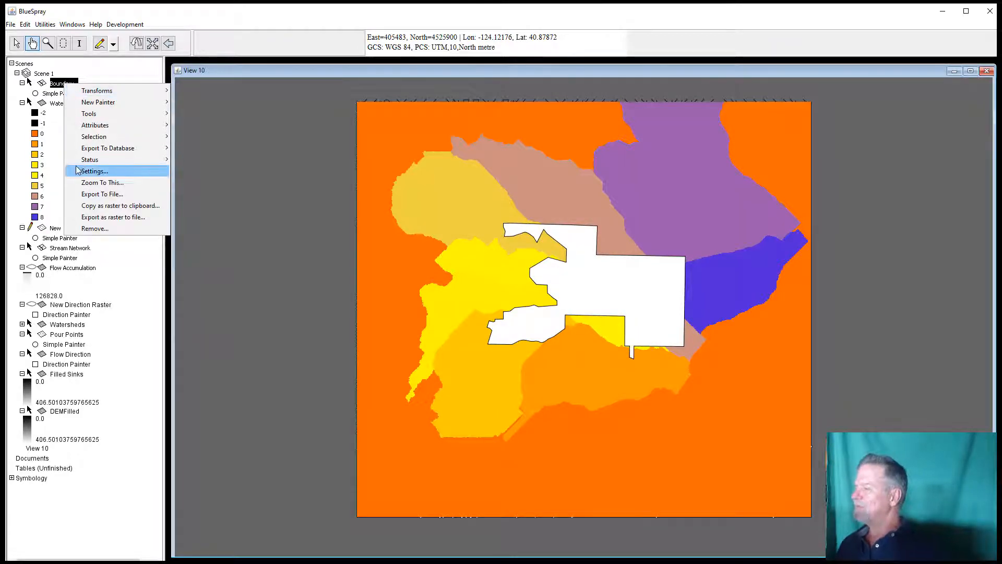
pyautogui.click(84, 194)
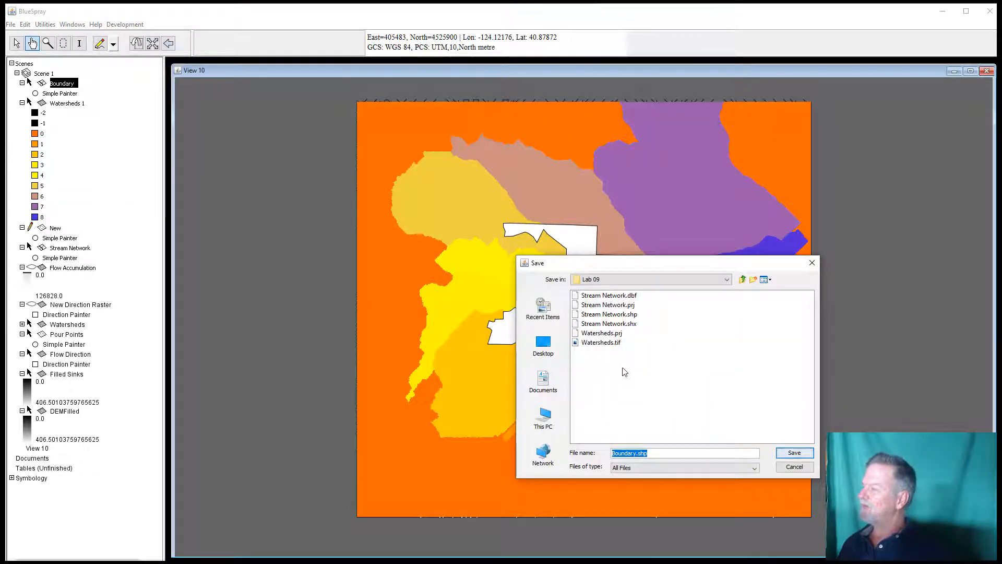
pyautogui.click(789, 452)
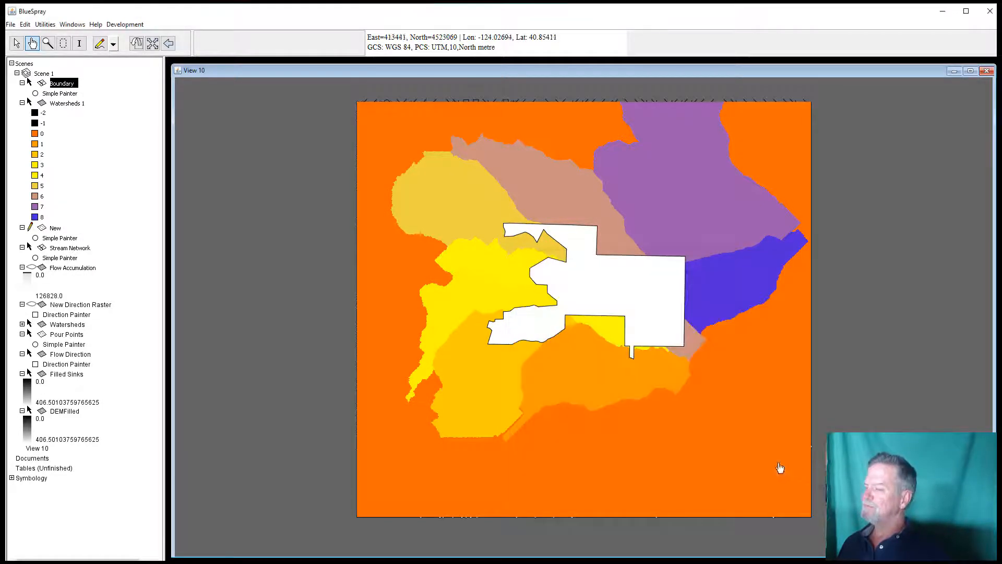
# Step: Export Watersheds 1 as a GeoTIFF named Watersheds ArcataFores.tif in Lab 09, keeping no compression
pyautogui.rightClick(83, 103)
pyautogui.click(123, 212)
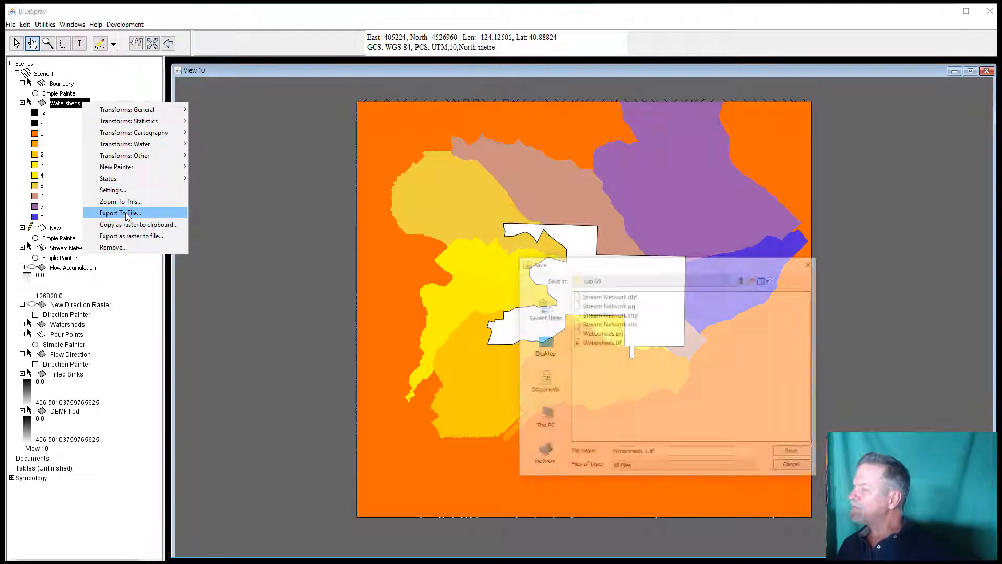
pyautogui.click(650, 453)
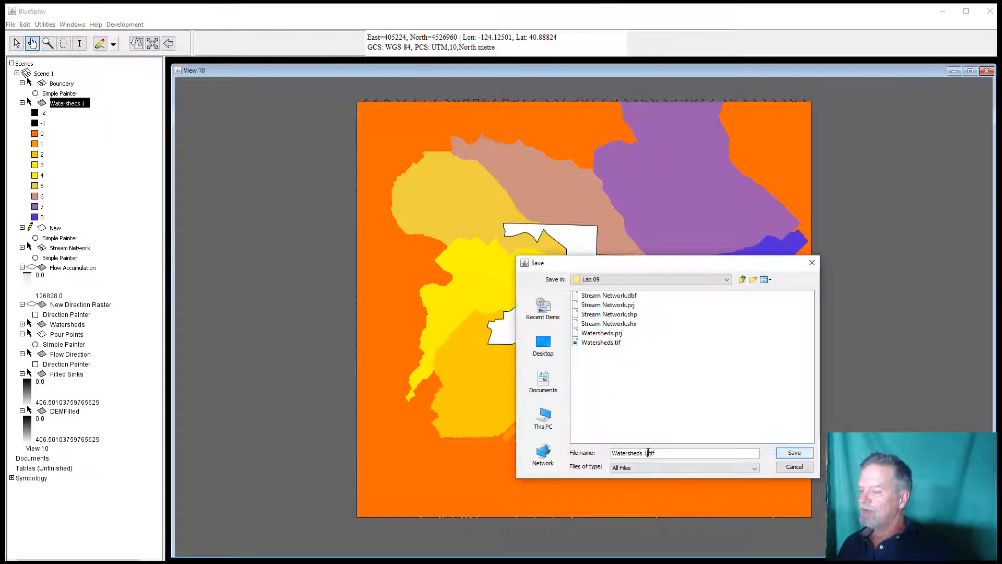
pyautogui.press('BackSpace')
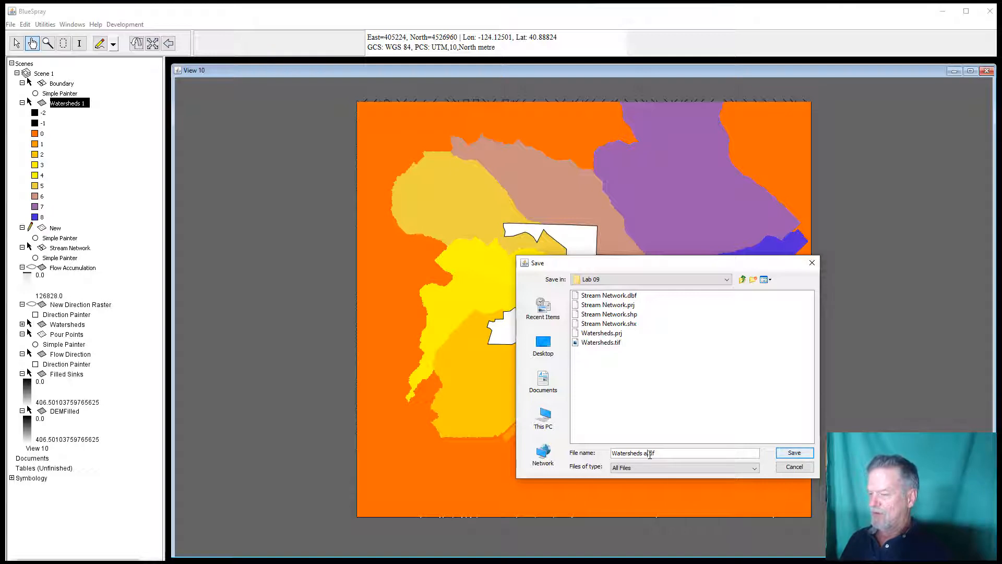
pyautogui.write('A')
pyautogui.write('rcataFores')
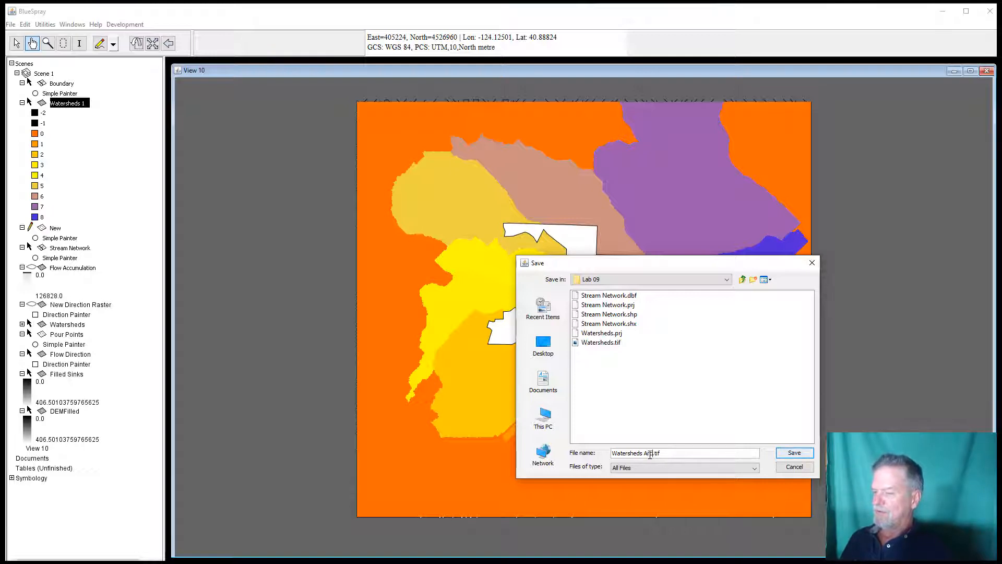
pyautogui.press('Return')
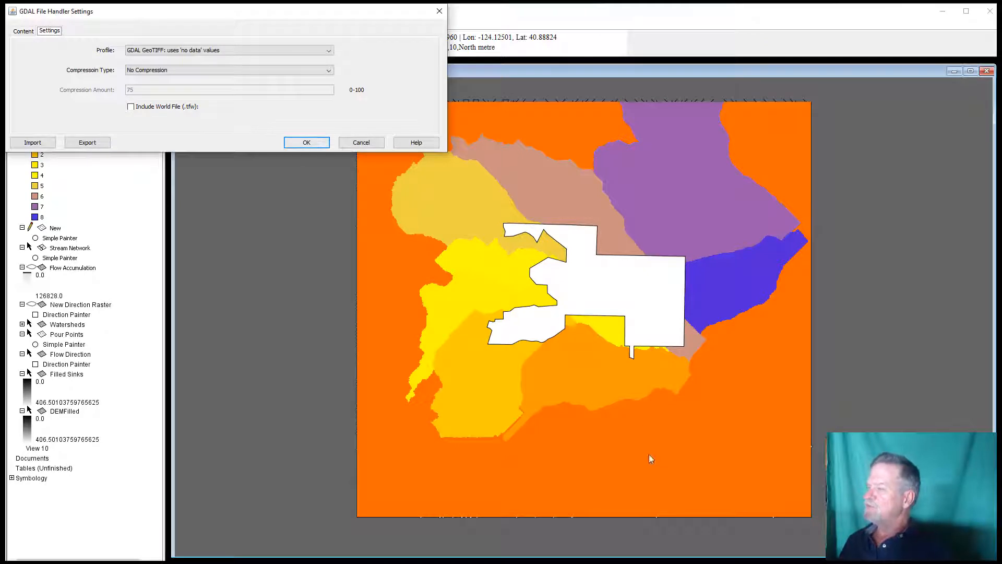
pyautogui.click(310, 148)
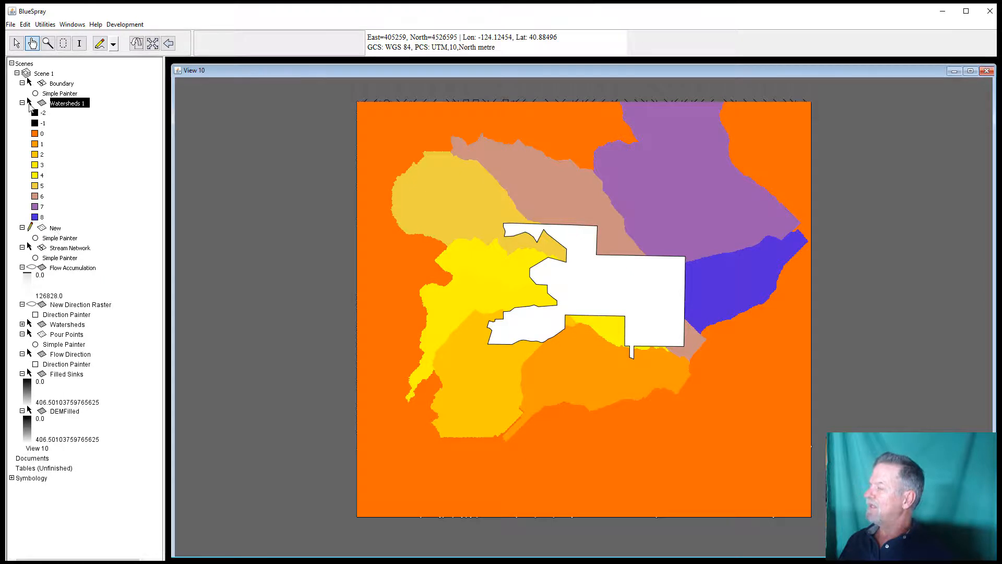
# Step: Move the Stream Network layer up just below Boundary so streams draw over the watersheds
pyautogui.click(70, 249)
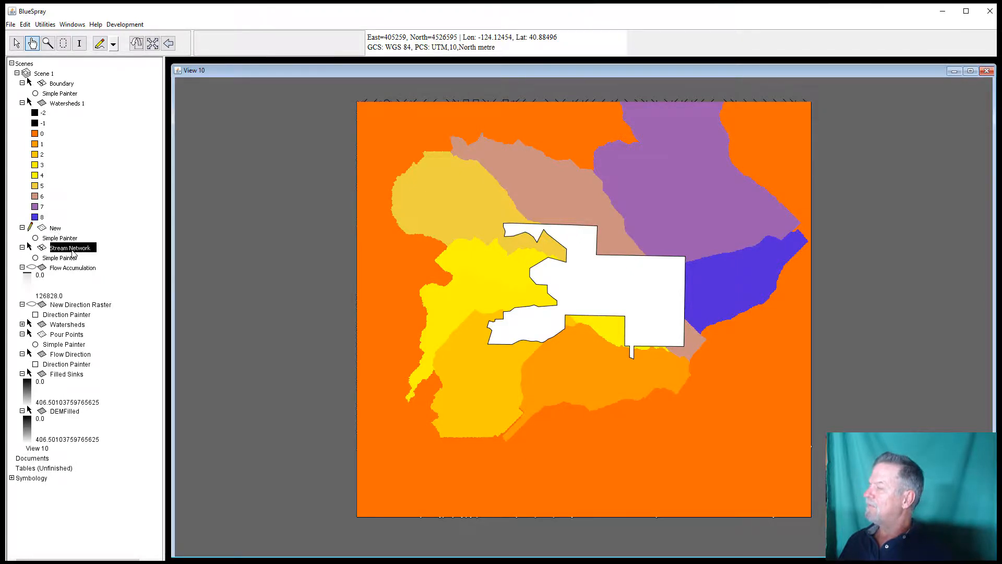
pyautogui.moveTo(73, 254); pyautogui.dragTo(64, 102)
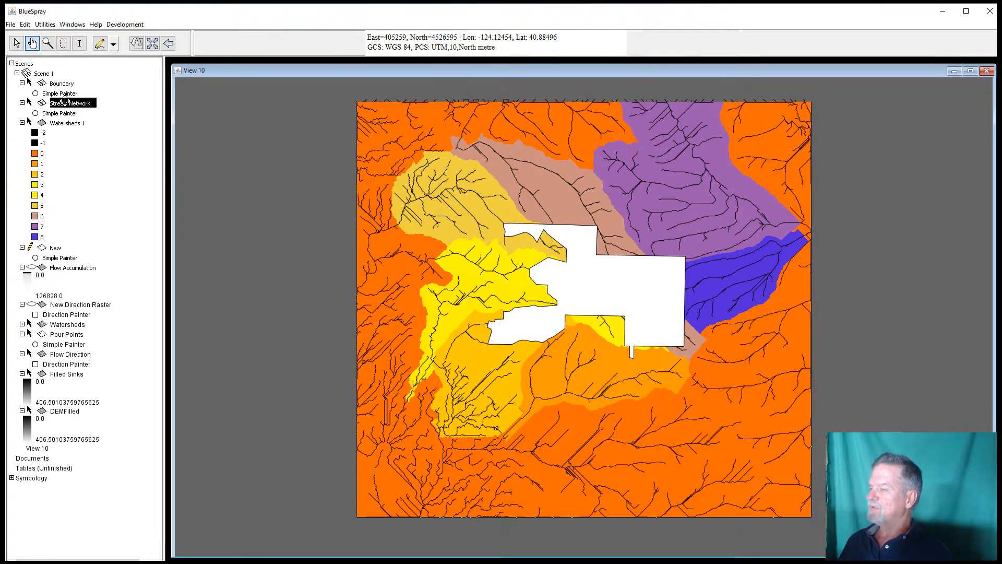